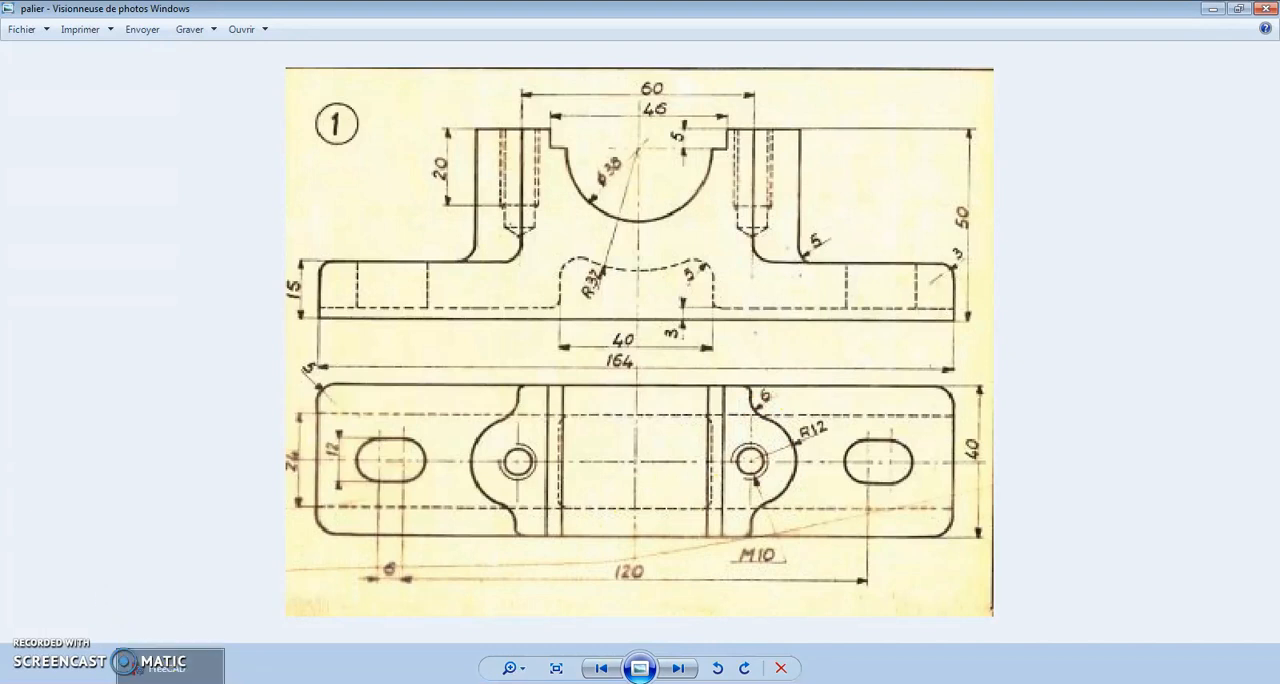
Step: Switch to FreeCAD and examine the finished bearing base model from several angles
click(170, 682)
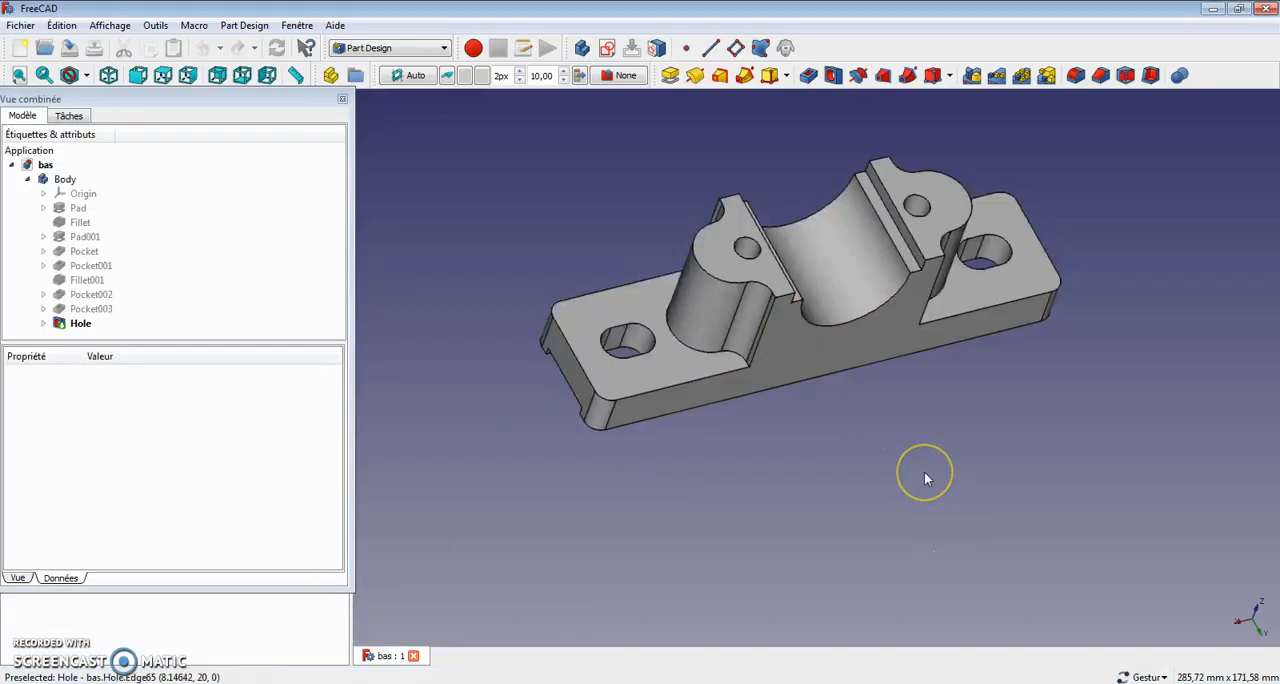
drag(926, 479, 898, 484)
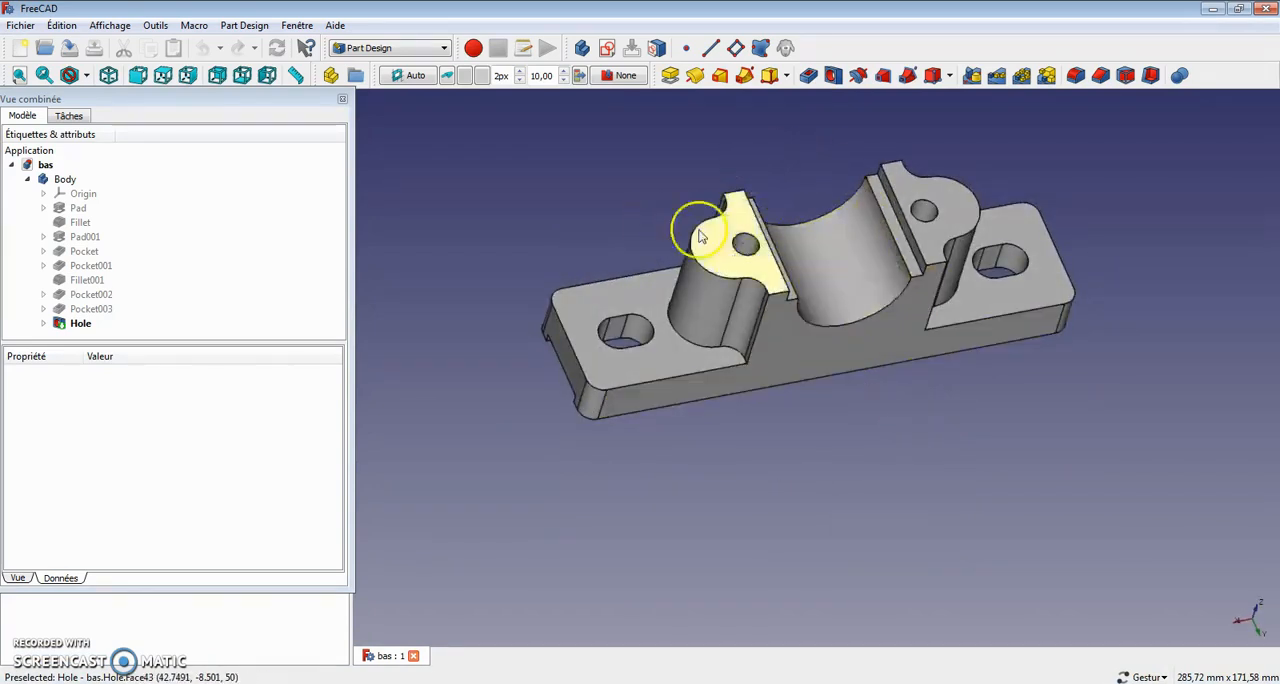
drag(620, 338, 780, 395)
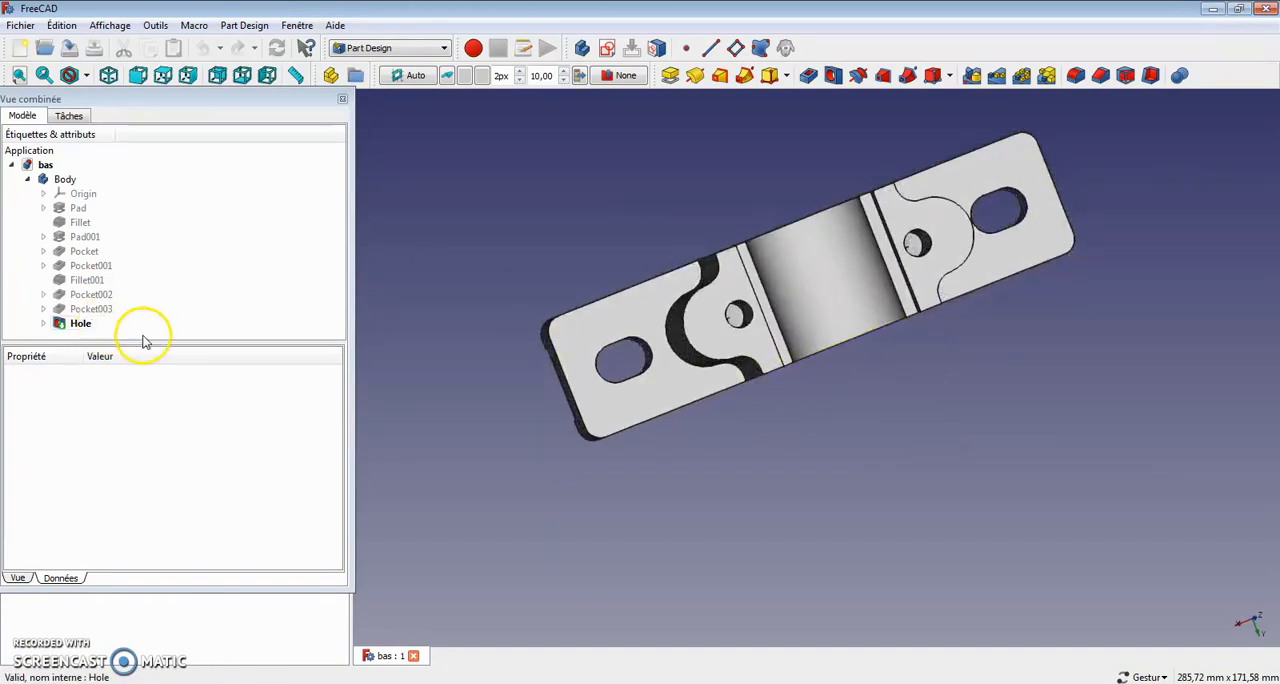
drag(694, 486, 636, 480)
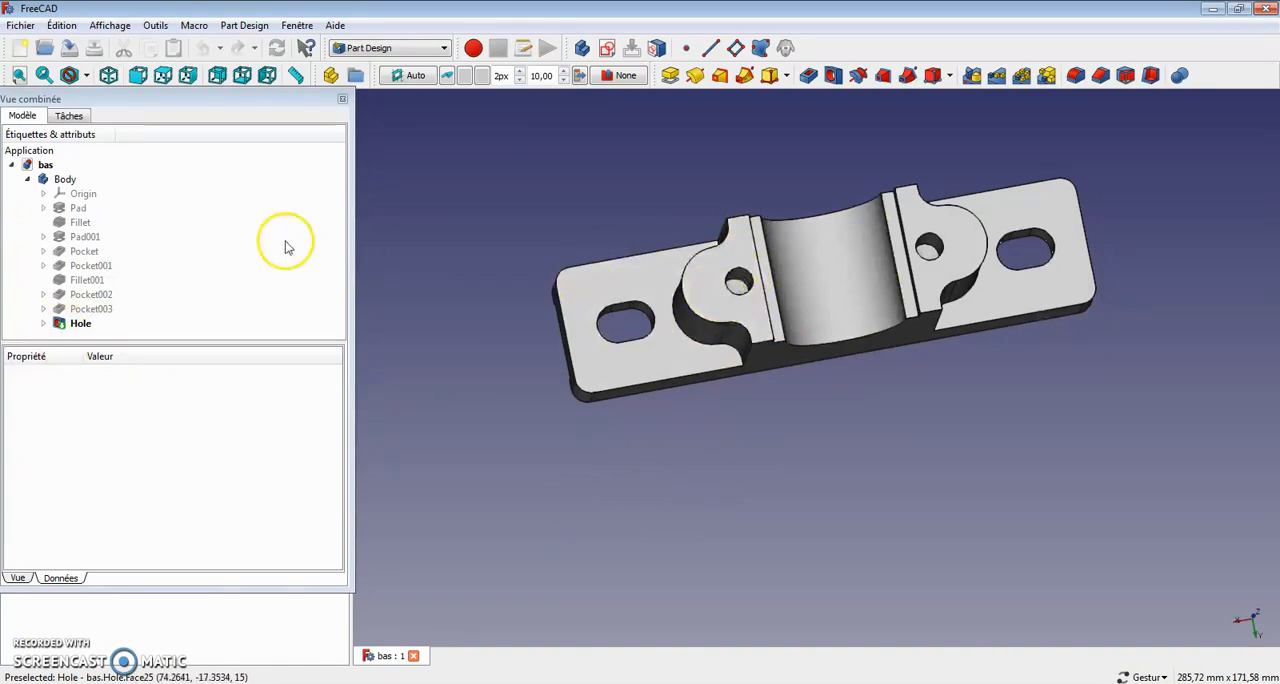
Step: Open Sketch001 under Pad001 for editing and switch the display to wireframe
click(80, 238)
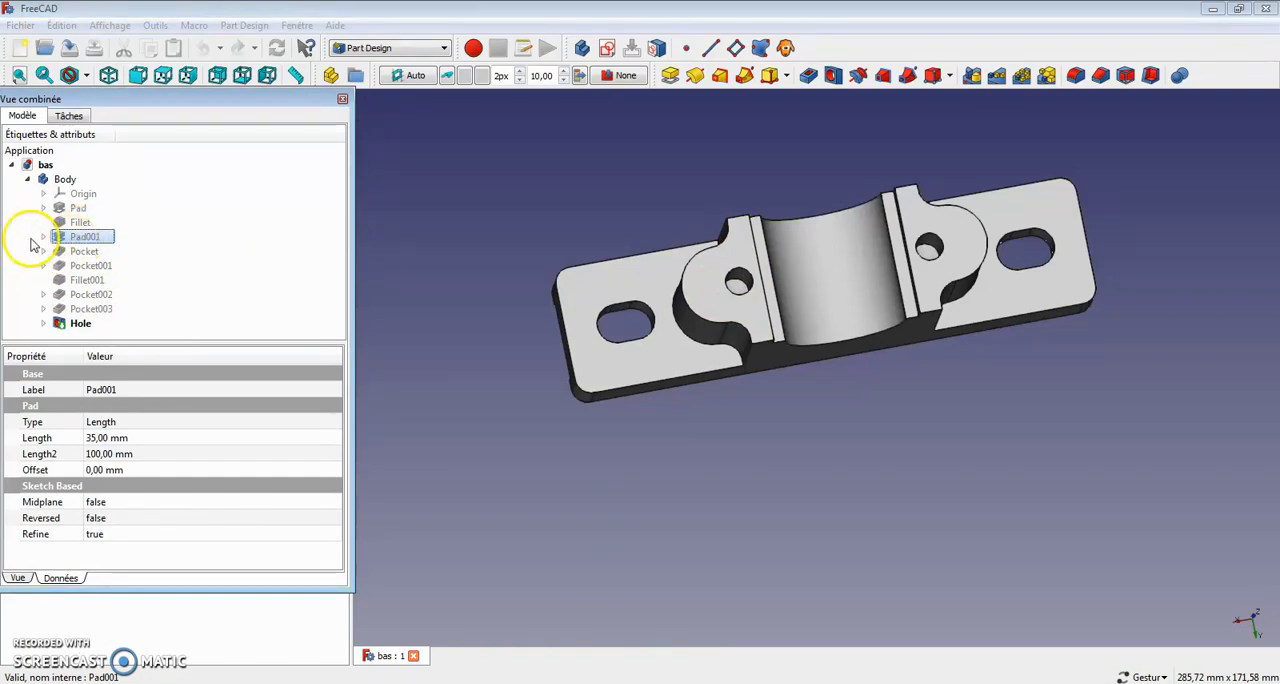
click(43, 237)
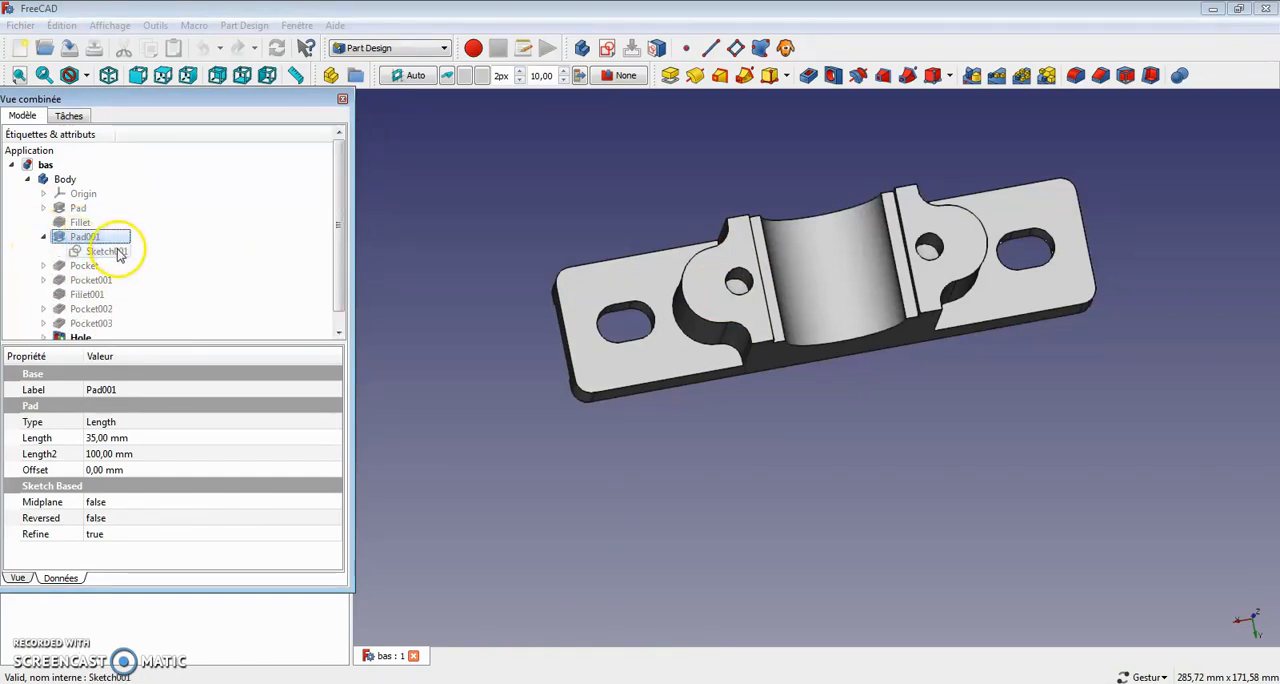
click(106, 251)
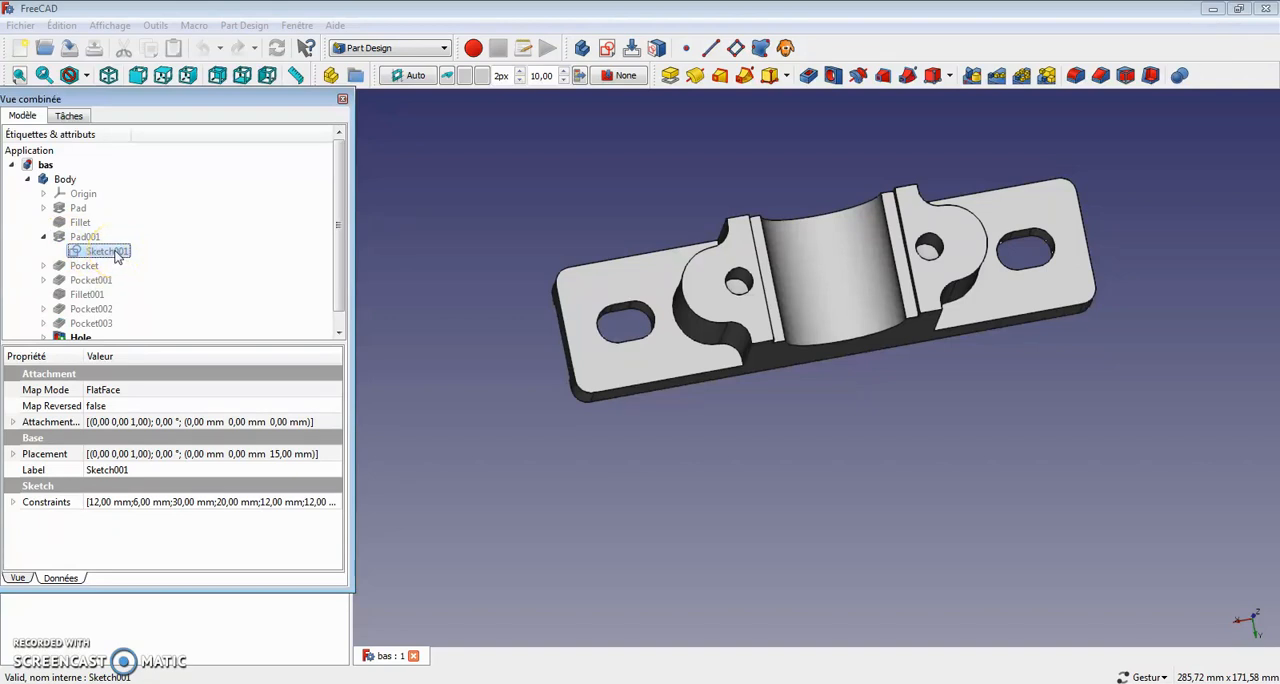
right_click(118, 257)
click(154, 263)
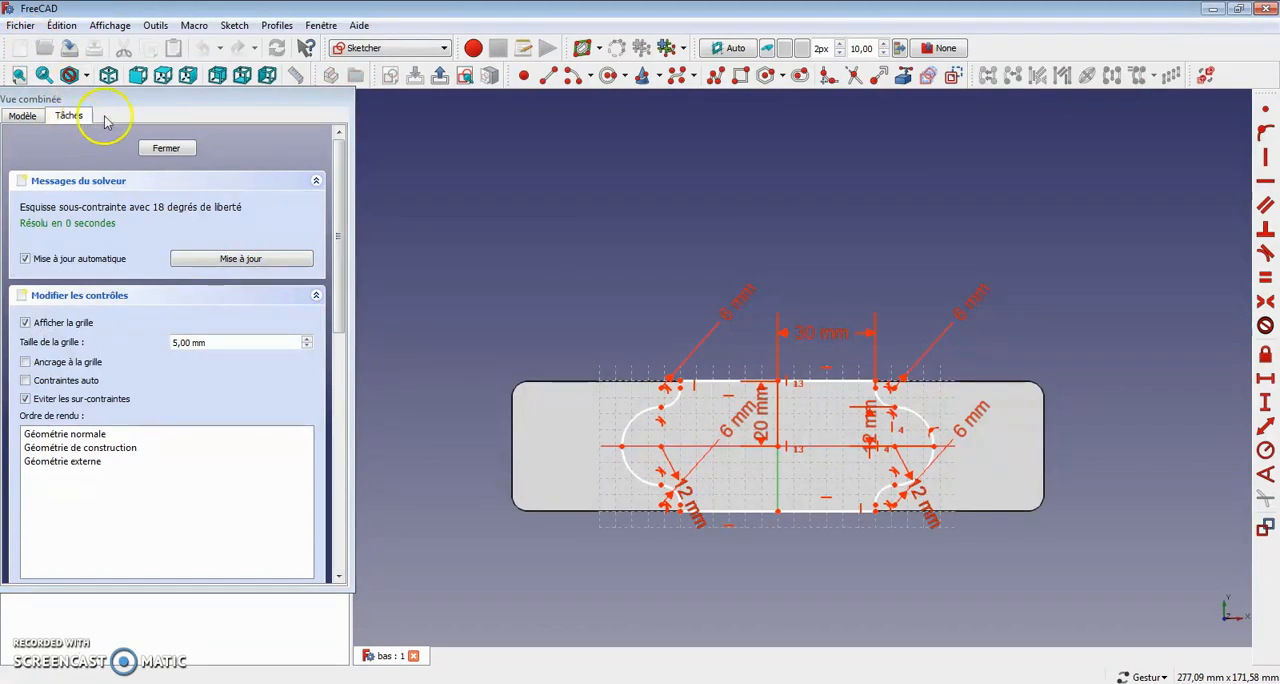
click(87, 77)
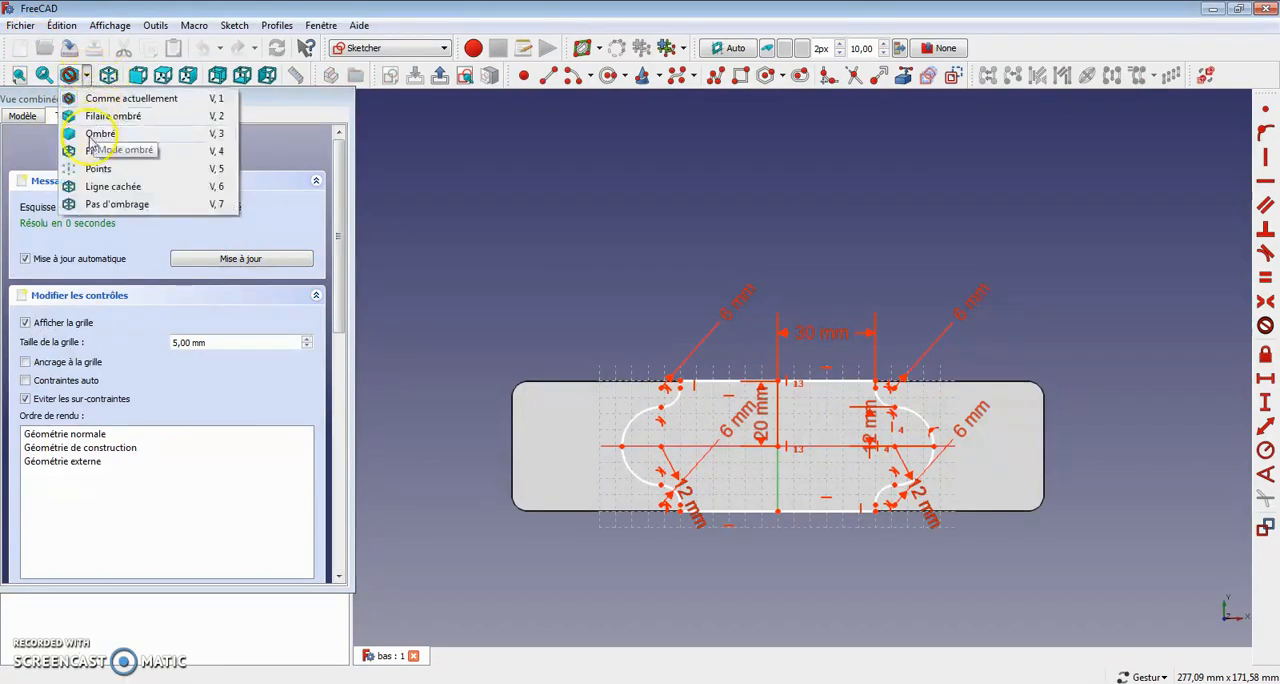
click(98, 151)
Step: Delete the arcs and short lines at the profile's left end and its upper-left horizontal line
right_drag(678, 271, 660, 197)
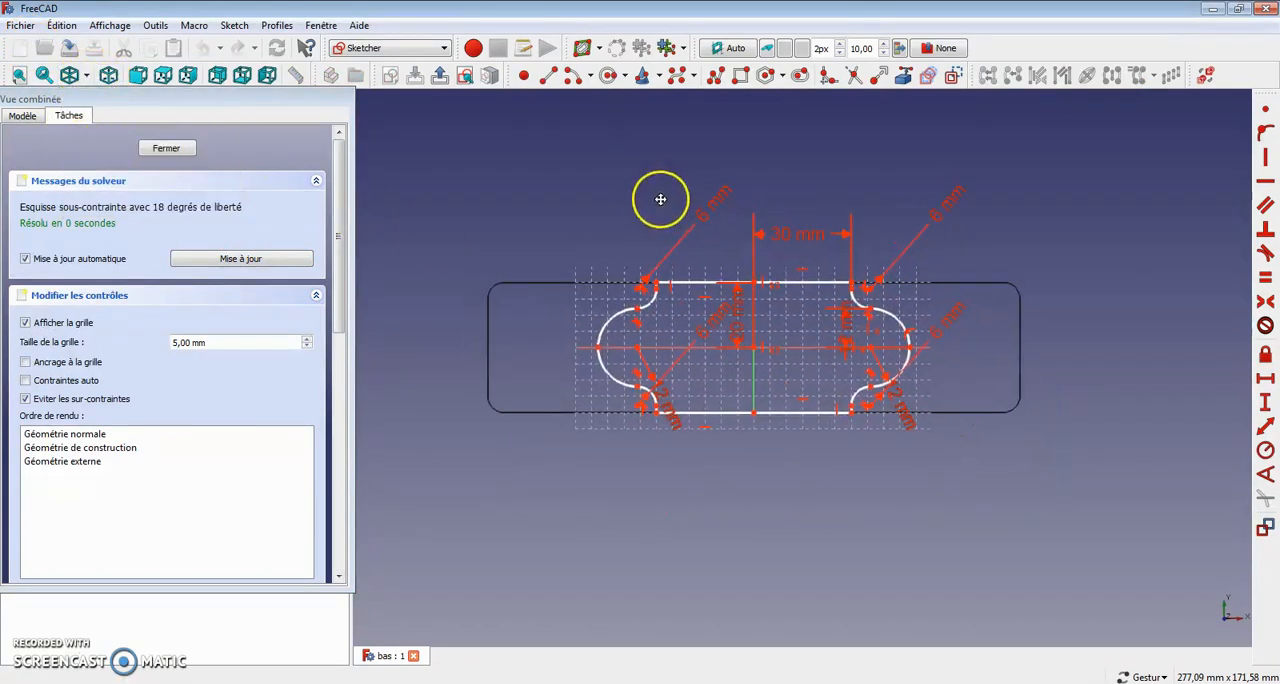
scroll(769, 507, up, 2)
scroll(772, 508, down, 2)
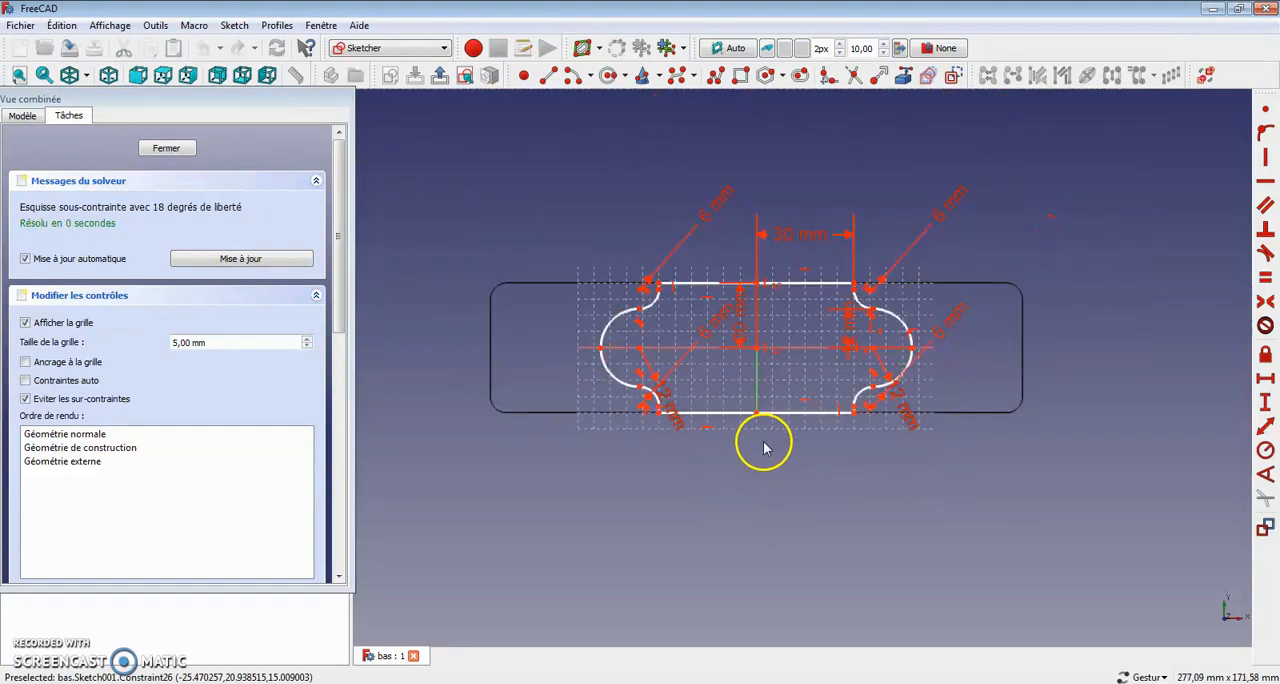
scroll(763, 444, up, 2)
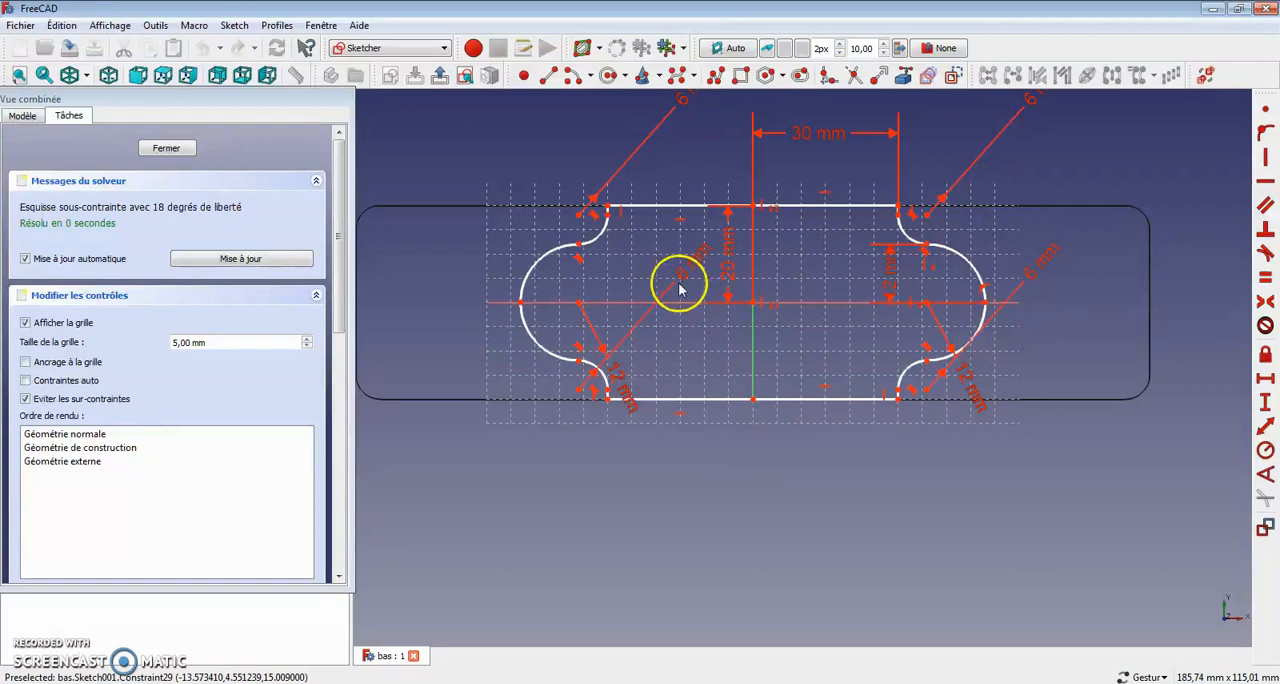
mouse_move(457, 141)
mouse_down()
mouse_move(591, 349)
mouse_move(744, 482)
mouse_up()
key(Delete)
click(686, 205)
key(Delete)
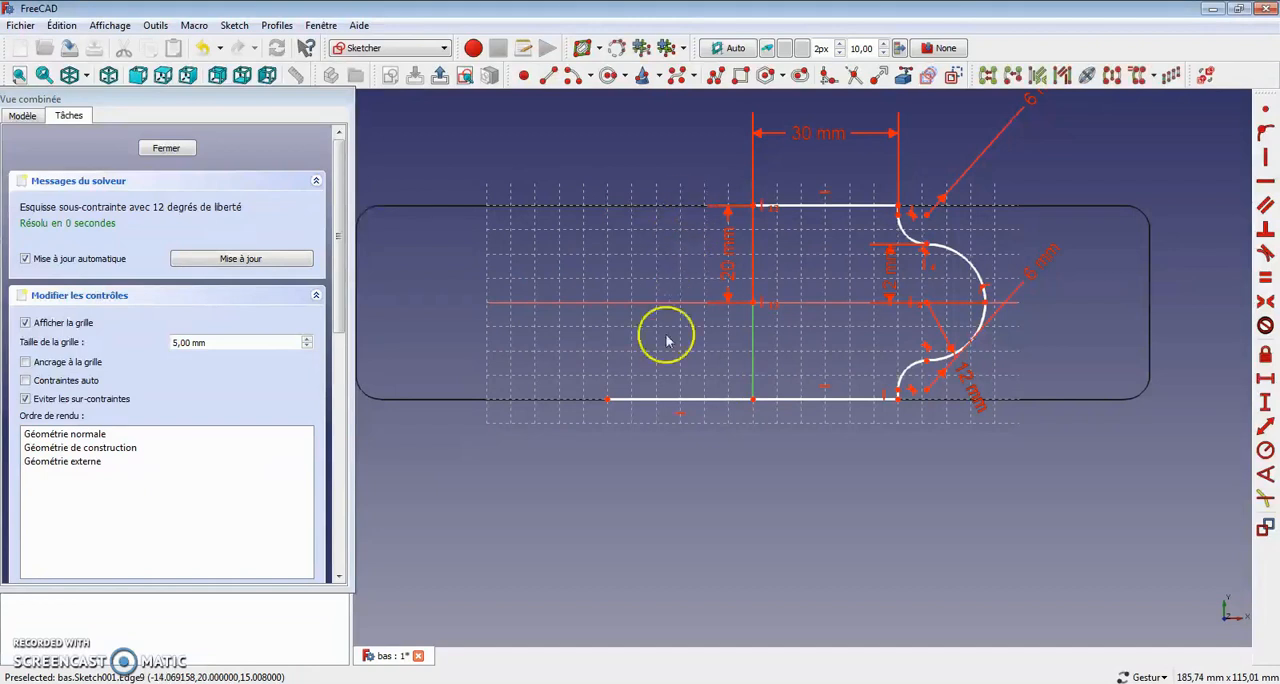
Step: Delete both lower horizontal lines and the lower-right arcs, keeping only the upper-right quarter of the profile
click(600, 399)
key(Delete)
click(779, 402)
key(Delete)
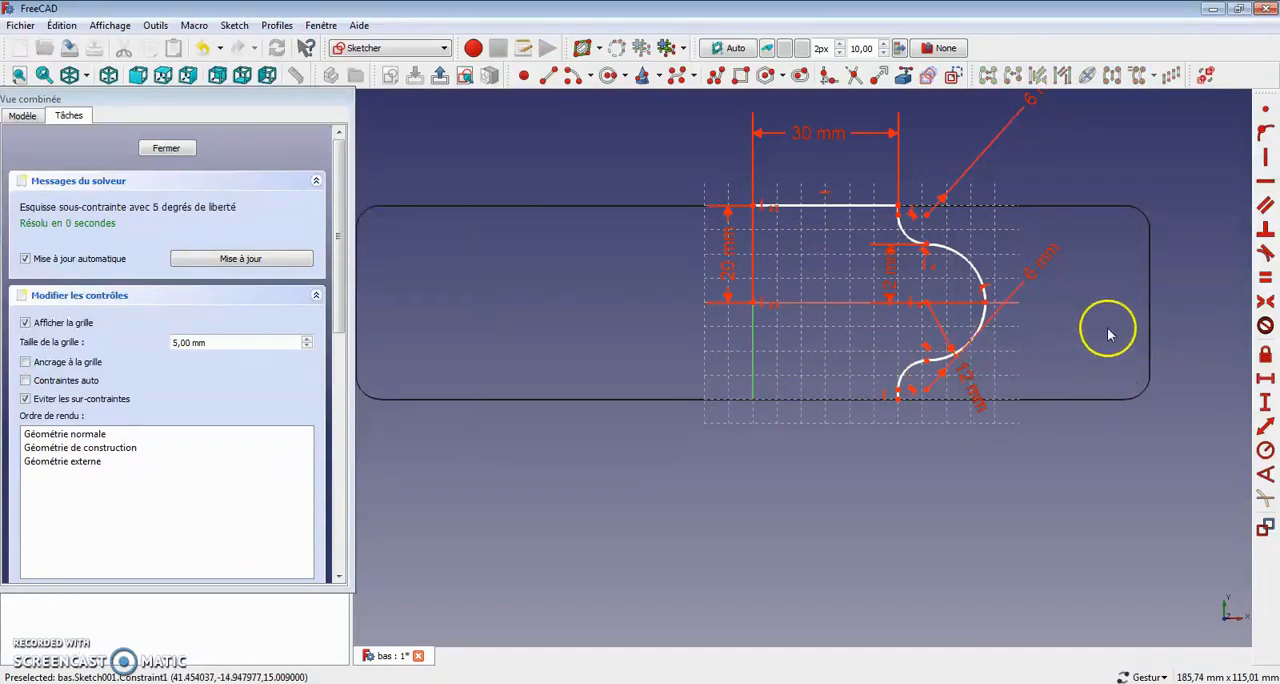
drag(1085, 322, 762, 515)
key(Delete)
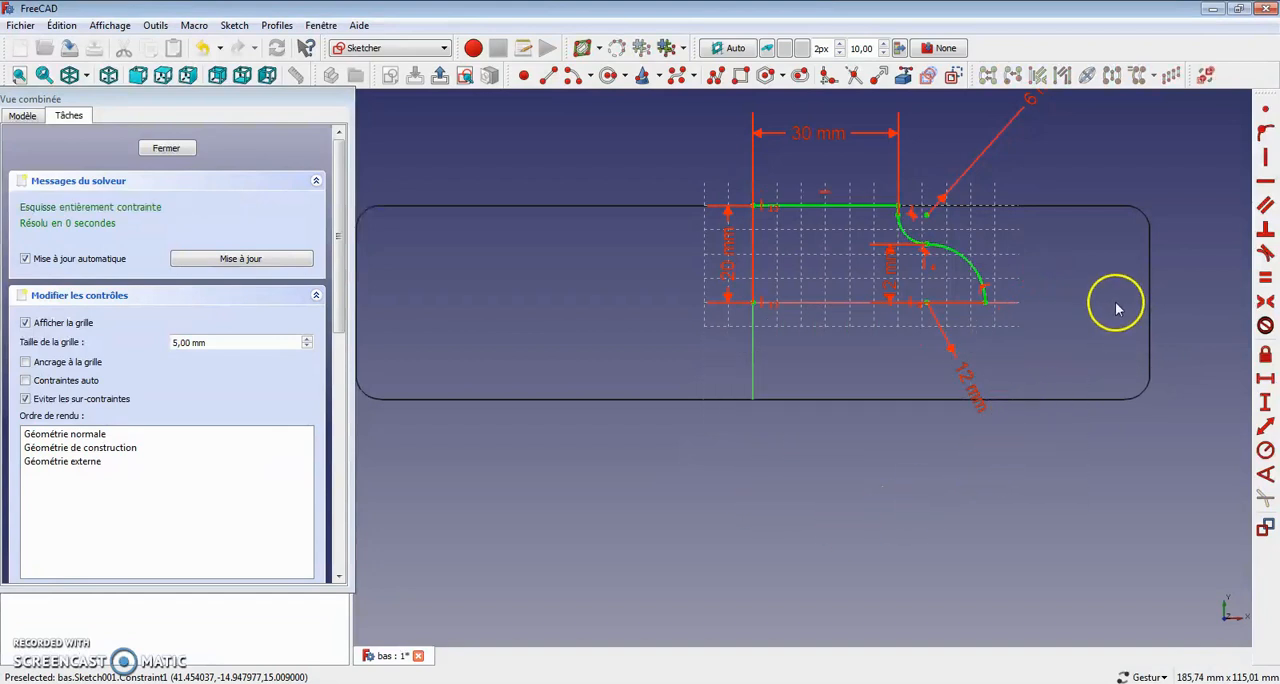
Step: Delete the vertical alignment constraint between the 12 mm arc's centre and its junction with the smaller arc
scroll(1015, 398, up, 3)
scroll(903, 354, down, 2)
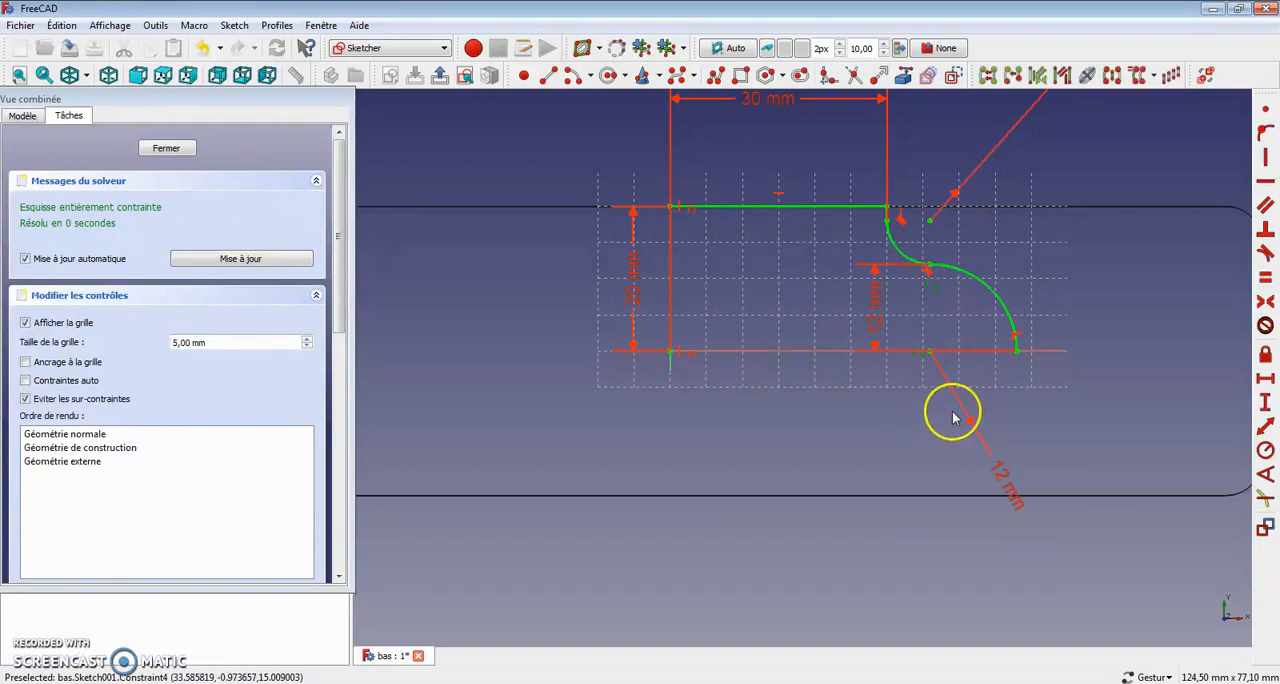
key(Delete)
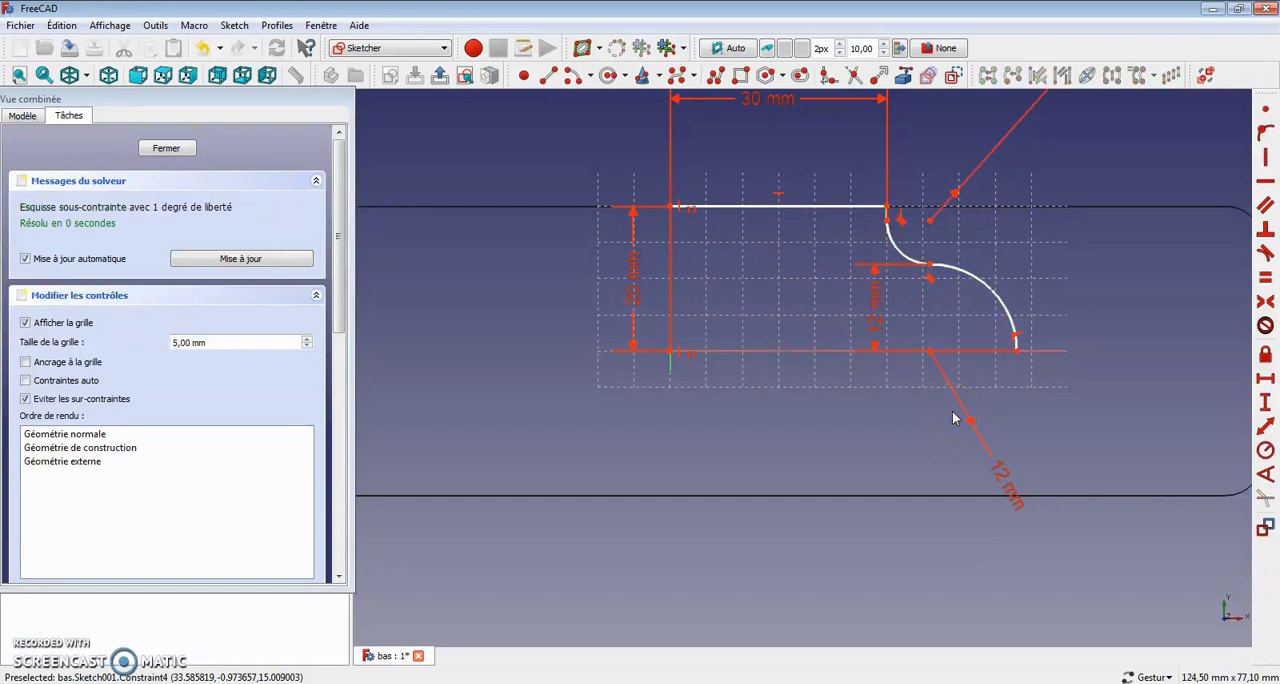
Step: Try a vertical constraint between the two arcs' junction and the small arc's upper endpoint, and undo it
mouse_move(930, 265)
mouse_down()
mouse_move(937, 280)
mouse_move(930, 270)
mouse_up()
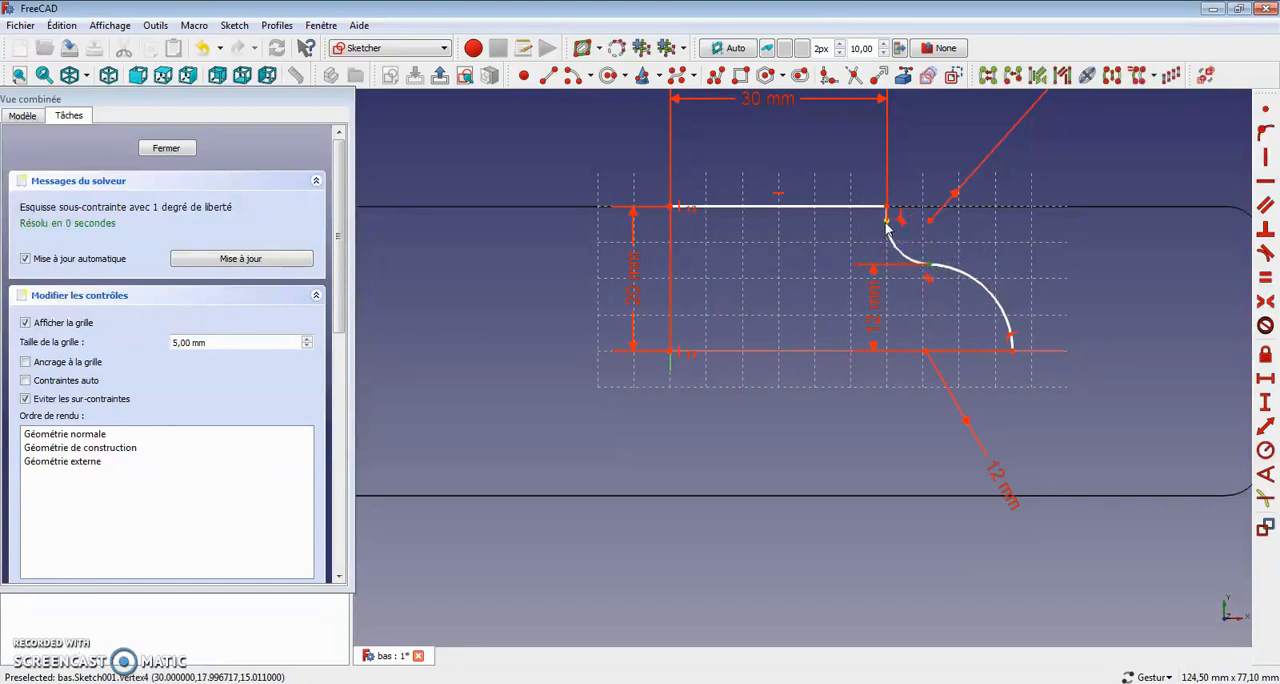
click(1093, 281)
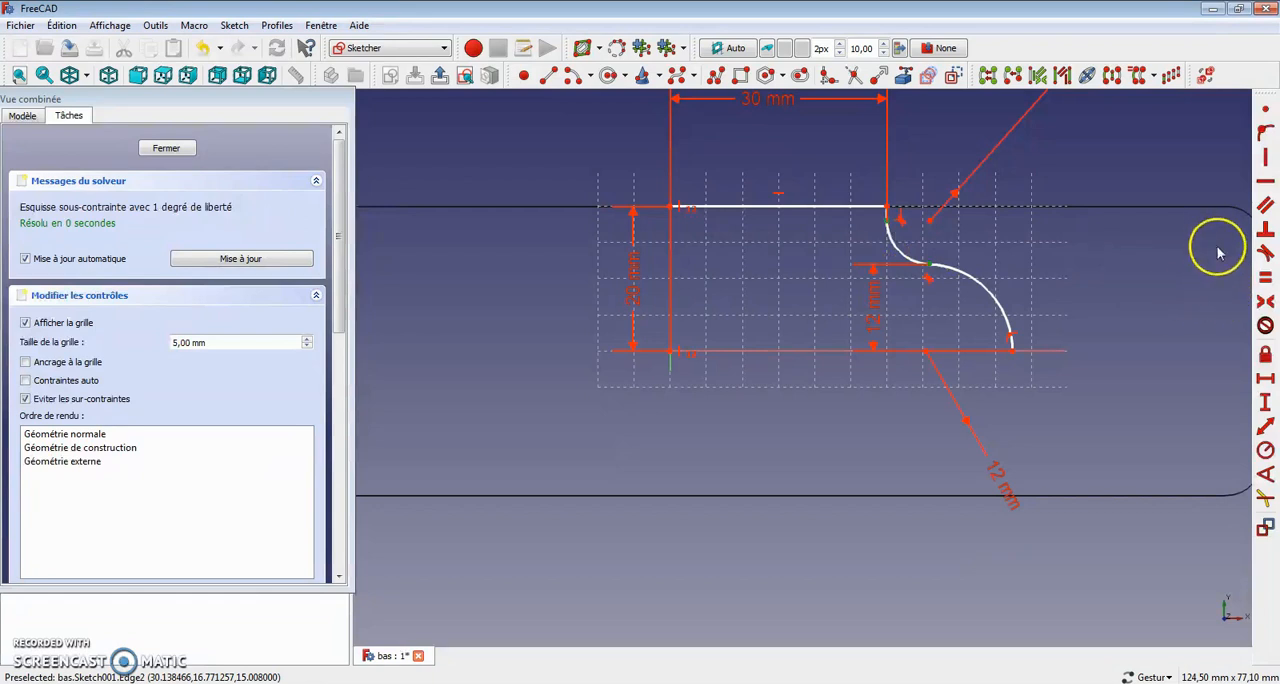
click(1265, 160)
click(822, 184)
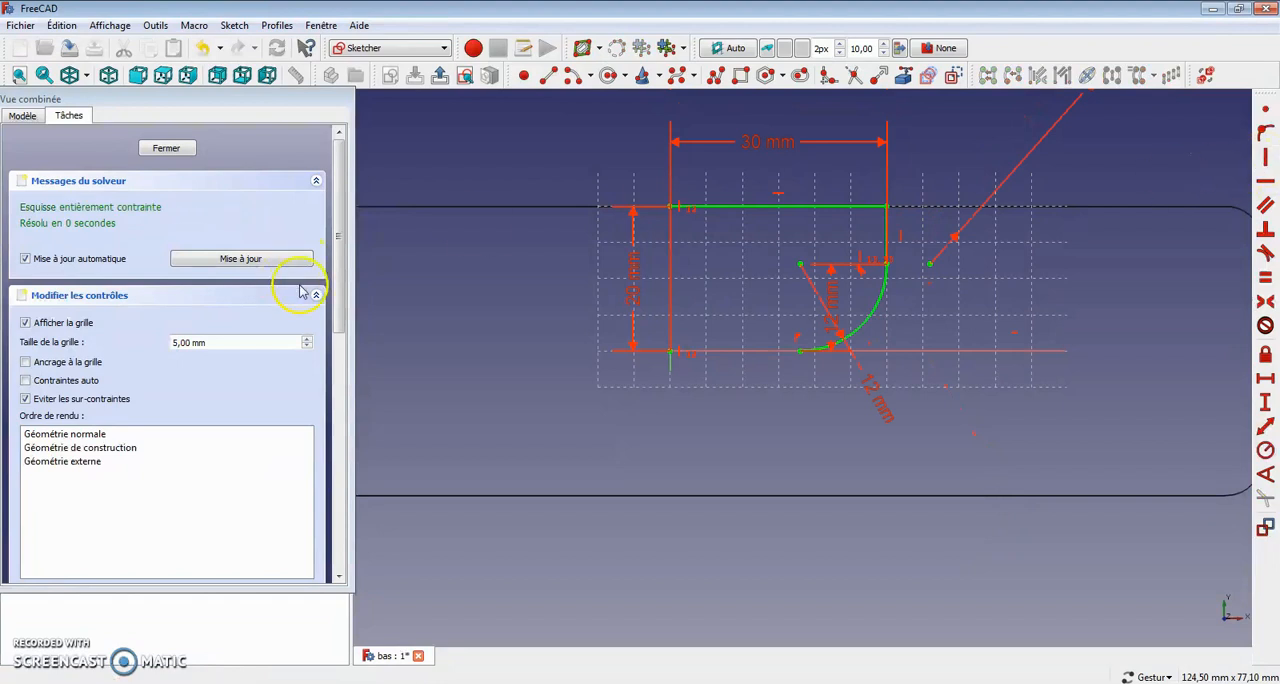
click(202, 47)
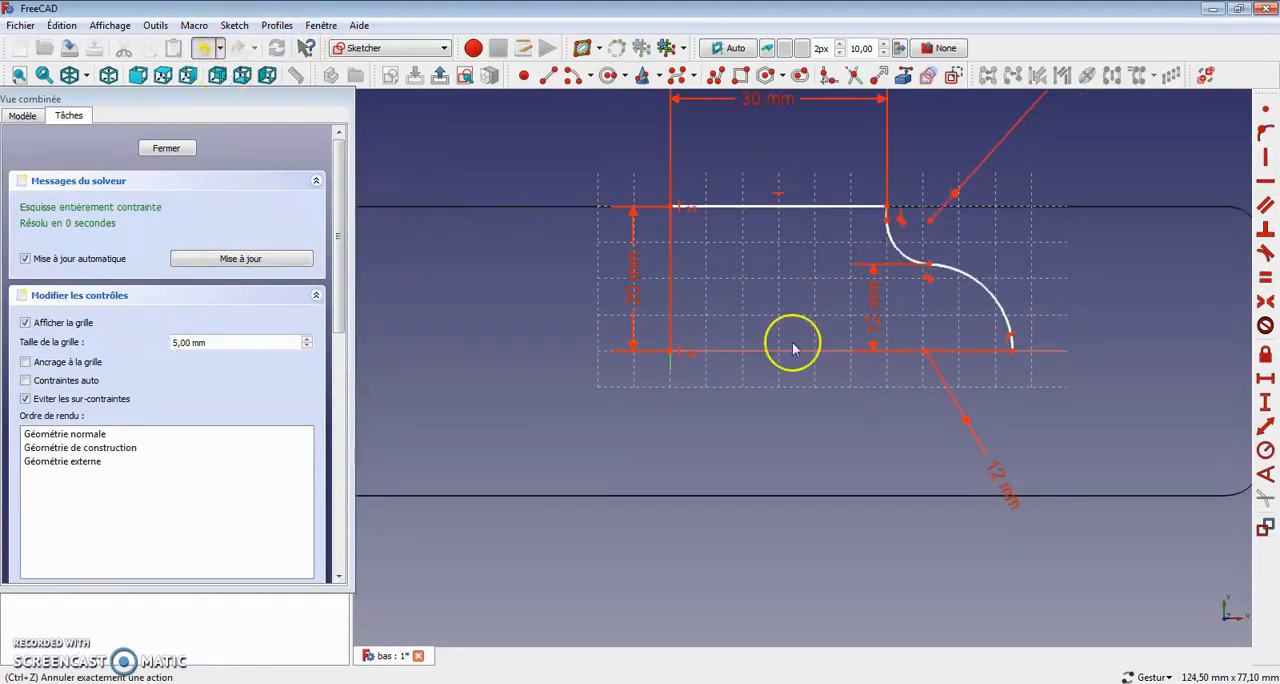
Step: Vertically align the 12 mm arc's centre with the small arc's upper endpoint
mouse_move(938, 360)
mouse_down()
mouse_move(929, 354)
mouse_move(945, 352)
mouse_move(927, 366)
mouse_up()
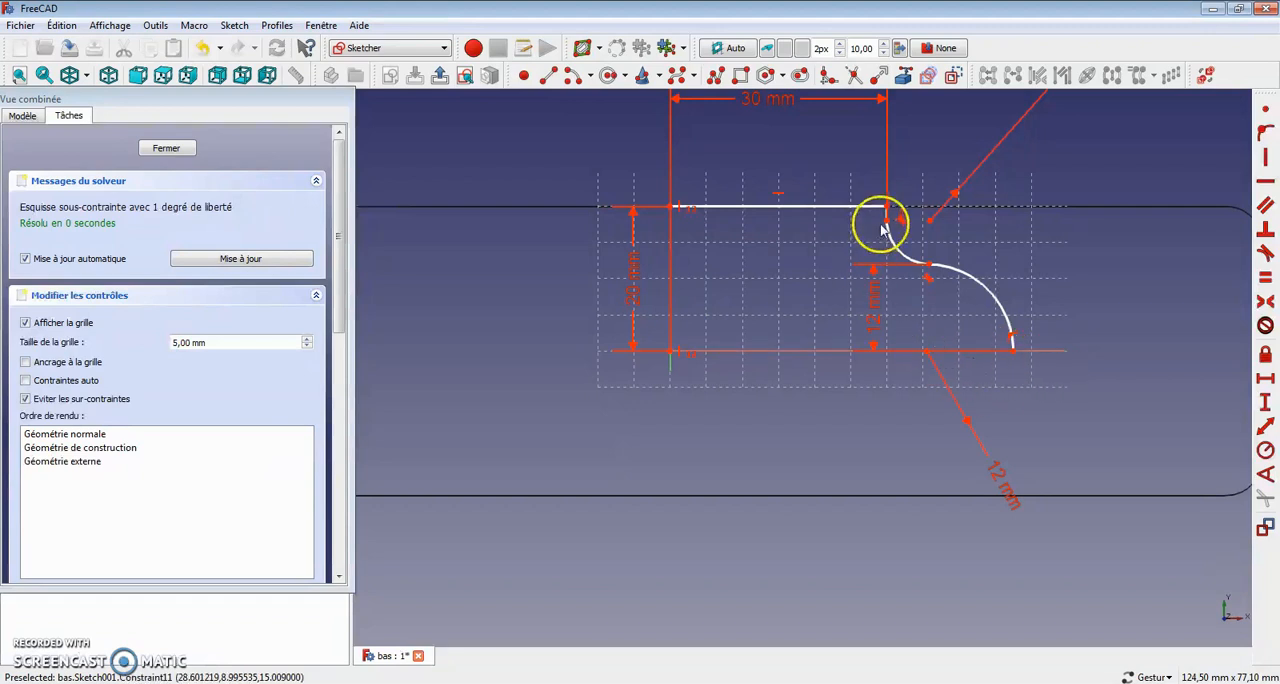
drag(886, 228, 913, 288)
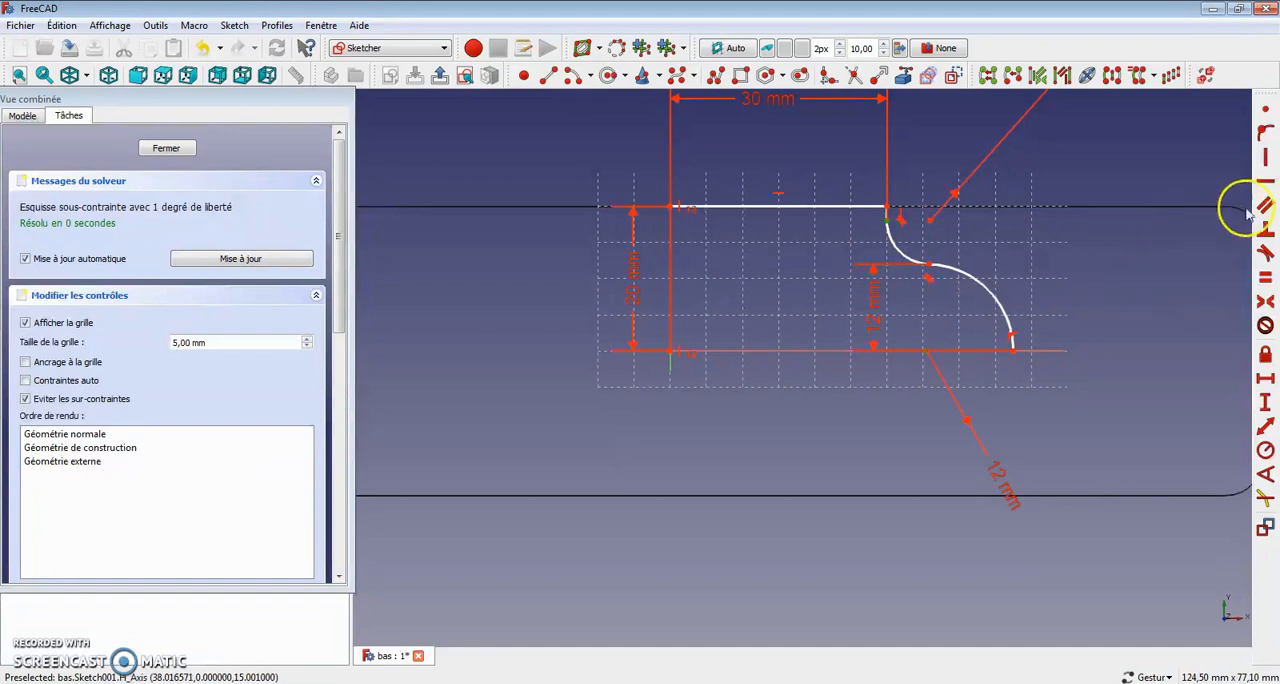
click(1266, 157)
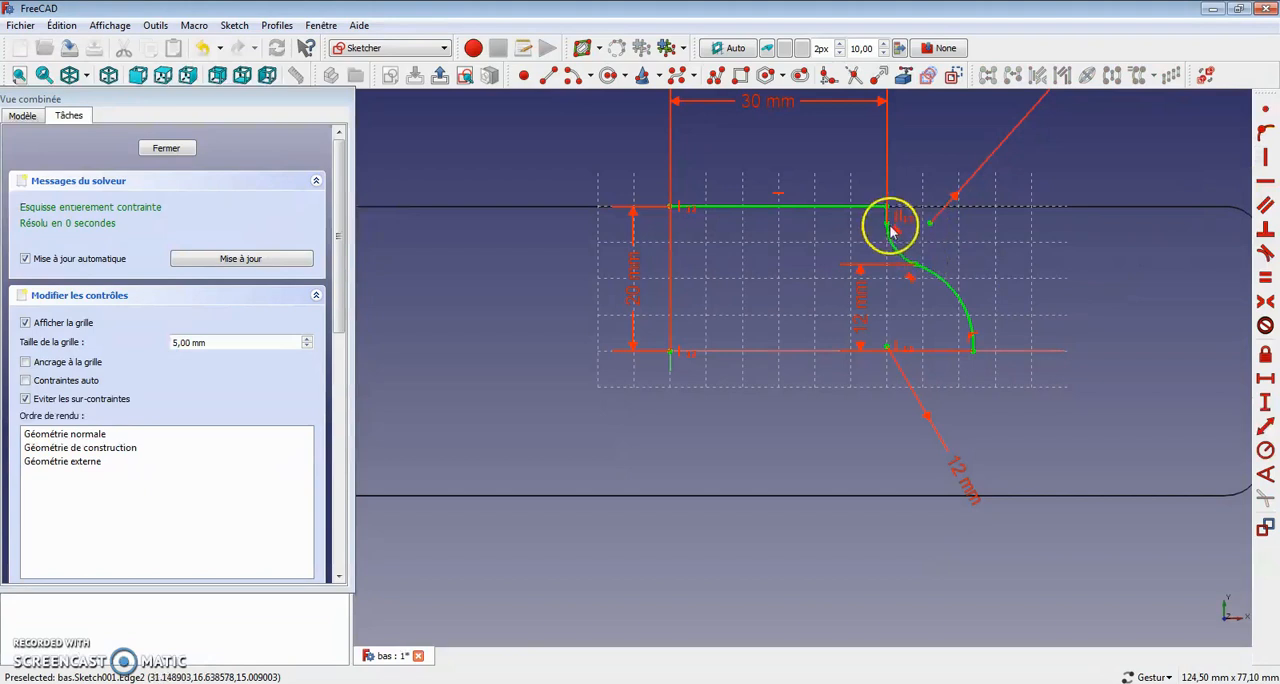
Step: Mirror the quarter profile about the sketch's horizontal axis
scroll(918, 236, down, 5)
scroll(922, 240, up, 5)
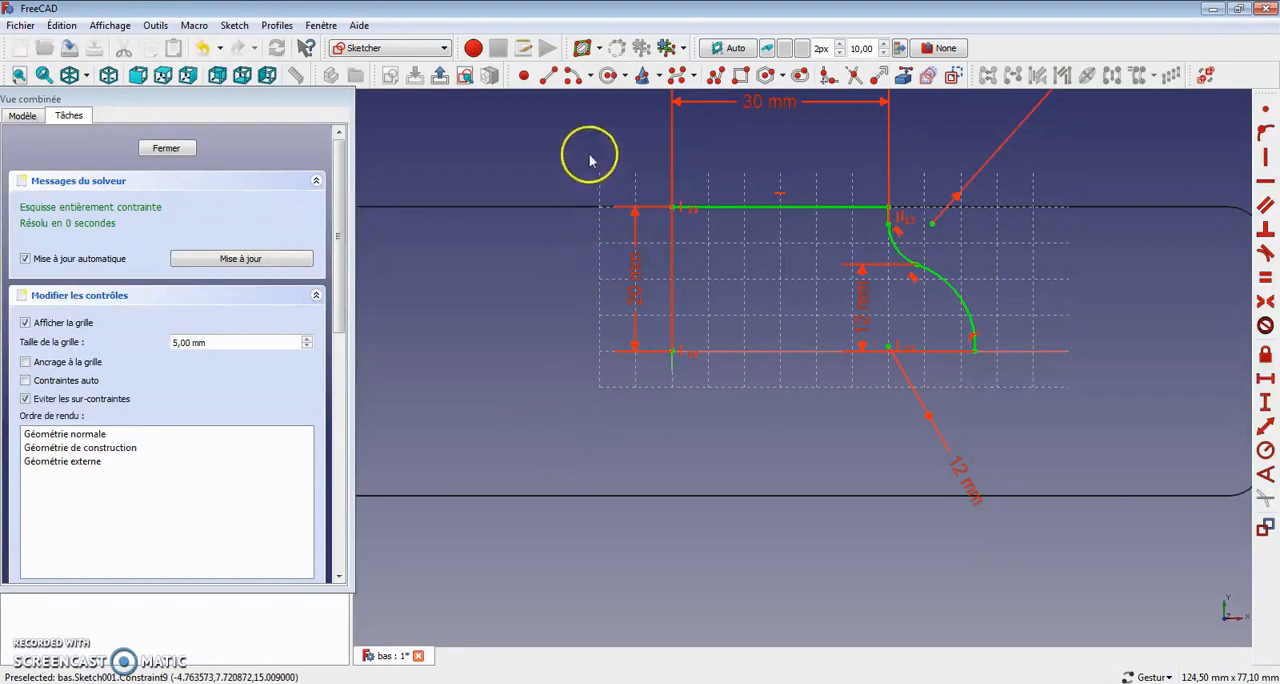
mouse_move(600, 152)
mouse_down()
mouse_move(1106, 373)
mouse_move(1088, 380)
mouse_up()
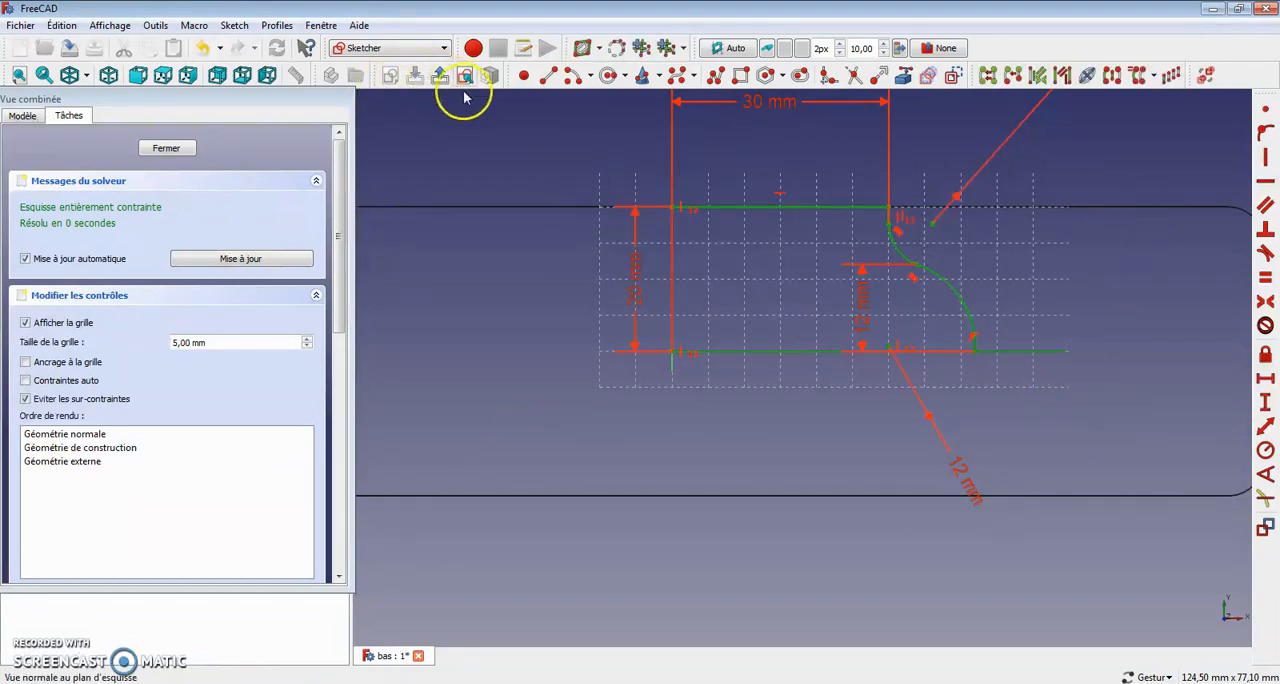
click(1113, 80)
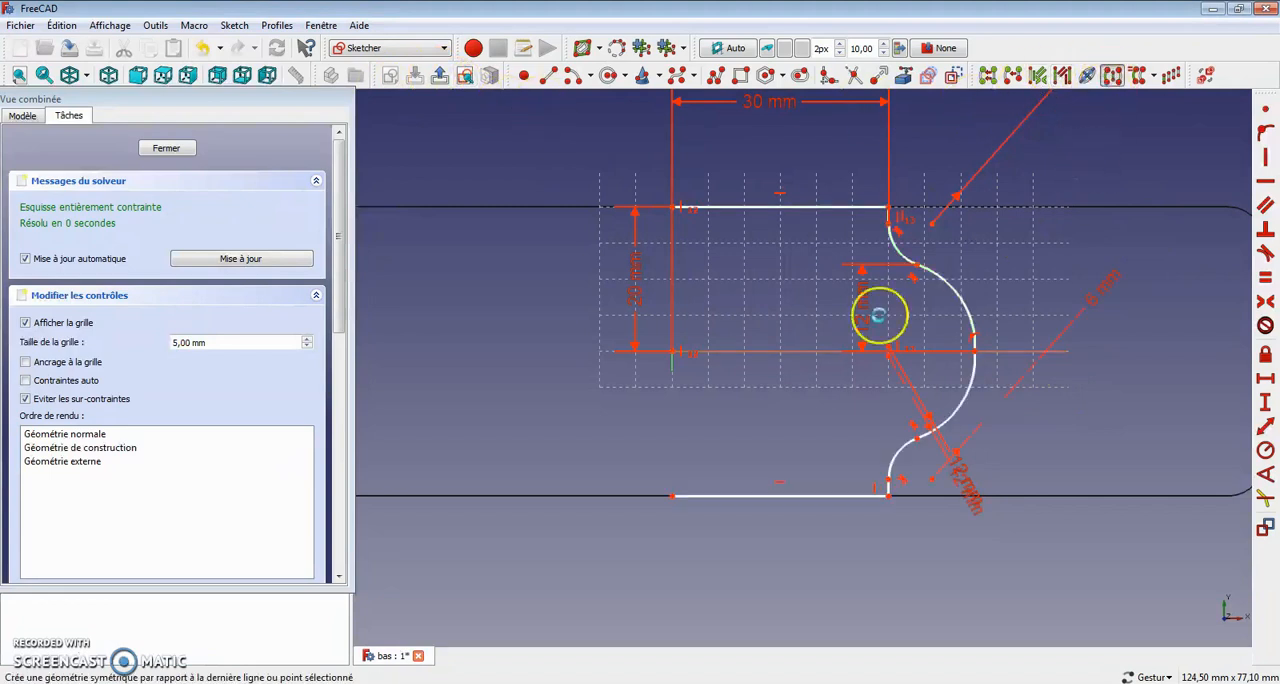
Step: Mirror the right half of the profile about the vertical axis and close the sketch
mouse_move(600, 143)
mouse_down()
mouse_move(1014, 571)
mouse_move(1106, 618)
mouse_up()
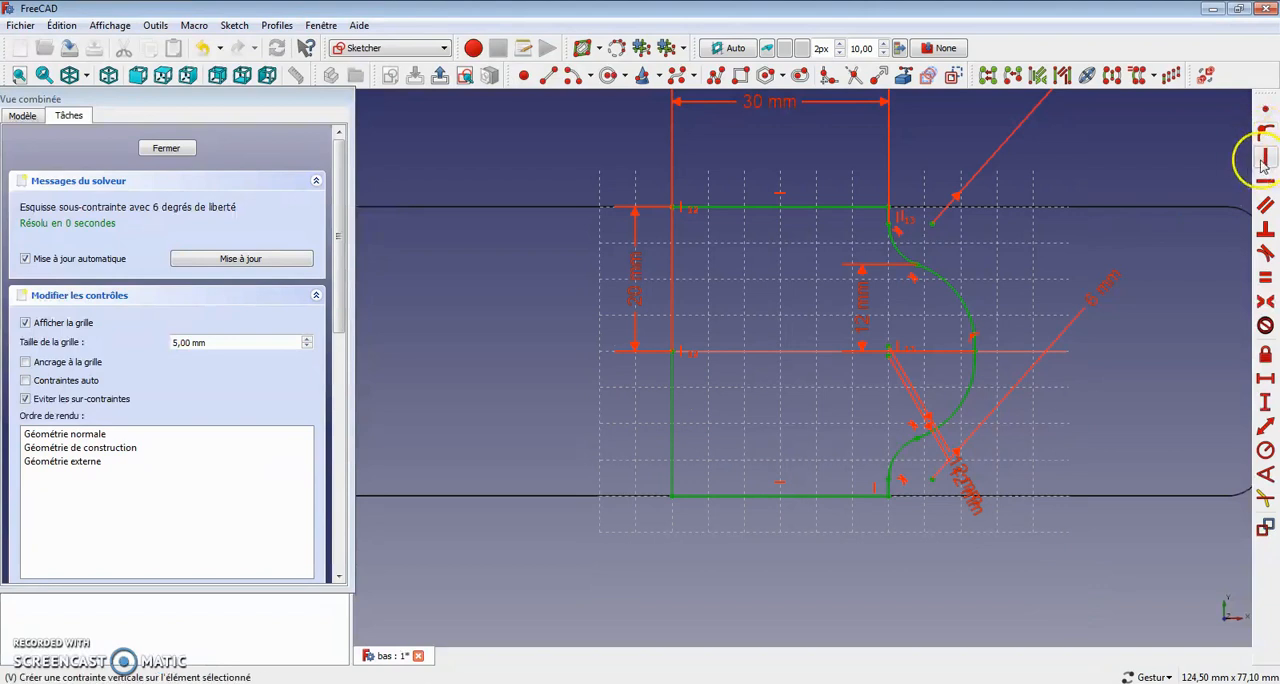
click(1137, 75)
scroll(886, 330, down, 4)
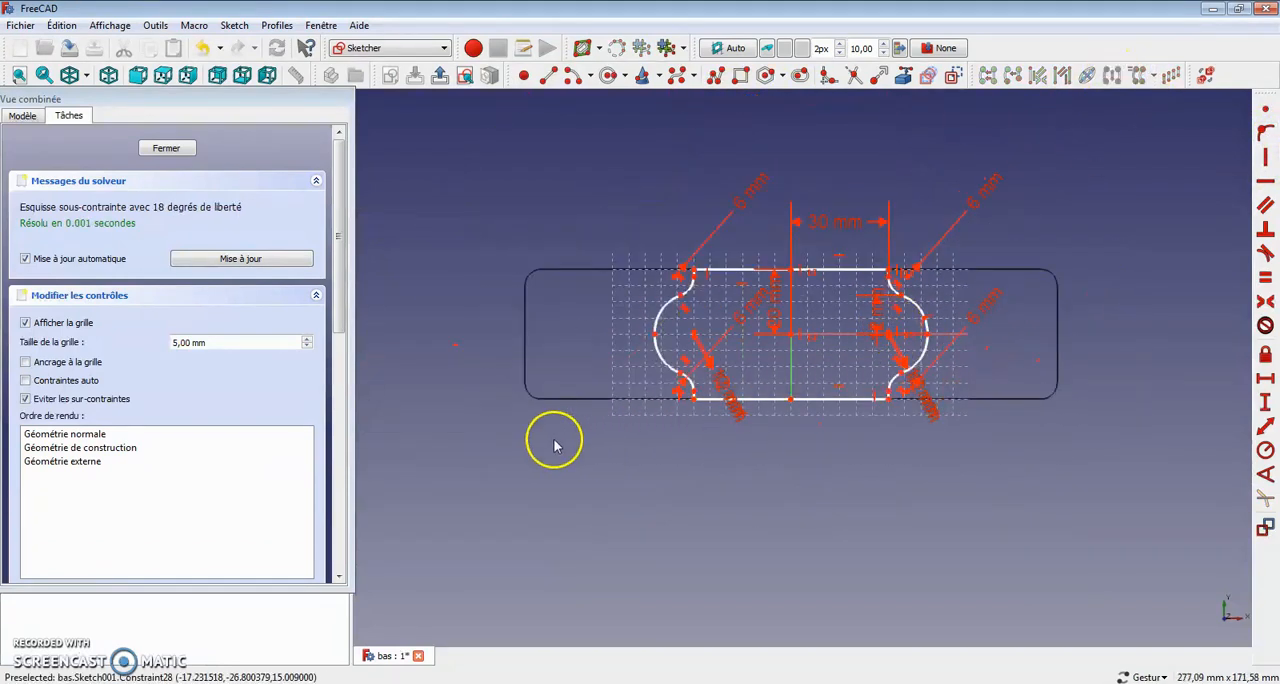
click(167, 149)
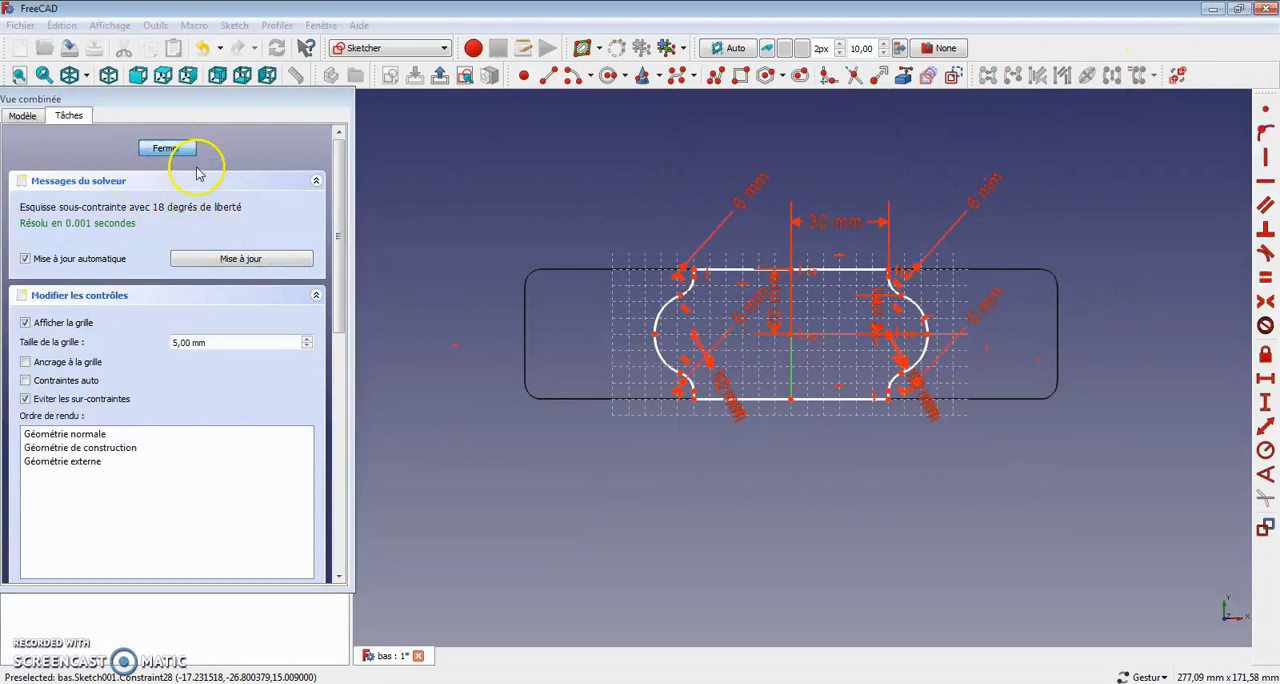
Step: Switch the model's display to shaded with edges (Filaire ombré)
mouse_move(855, 482)
mouse_down()
mouse_move(829, 375)
mouse_move(699, 436)
mouse_move(857, 429)
mouse_move(780, 429)
mouse_move(594, 357)
mouse_up()
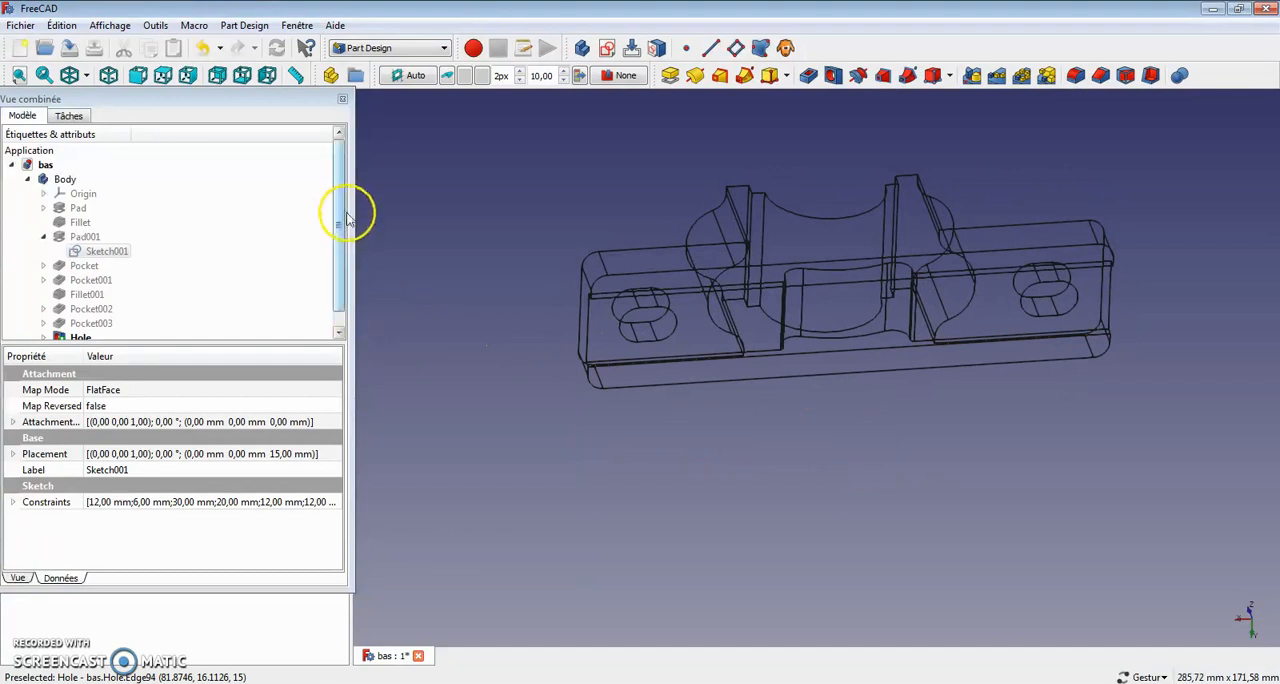
click(86, 78)
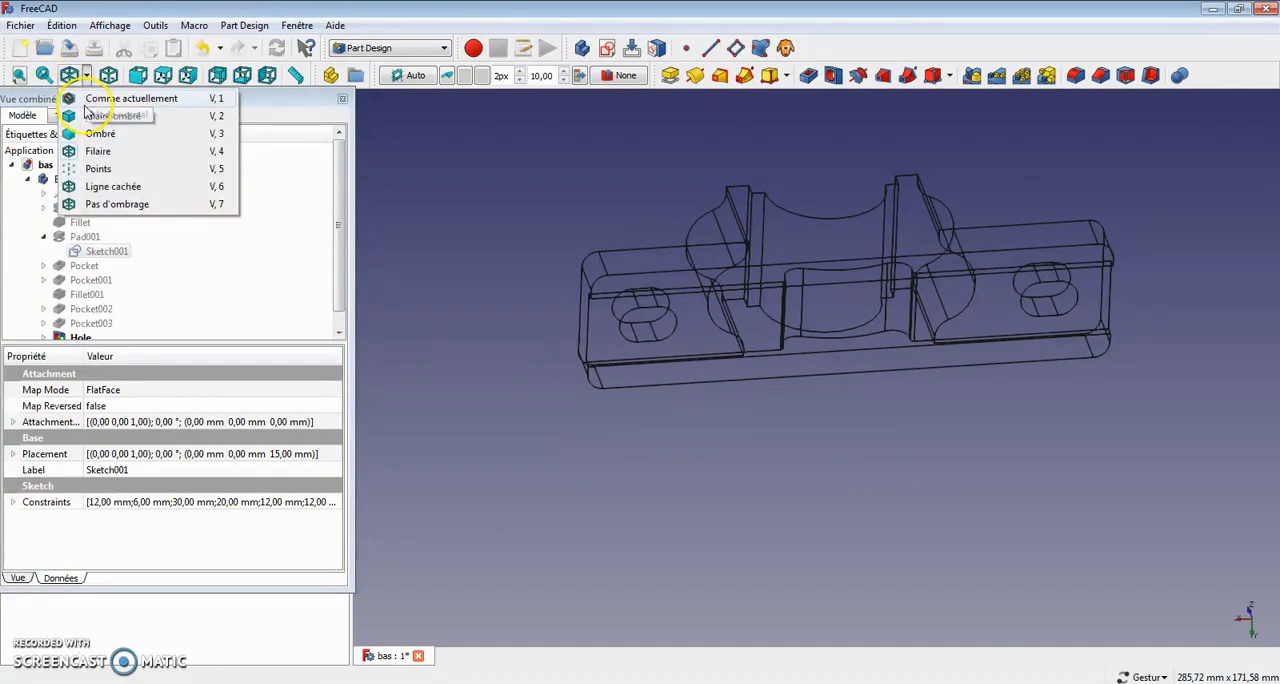
click(103, 118)
mouse_move(780, 543)
mouse_down()
mouse_move(766, 463)
mouse_move(795, 535)
mouse_up()
Step: Show the sketch behind the Hole feature and examine where its circles lie relative to the bearing base
click(339, 332)
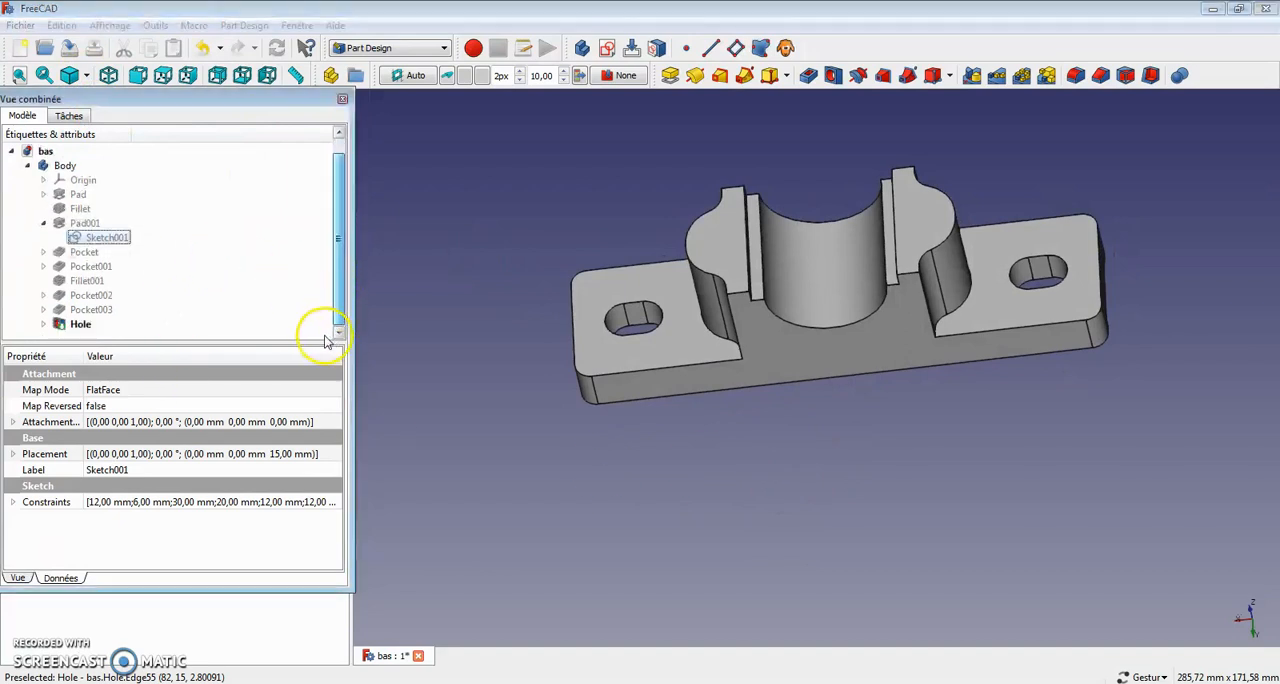
click(80, 324)
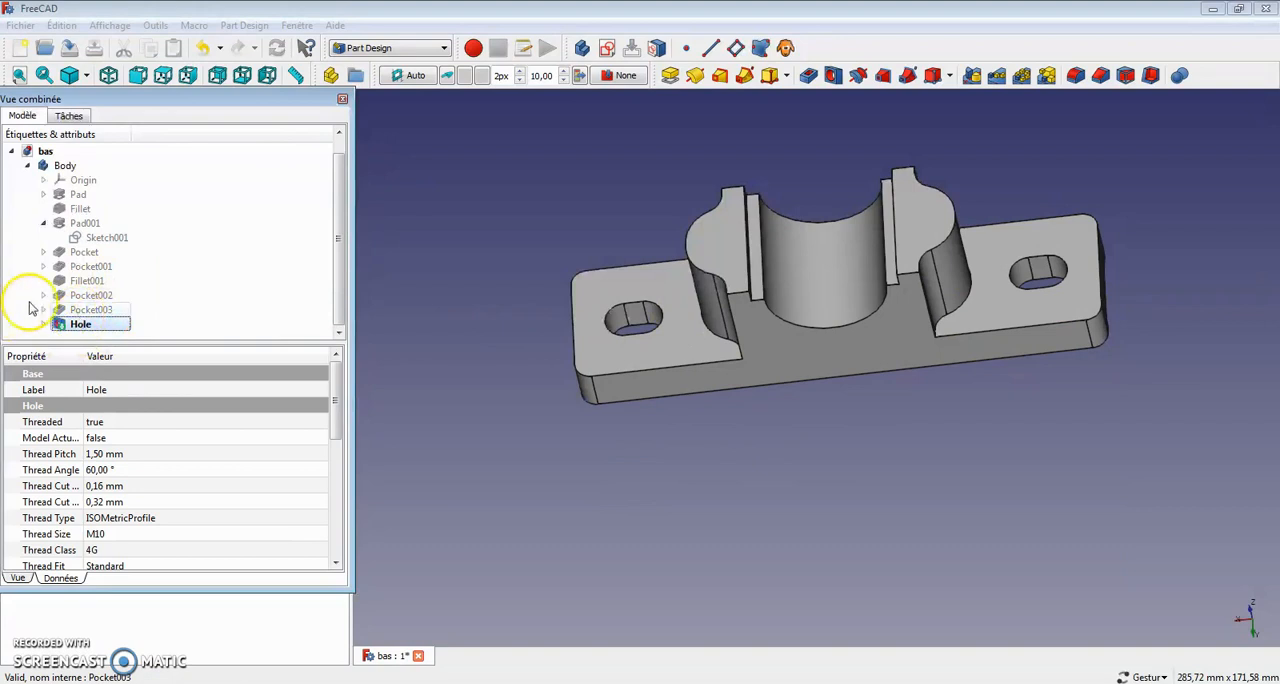
scroll(186, 304, down, 1)
click(108, 324)
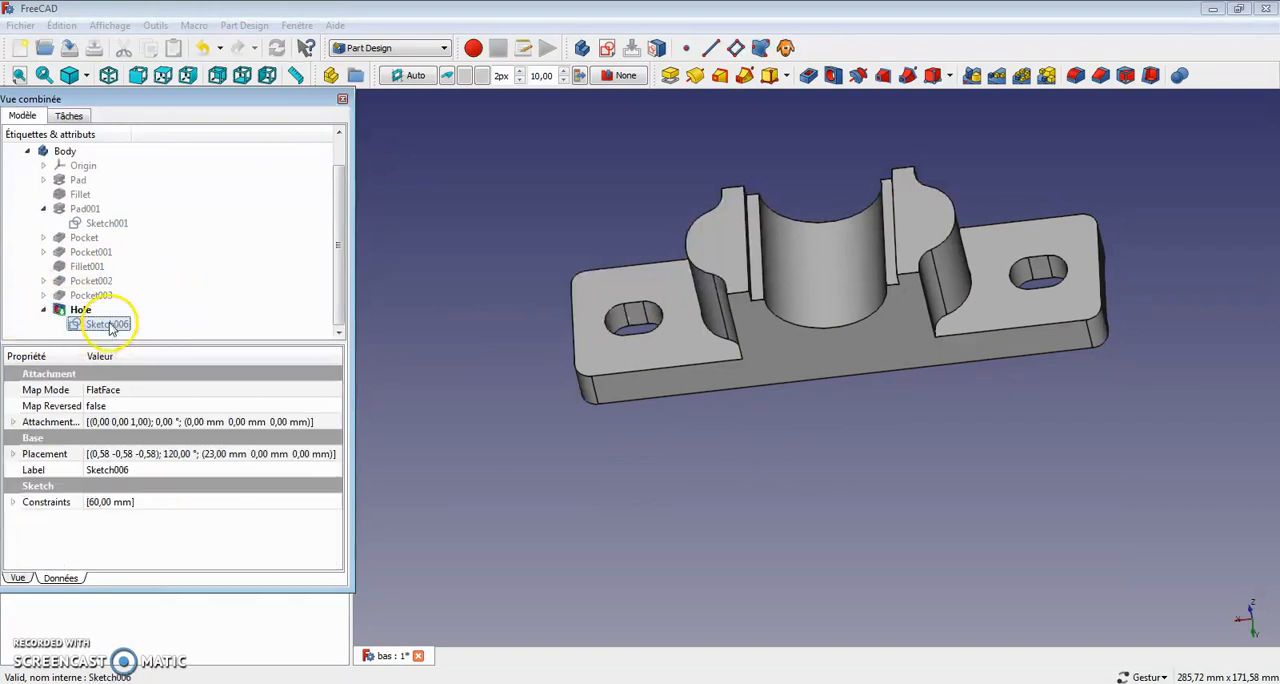
drag(746, 559, 752, 467)
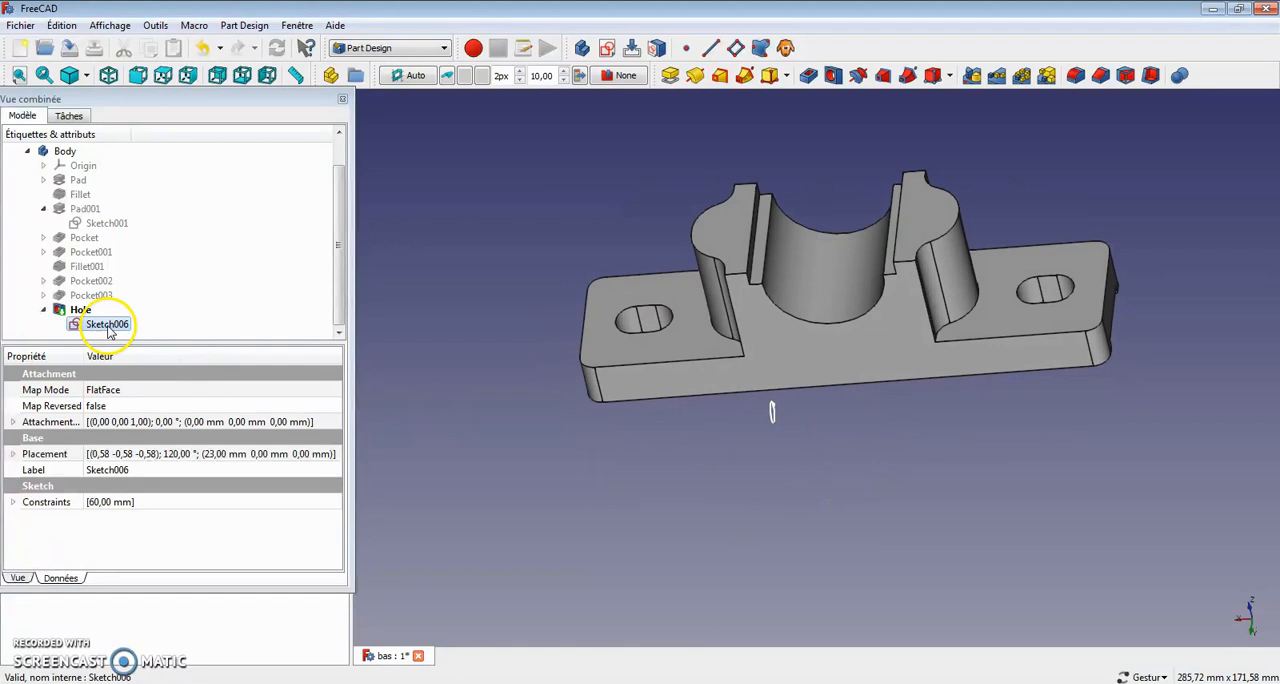
double_click(108, 324)
Step: Delete the Hole feature and its underlying sketch, Sketch006
click(80, 312)
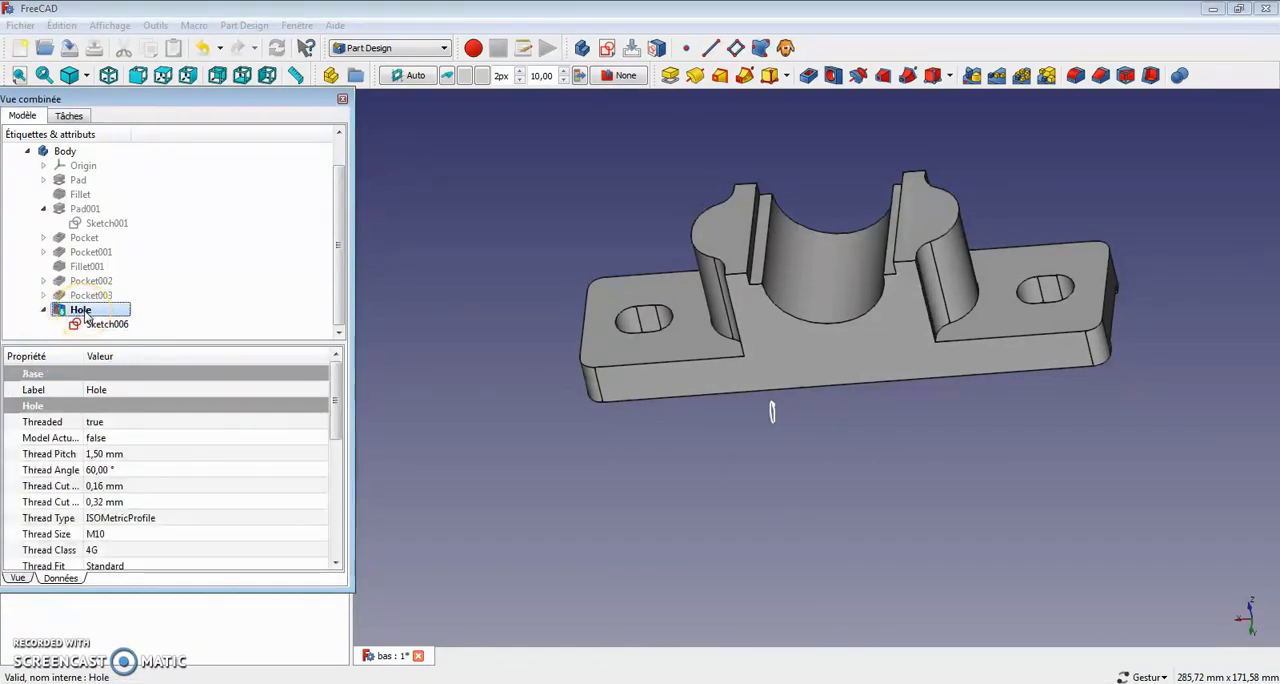
key(Delete)
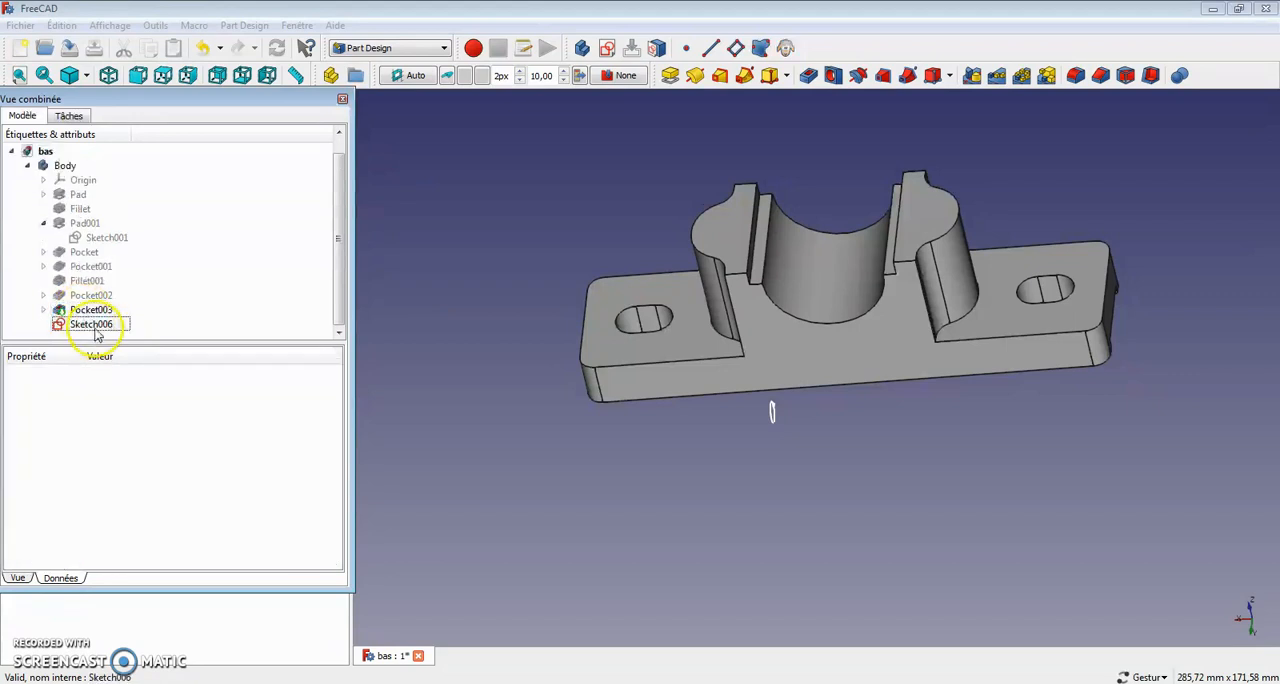
click(94, 327)
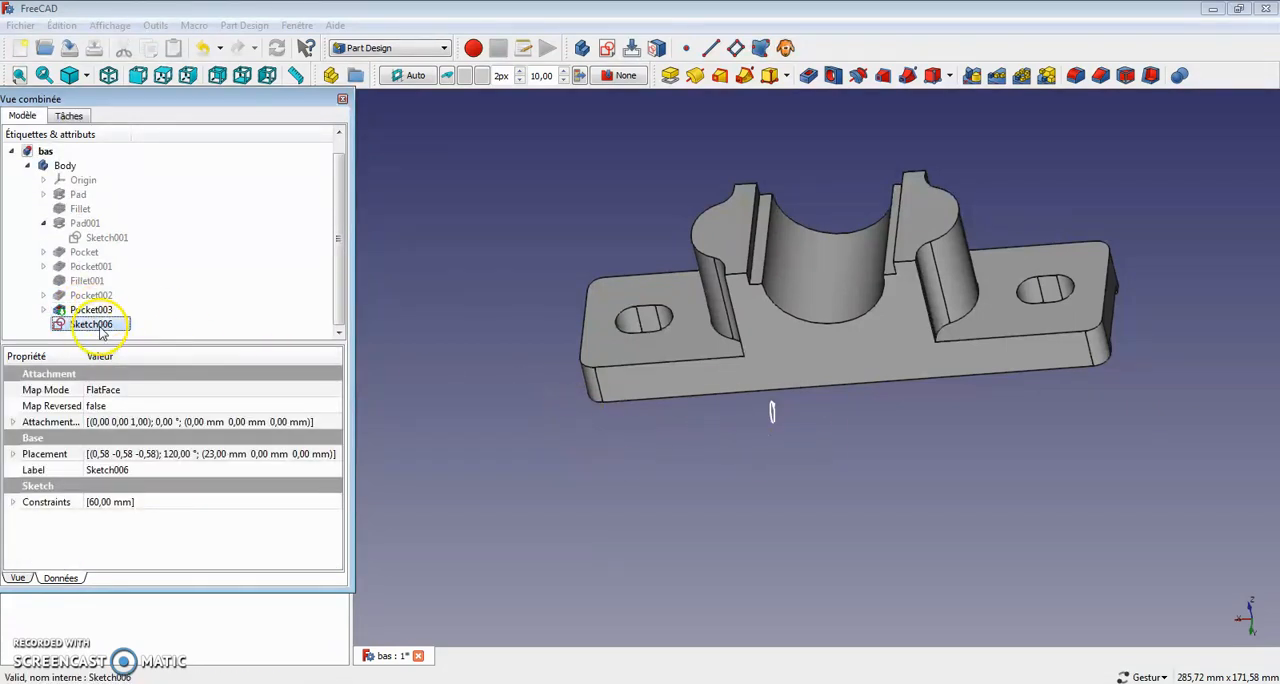
key(Delete)
Step: Start a new sketch on the top face of one of the raised bosses
mouse_move(823, 443)
mouse_down()
mouse_move(780, 221)
mouse_move(923, 470)
mouse_move(820, 481)
mouse_move(749, 252)
mouse_up()
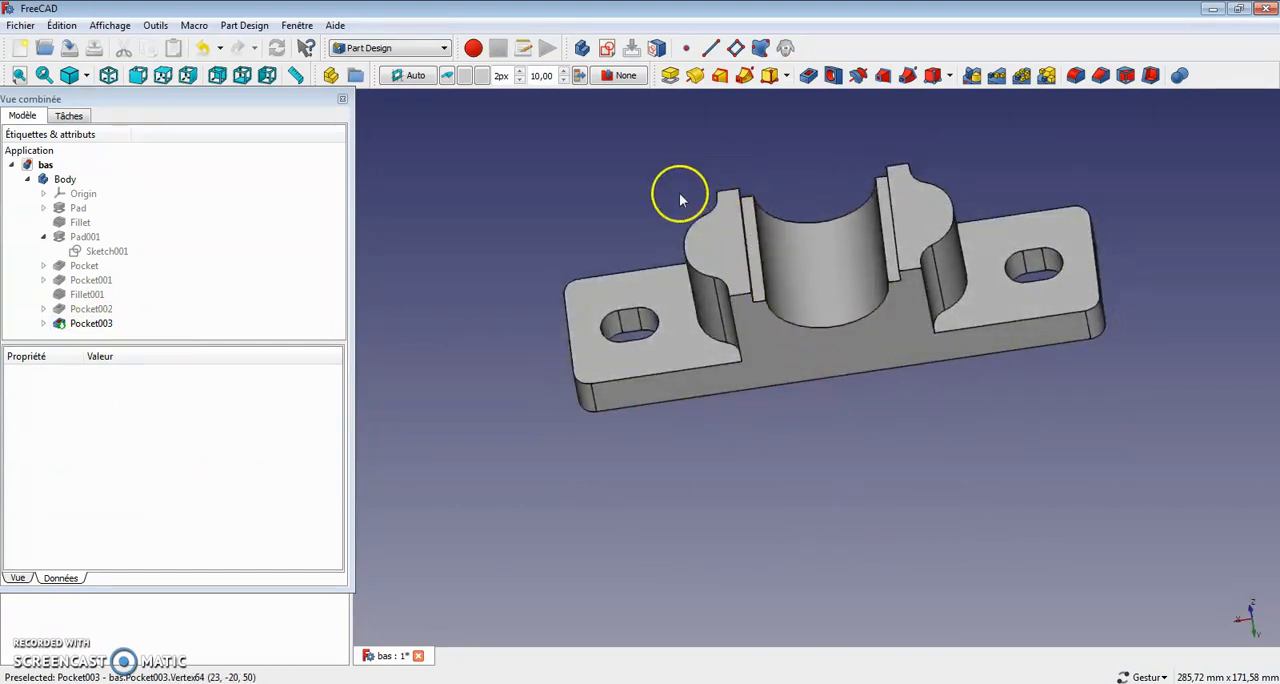
drag(1020, 334, 866, 380)
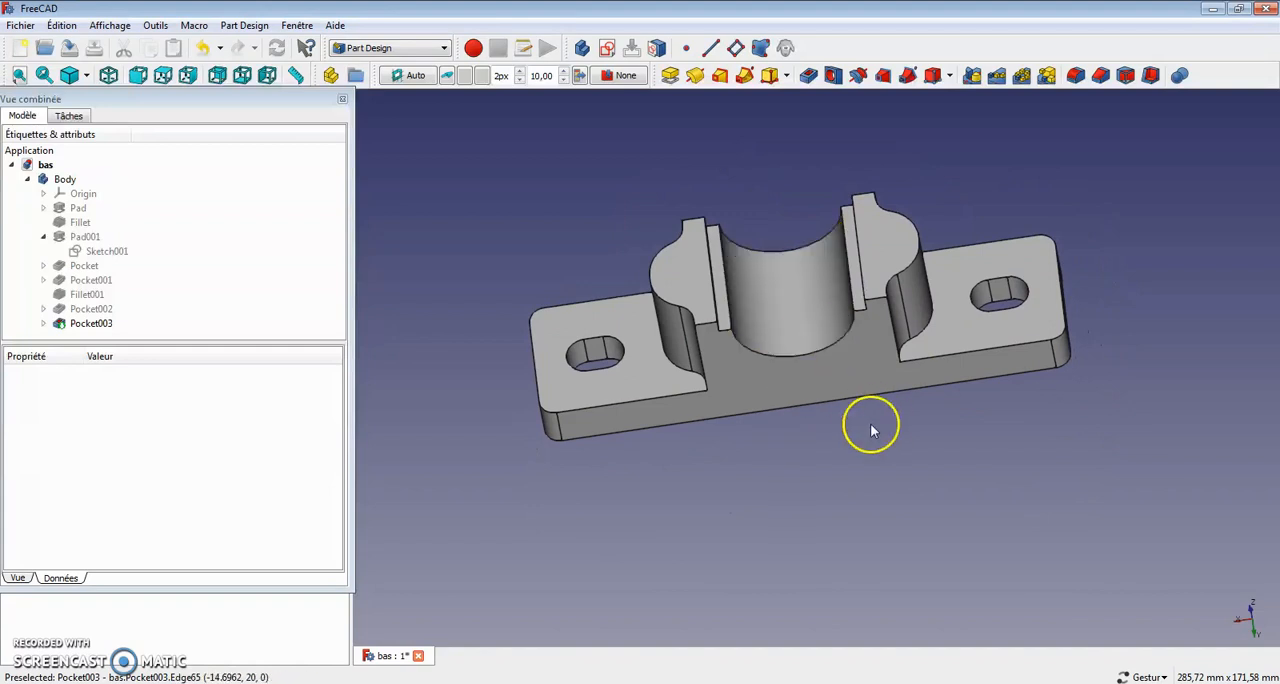
click(686, 288)
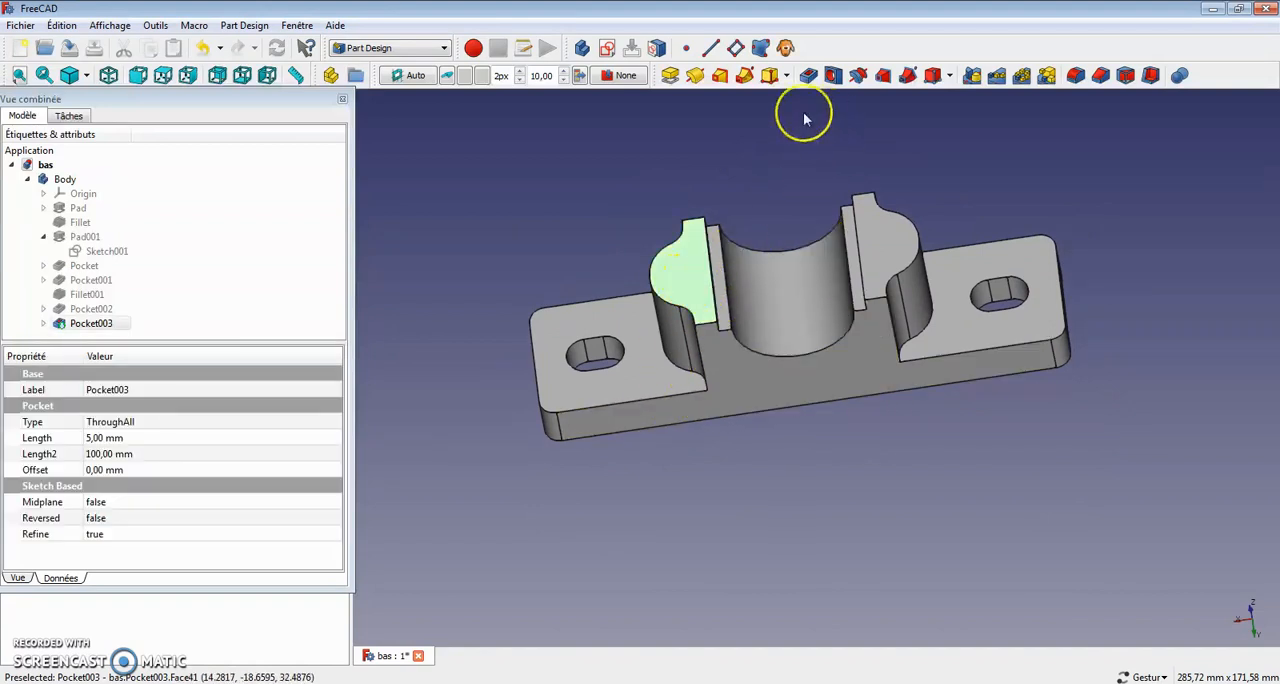
click(608, 50)
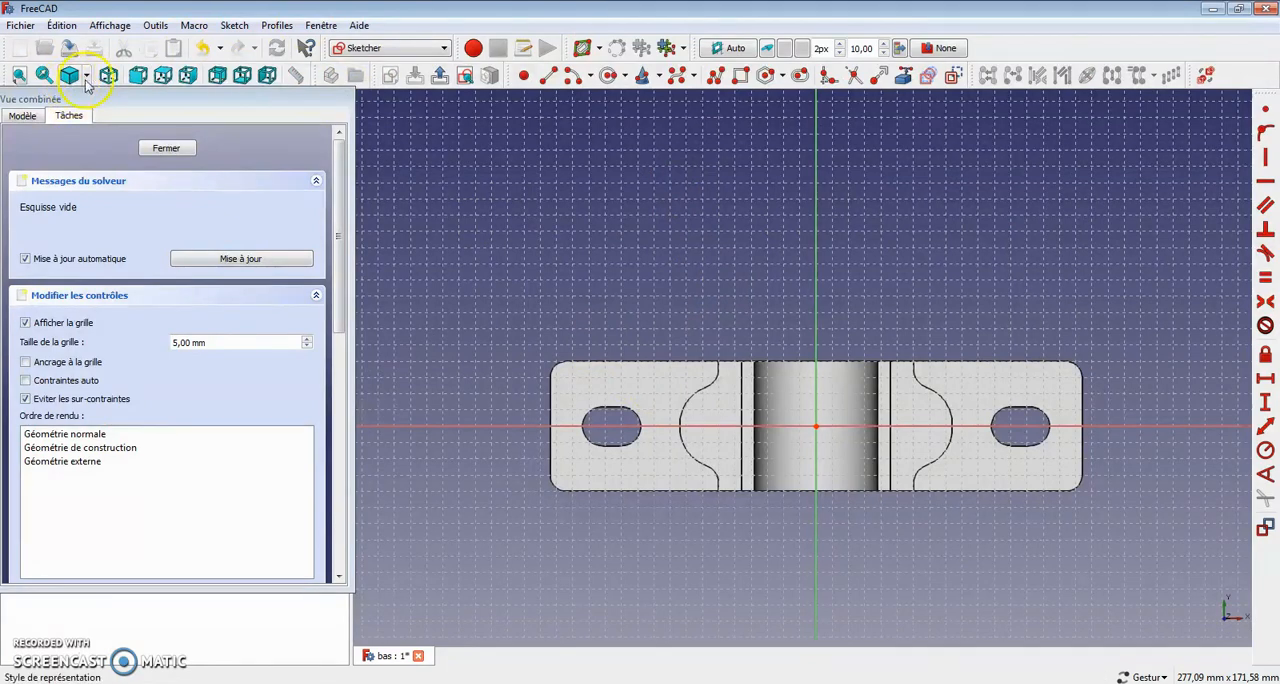
Step: Set the model's display to wireframe (Filaire) behind the new sketch
click(88, 77)
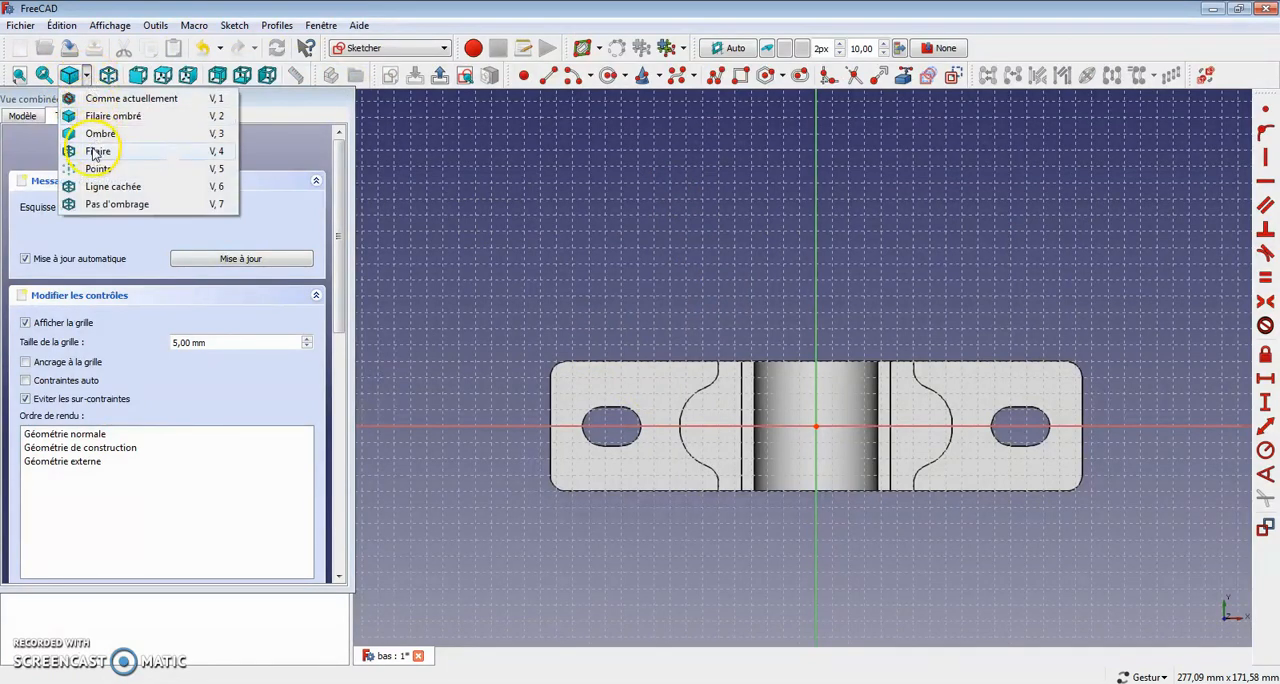
click(80, 154)
right_drag(592, 264, 594, 179)
scroll(745, 355, up, 3)
scroll(791, 406, down, 2)
Step: Consult the palier reference drawing and sketch two circles, one over each boss on either side of the vertical axis
key(alt+Tab)
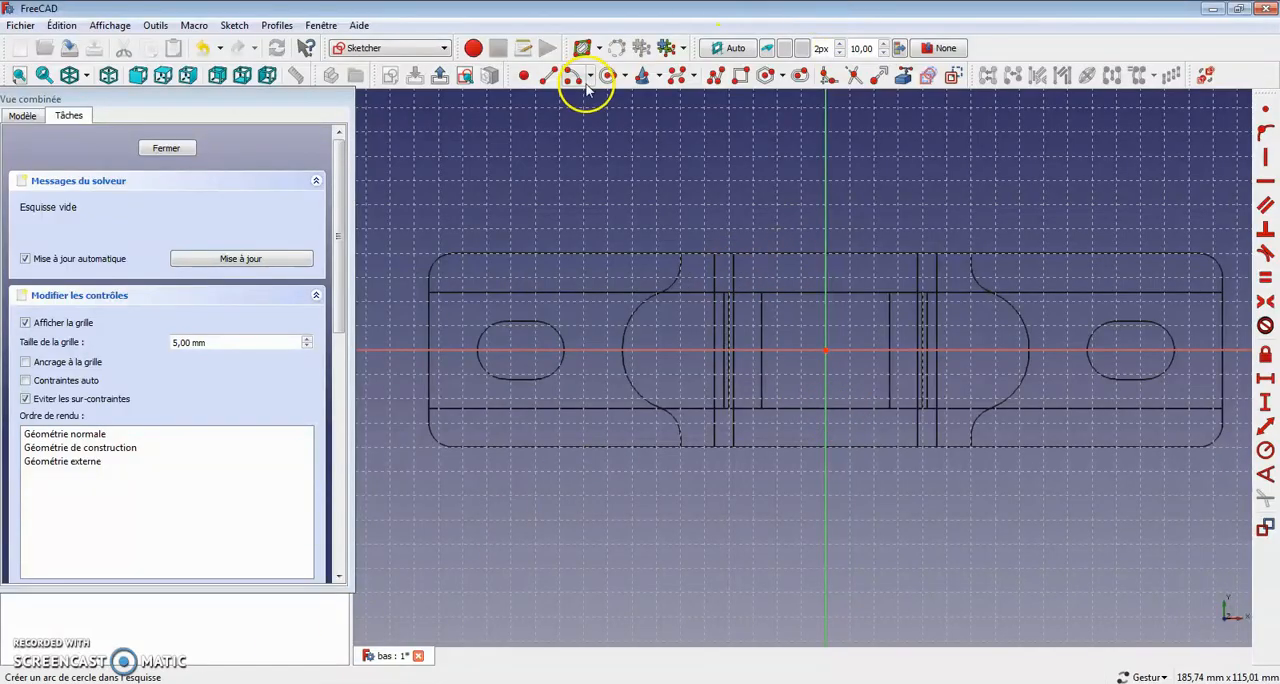
click(608, 75)
click(667, 350)
click(678, 322)
click(987, 340)
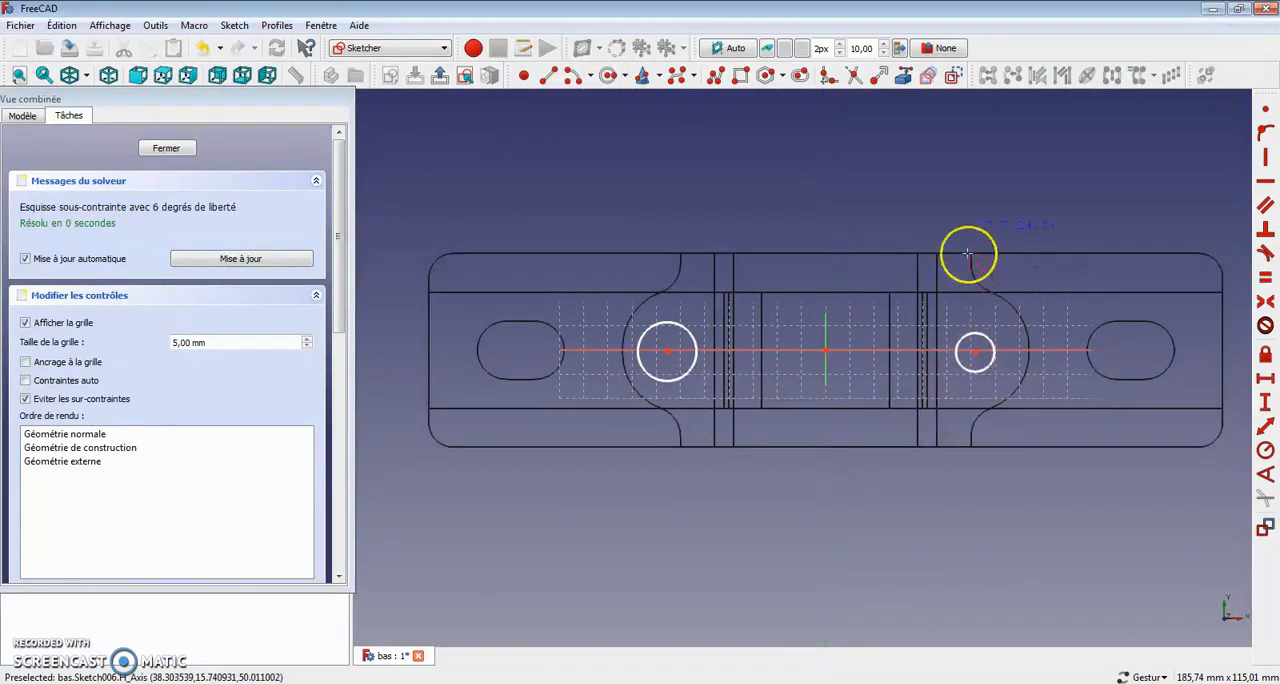
Step: Move both circles off the horizontal axis and constrain their centres to lie on that axis
drag(979, 350, 994, 317)
click(994, 317)
click(986, 353)
drag(987, 361, 679, 356)
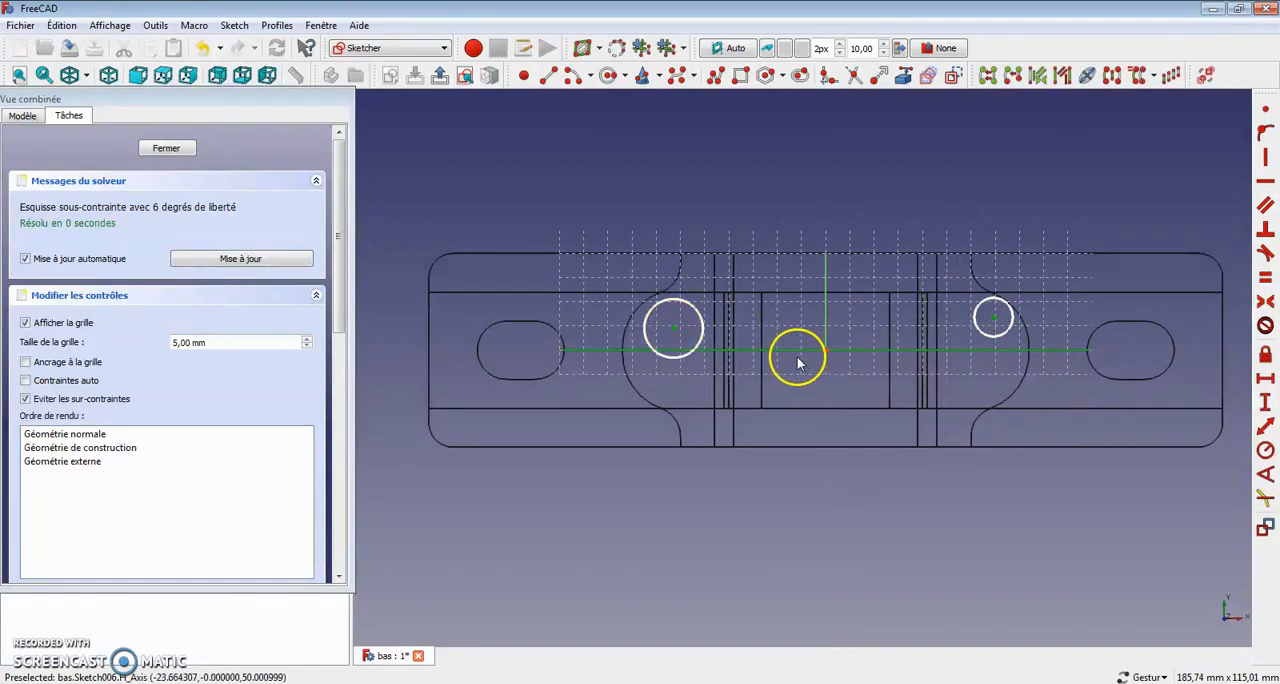
click(1265, 135)
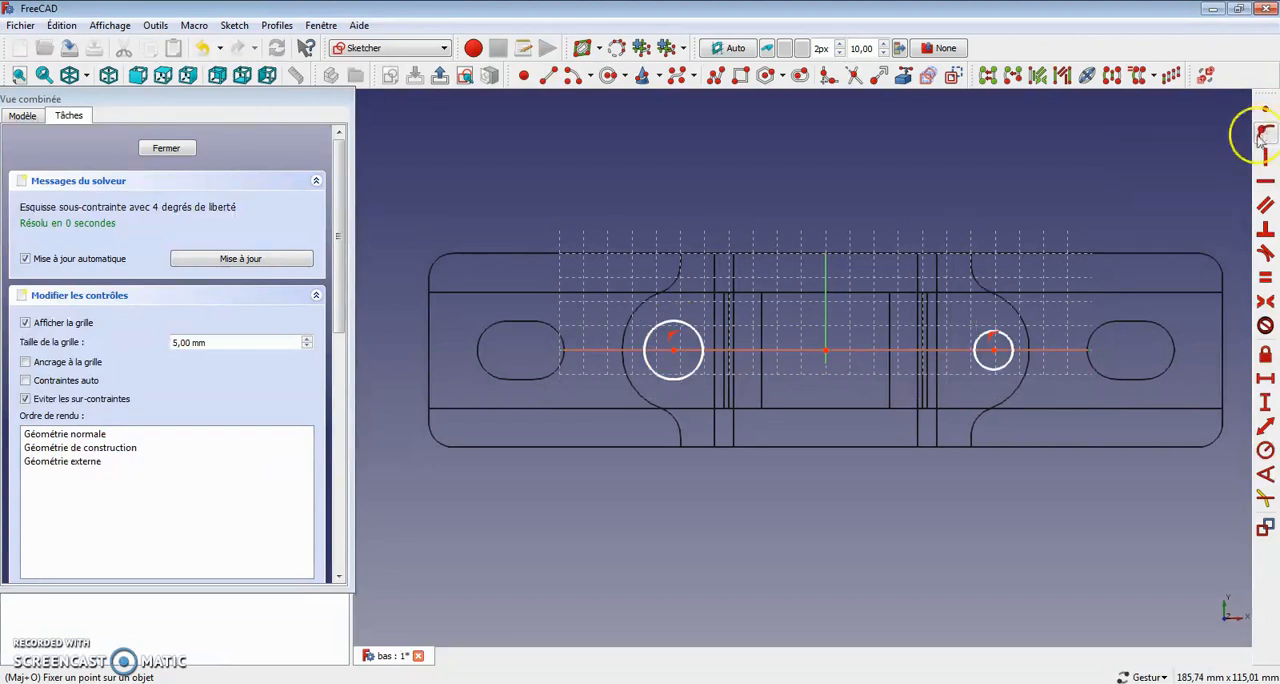
Step: Constrain the two circles to equal radii
click(695, 338)
click(702, 331)
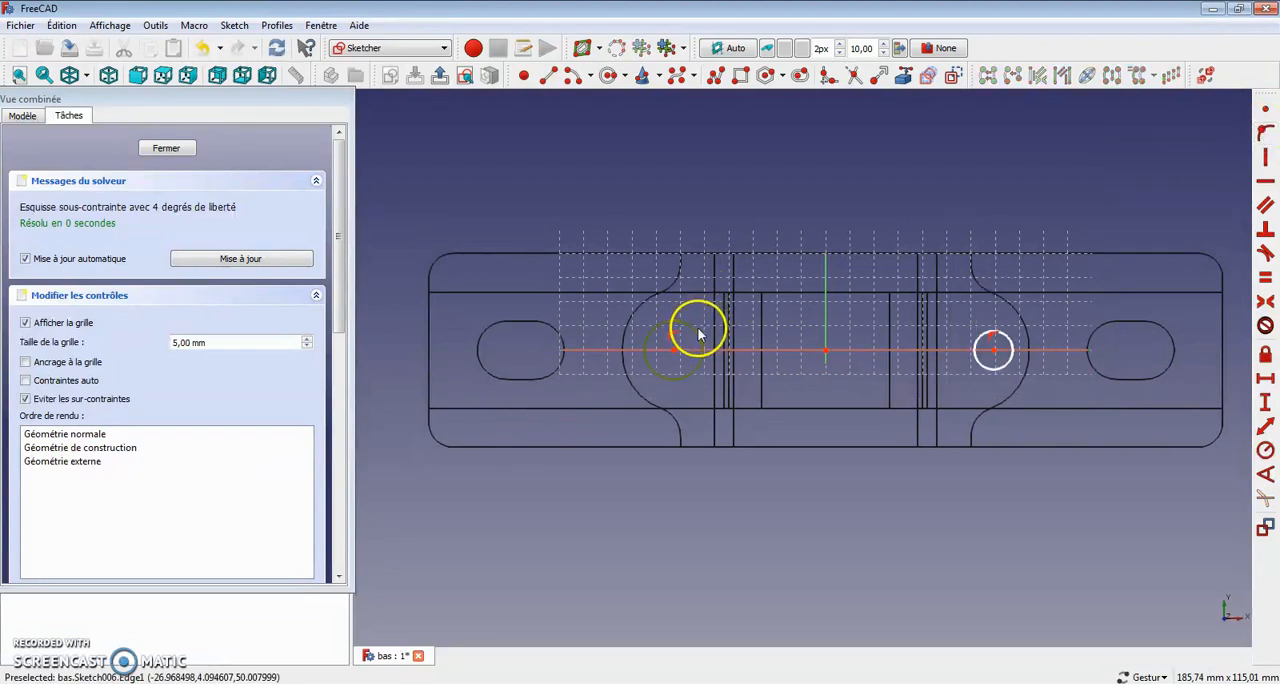
click(988, 336)
click(1265, 277)
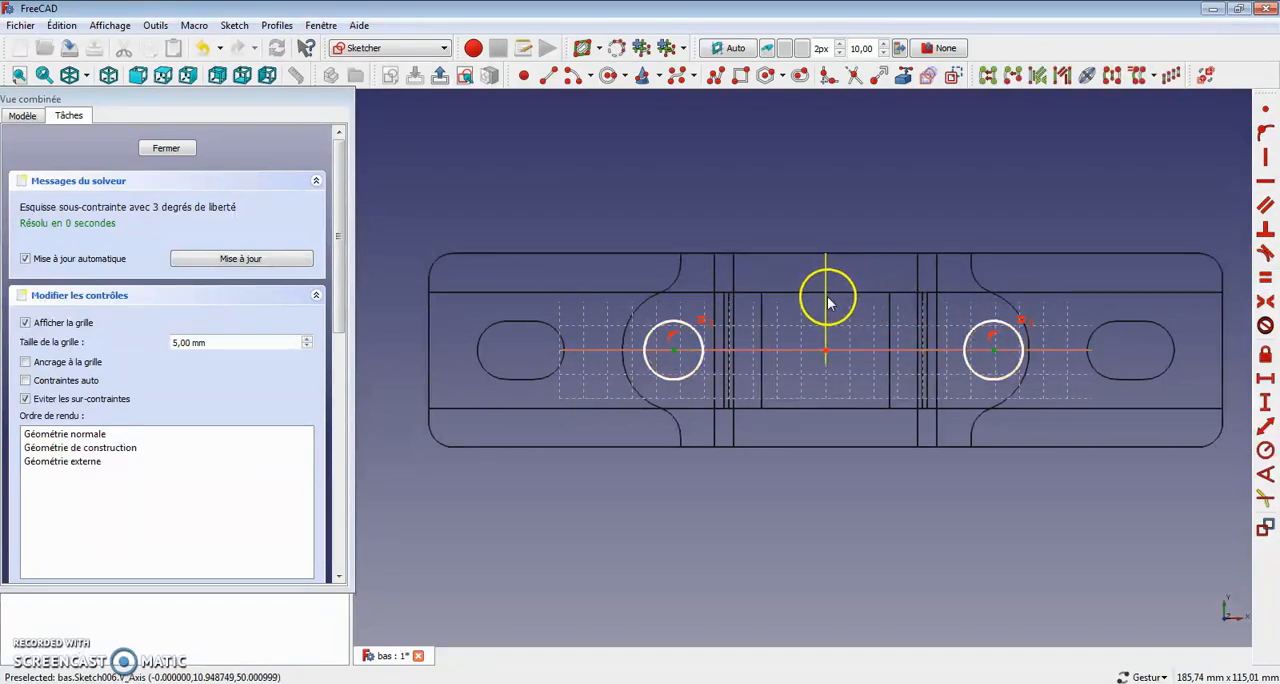
Step: Make the two circle centres symmetric about the sketch's vertical axis
click(1262, 328)
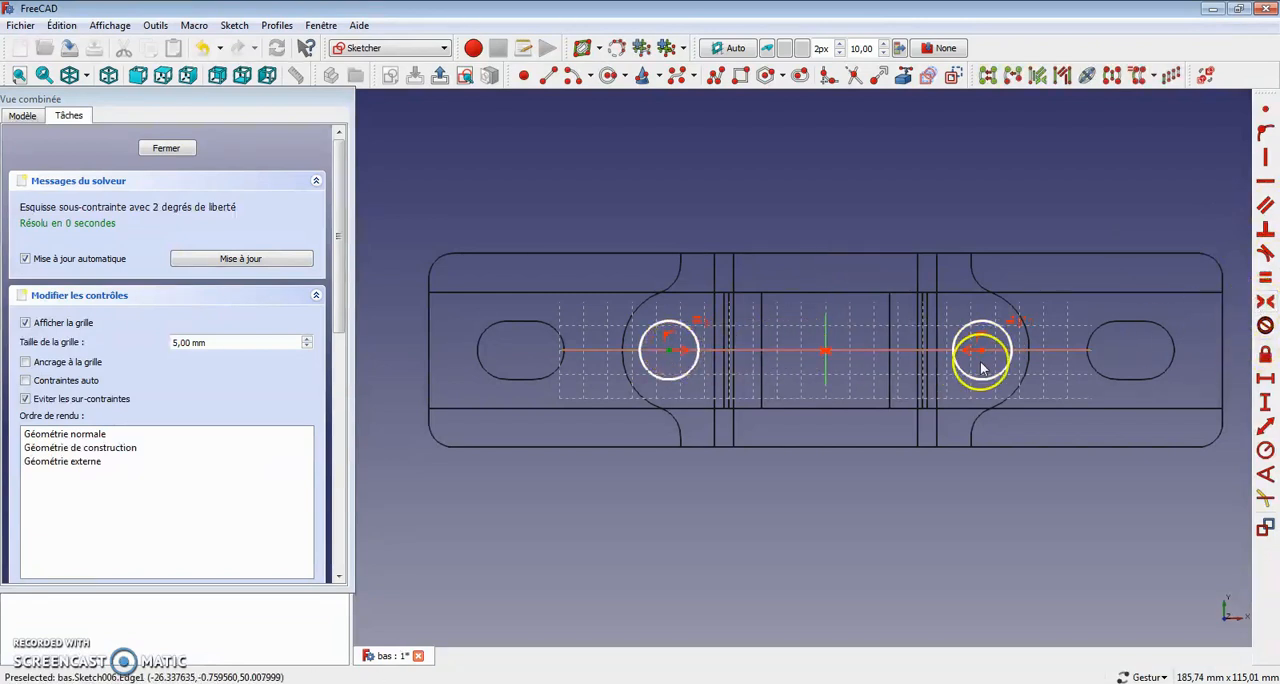
click(1266, 303)
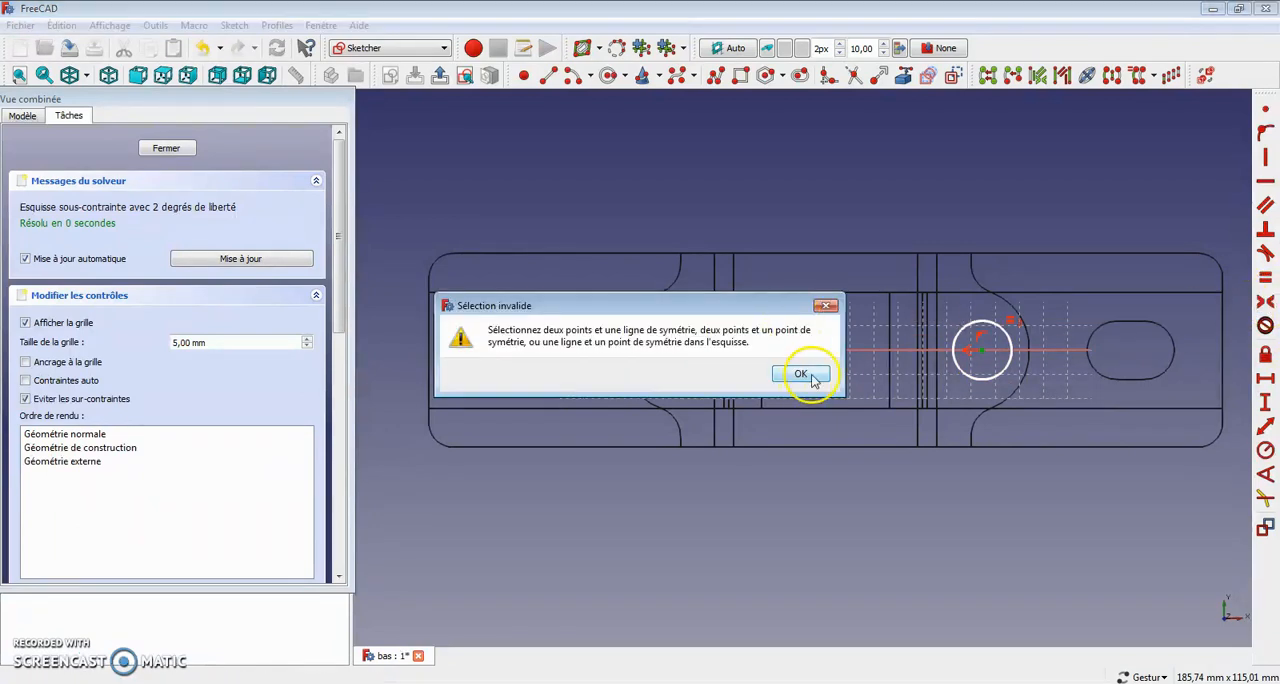
click(802, 375)
click(826, 351)
click(1261, 298)
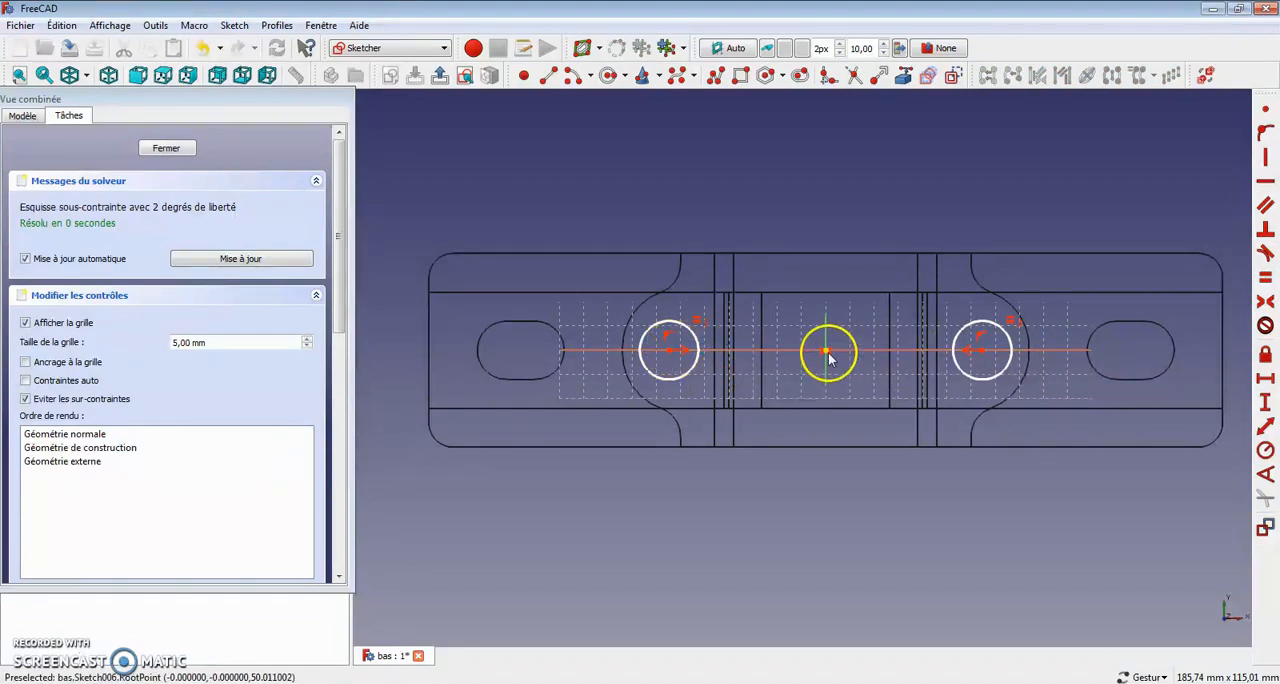
Step: Set the horizontal distance between the two circle centres to 60 mm and close the sketch
click(669, 350)
click(983, 349)
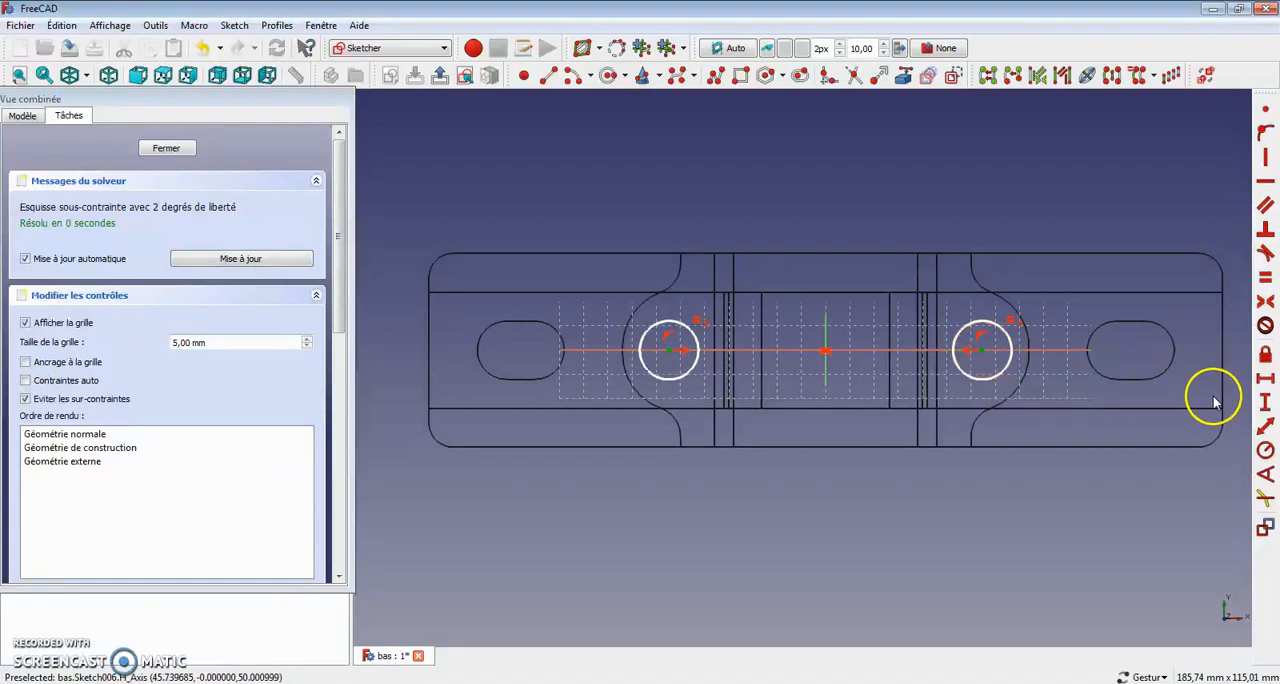
click(1265, 378)
text(60)
key(Return)
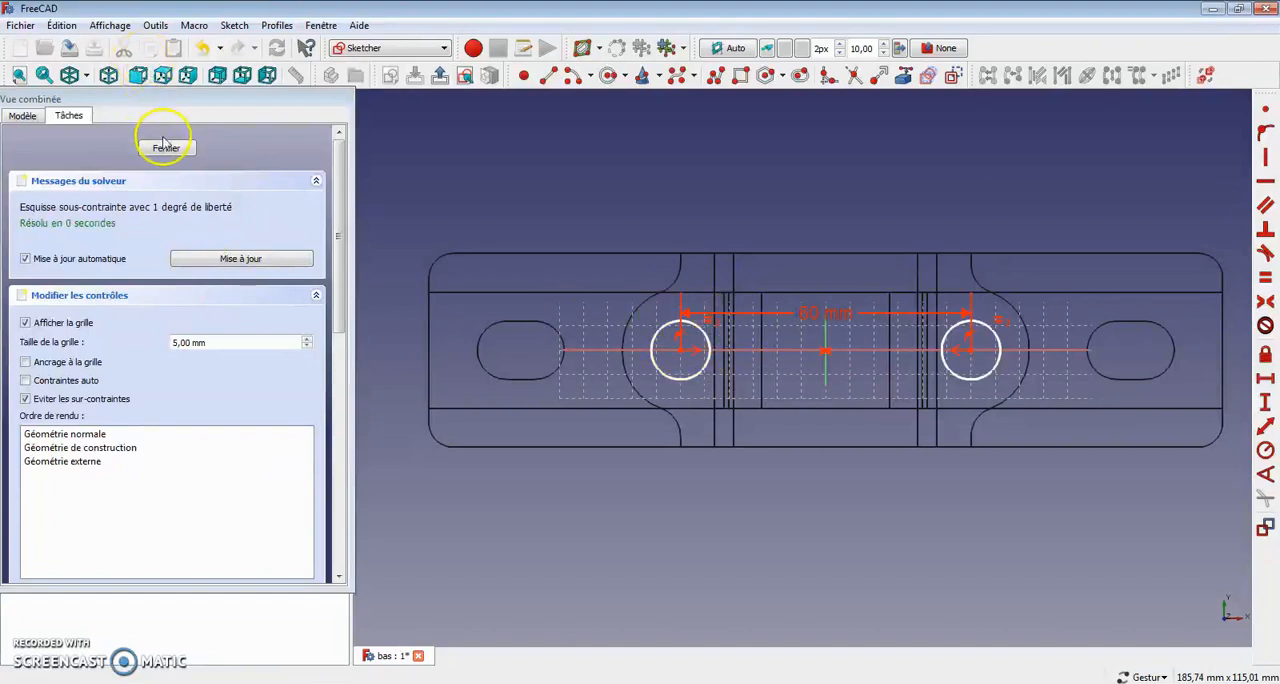
click(158, 150)
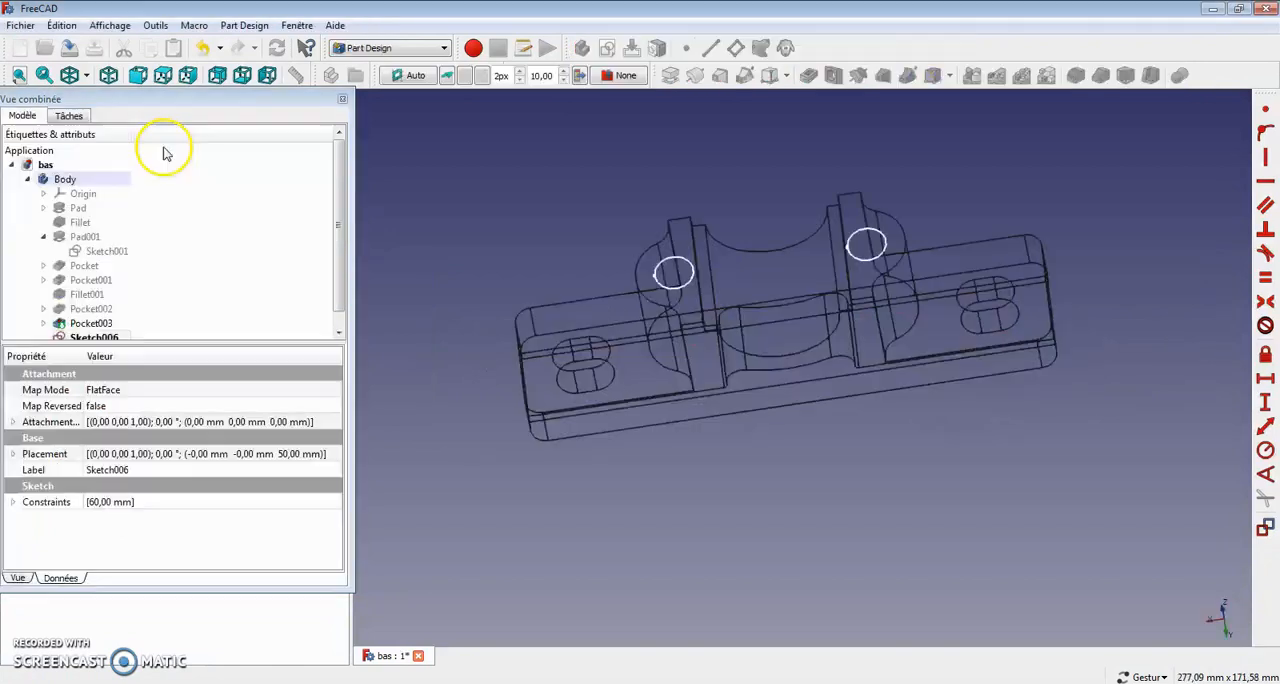
Step: Create a Hole (Perçage) from the two-circle sketch with the threaded profile Filetage métrique ISO à pas standard
click(90, 328)
click(70, 116)
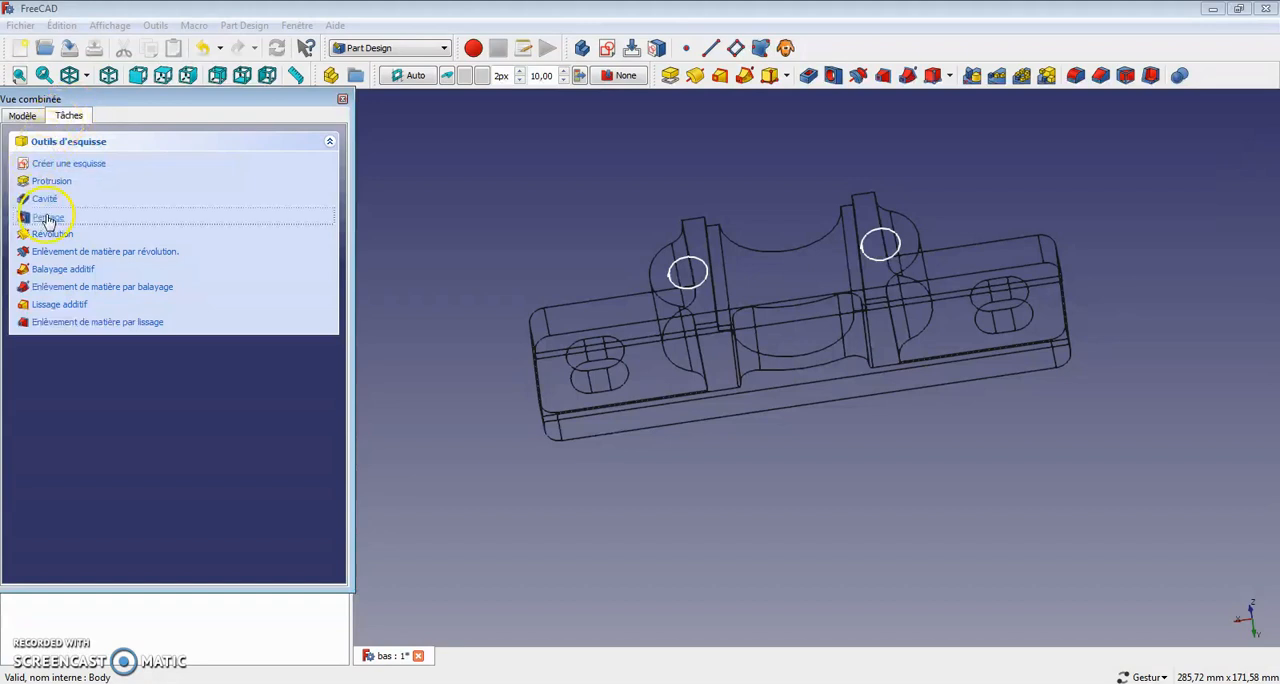
click(47, 219)
click(320, 224)
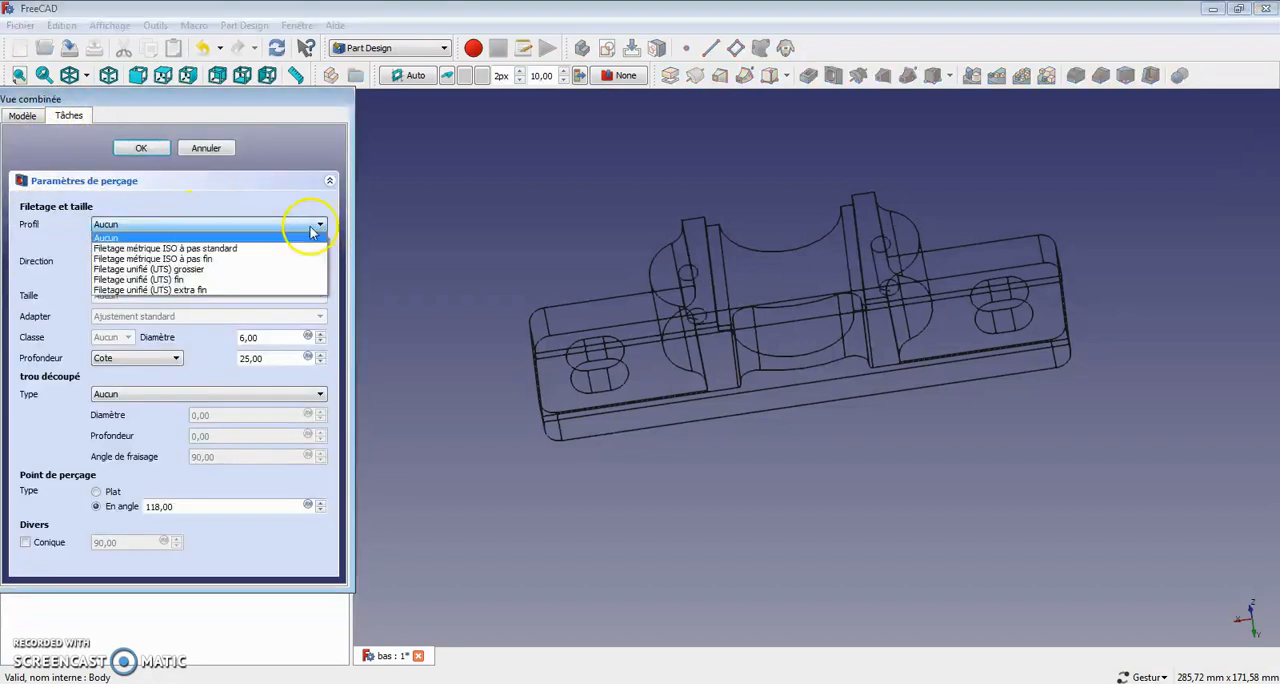
click(266, 244)
click(96, 244)
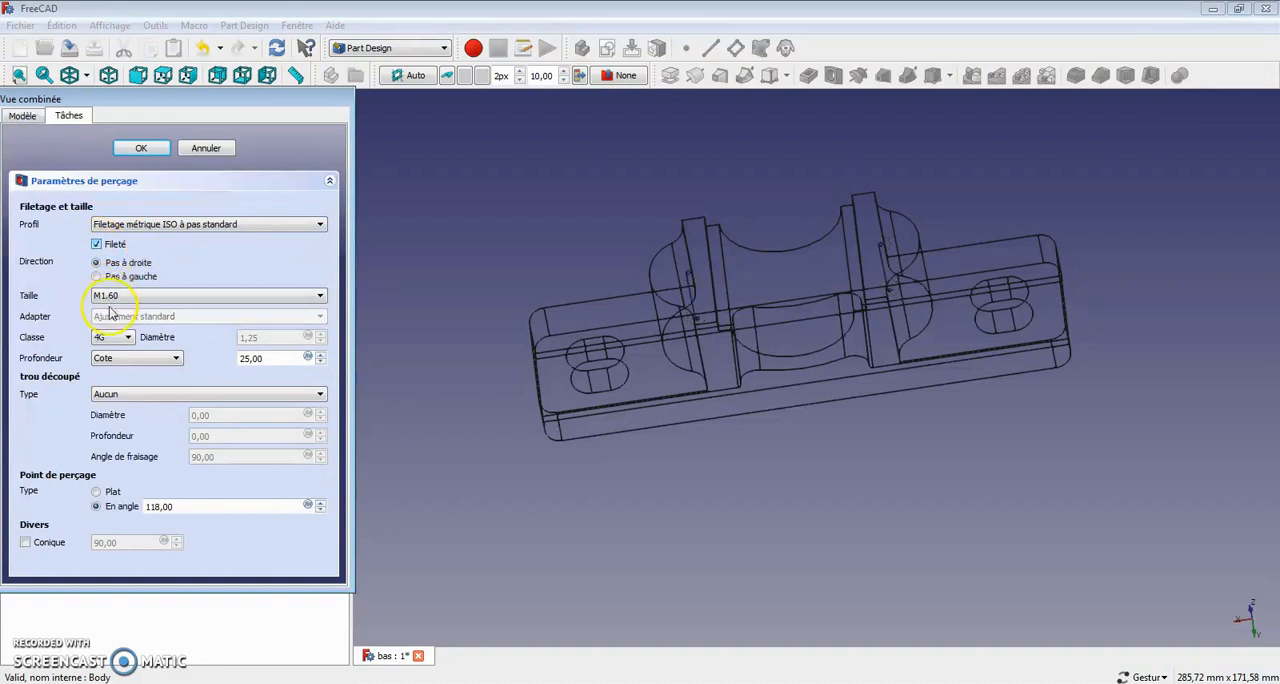
Step: Set the threaded holes' size to M10 and accept the hole parameters
click(320, 297)
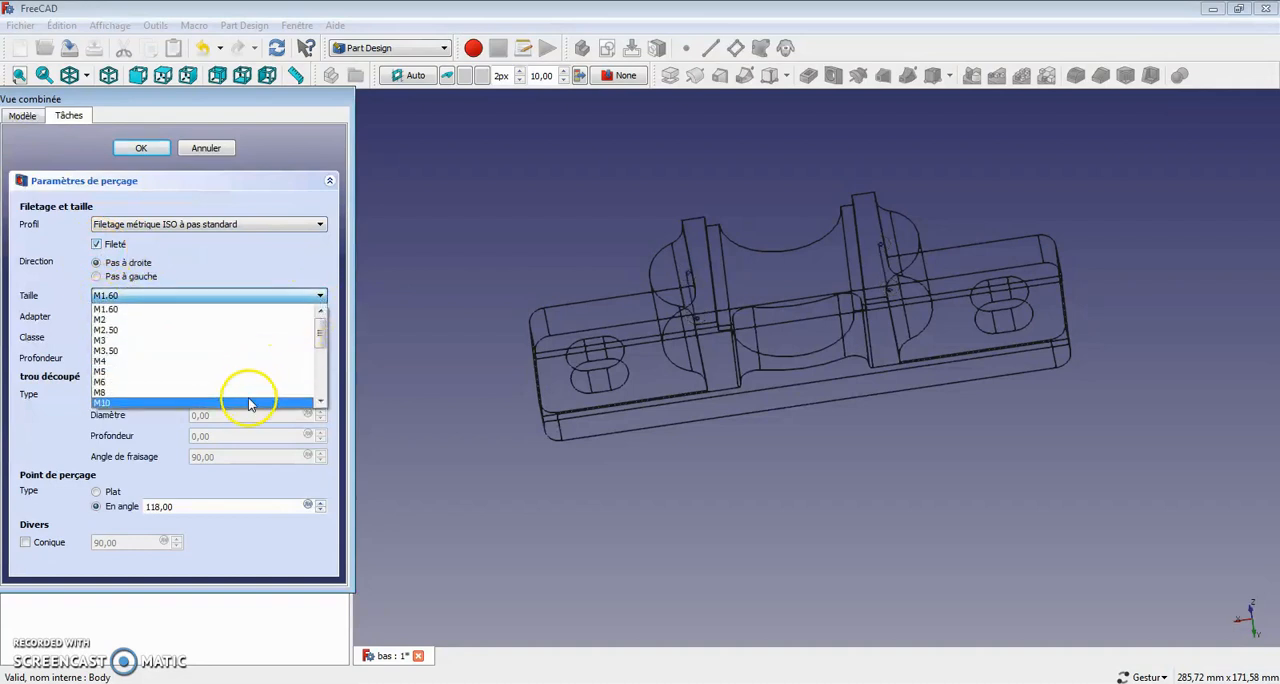
click(251, 403)
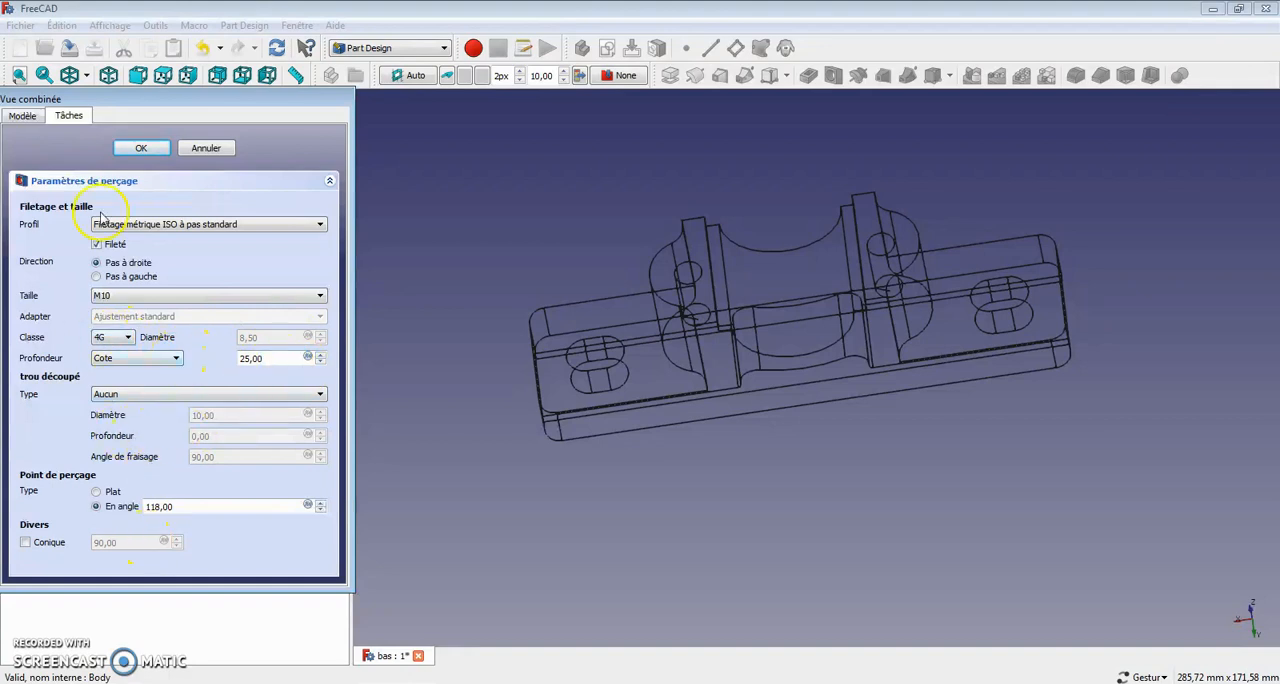
click(139, 149)
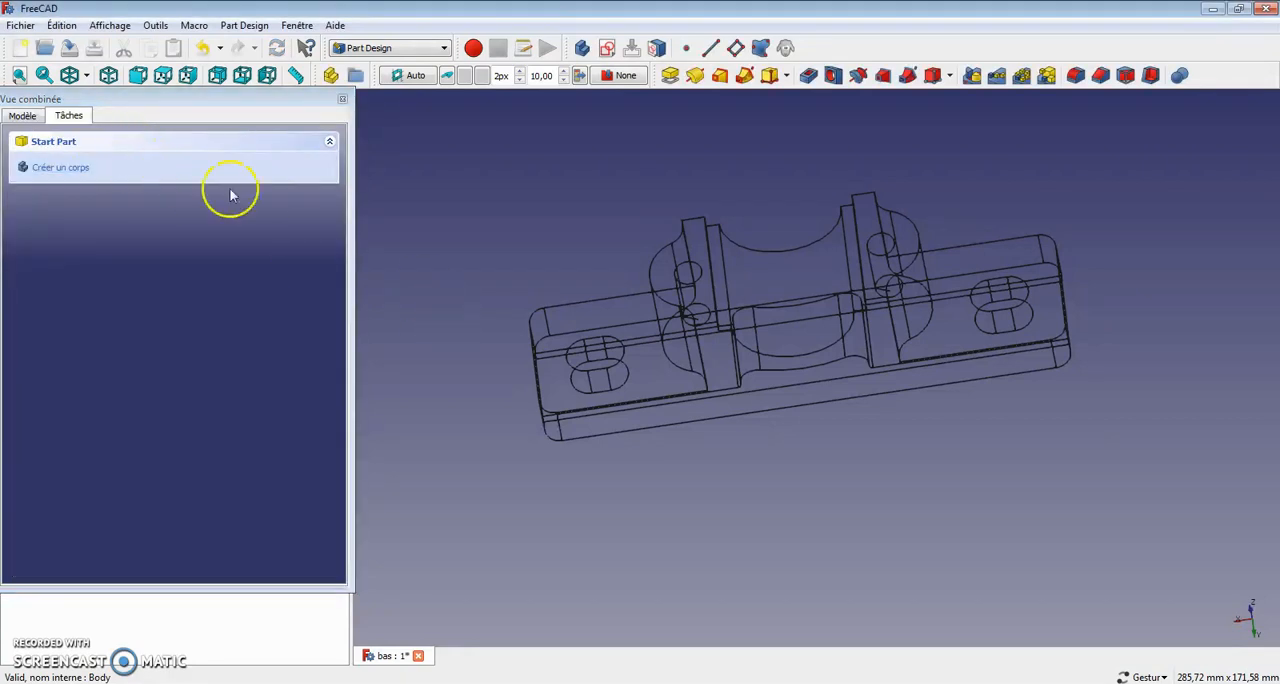
Step: Set the display to shaded with edges (Filaire ombré) and inspect the two M10 holes from several angles
click(86, 77)
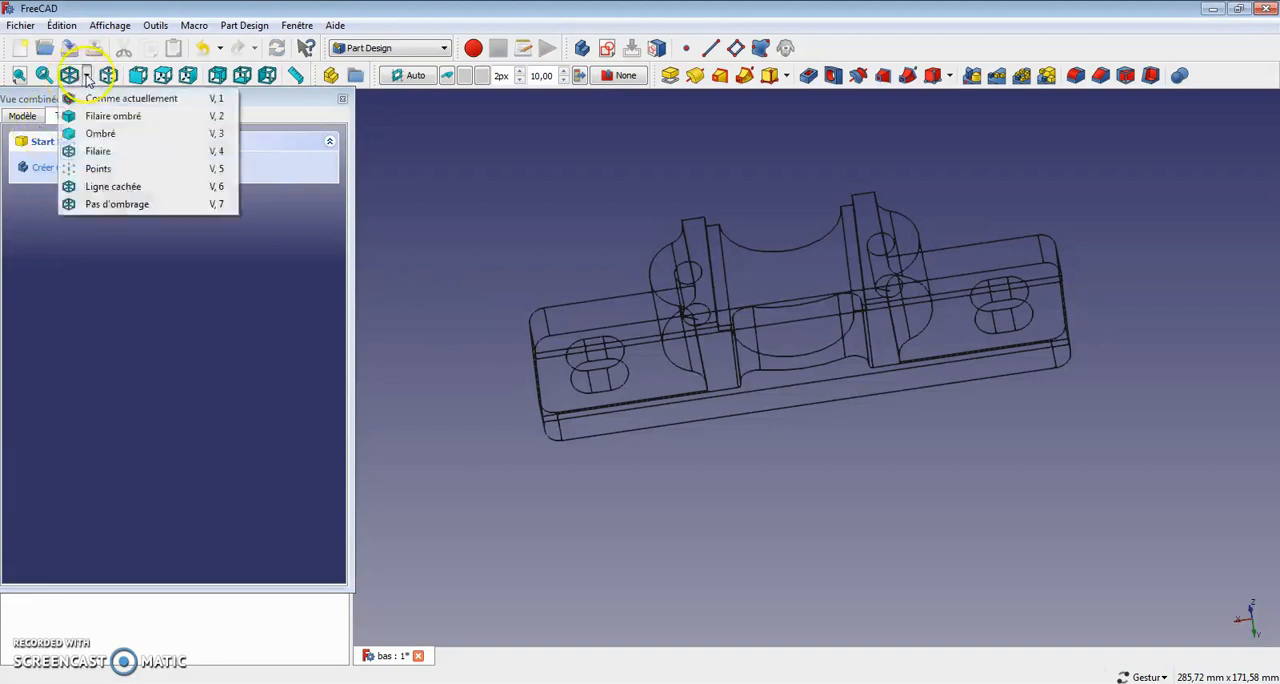
click(93, 115)
drag(578, 308, 855, 537)
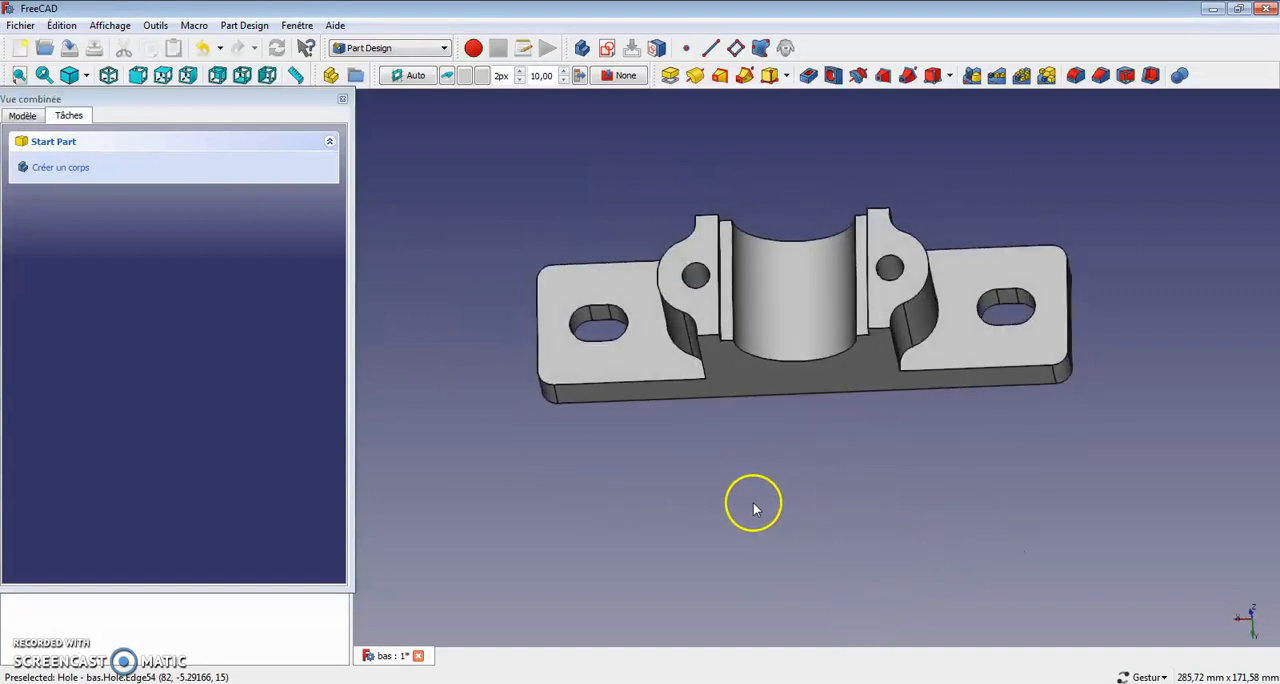
drag(910, 500, 1012, 476)
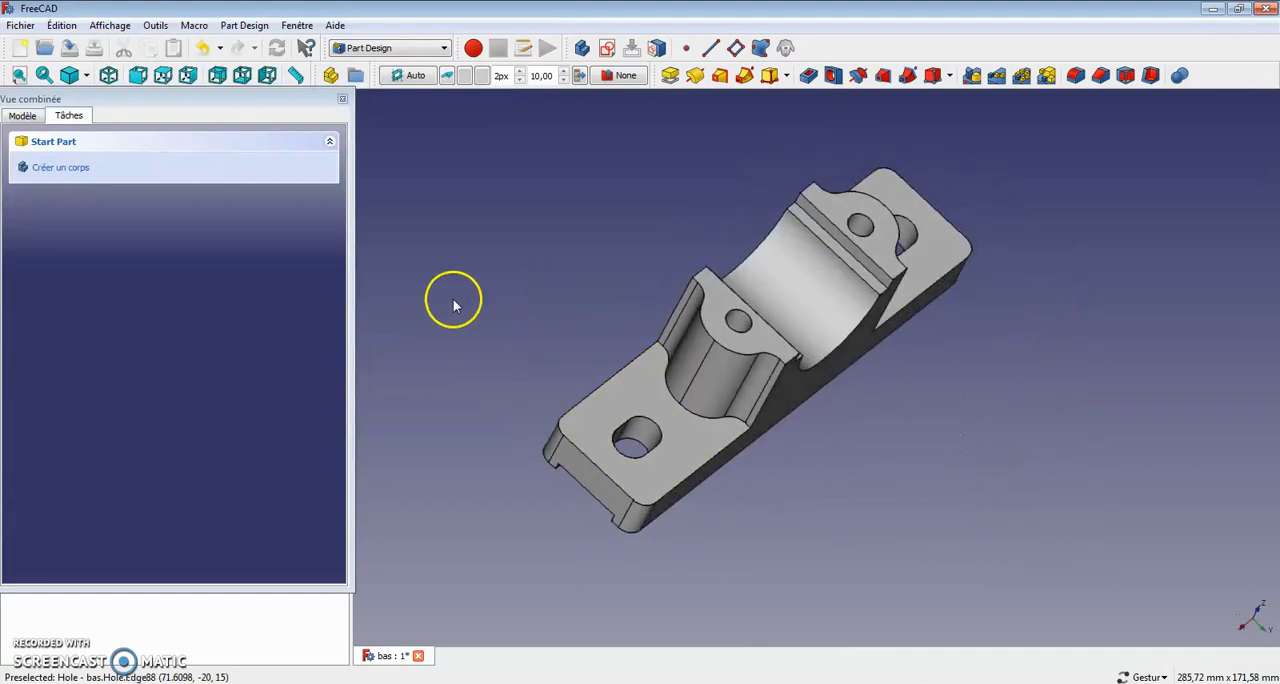
drag(505, 281, 420, 249)
drag(1040, 451, 994, 506)
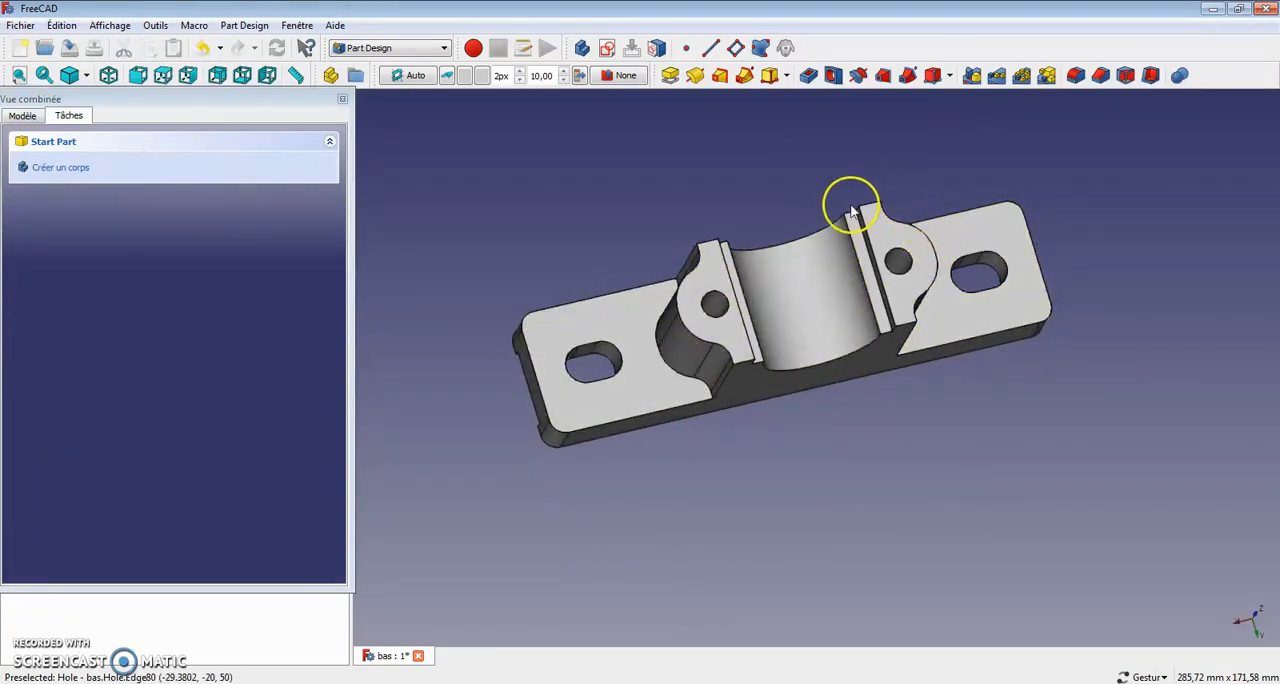
drag(983, 491, 860, 451)
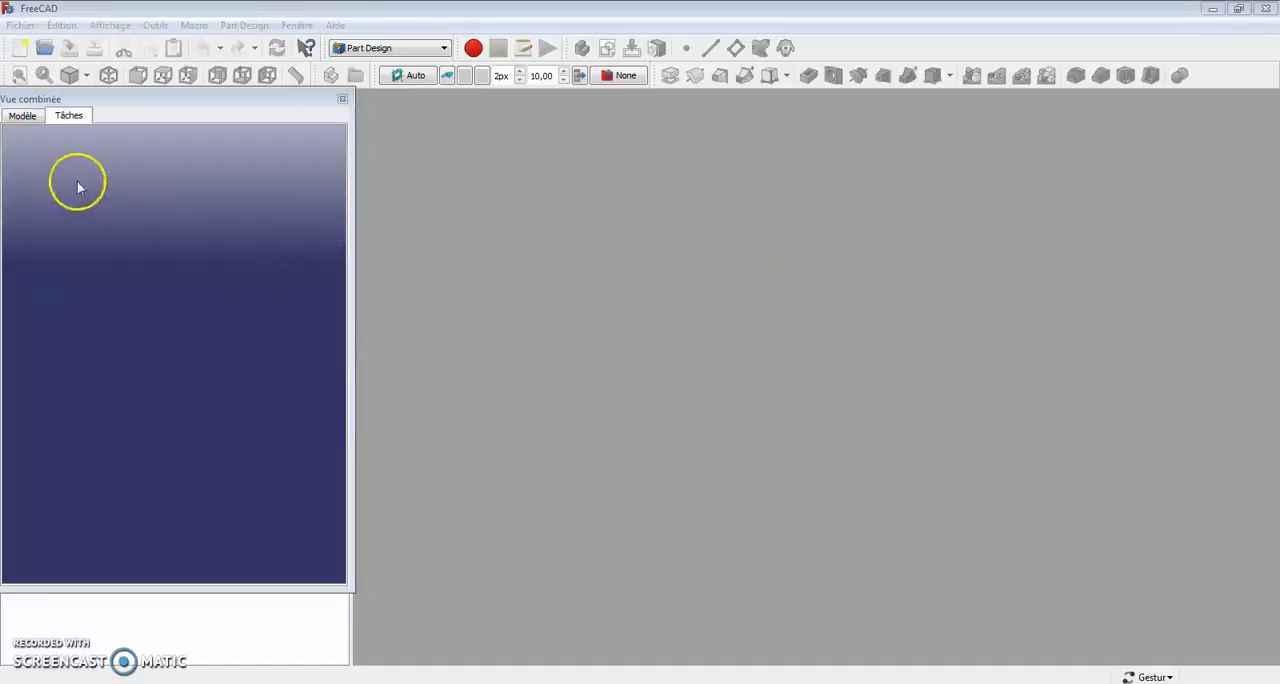
Step: Create a new document and switch to the Assembly 2 workbench
click(23, 117)
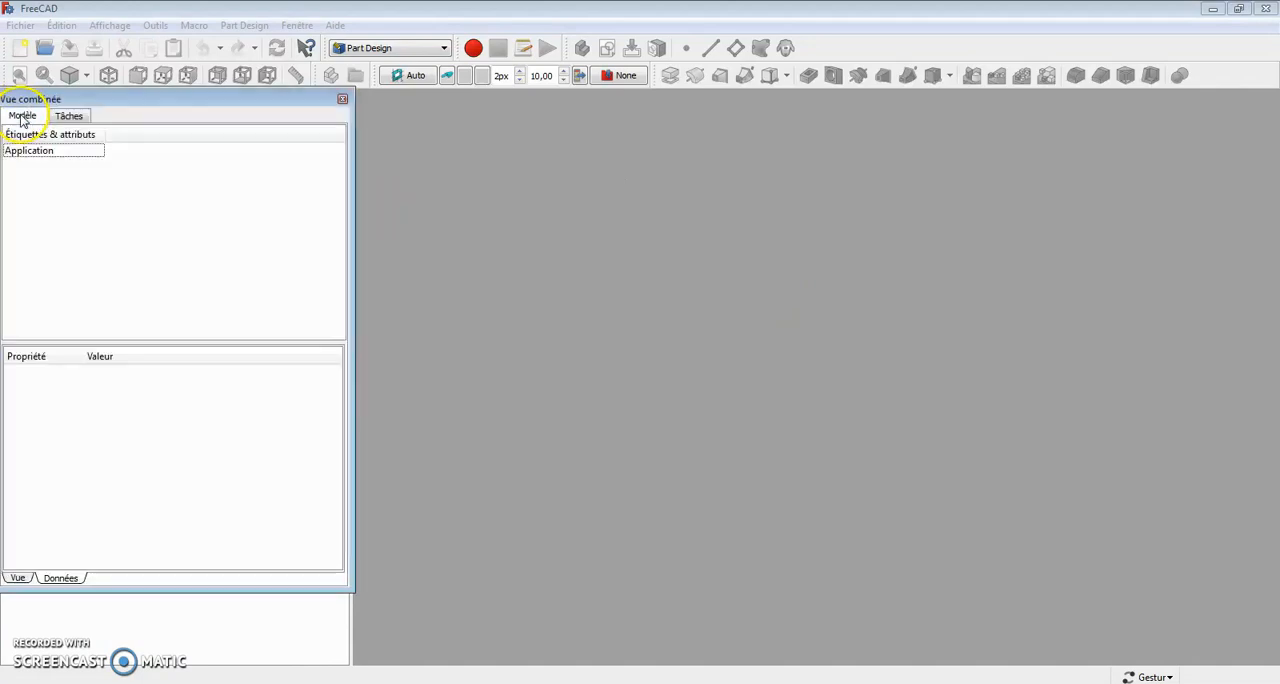
click(20, 48)
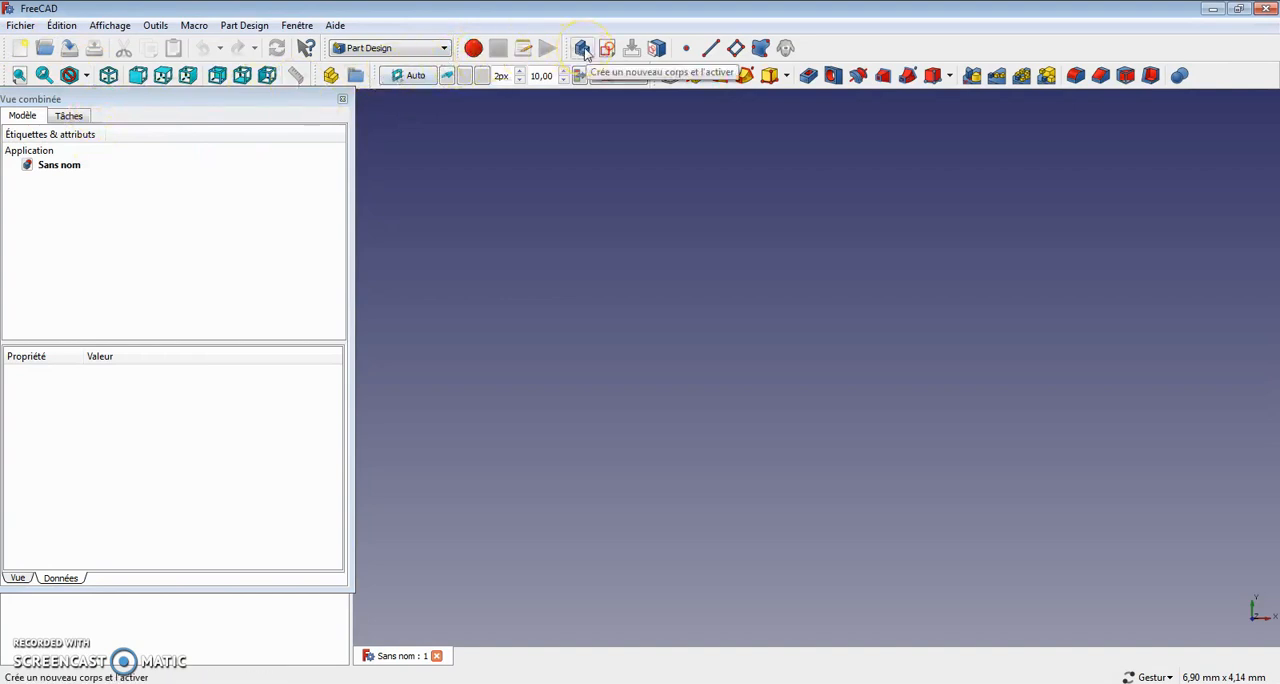
click(444, 48)
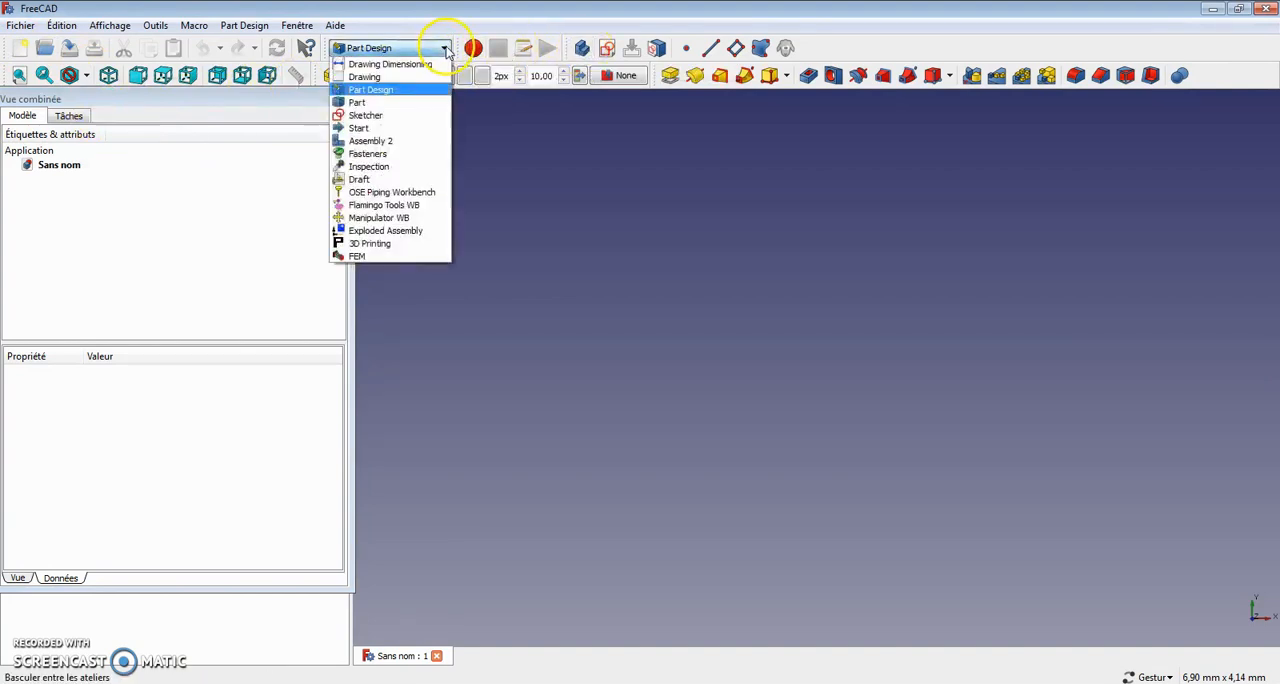
click(402, 141)
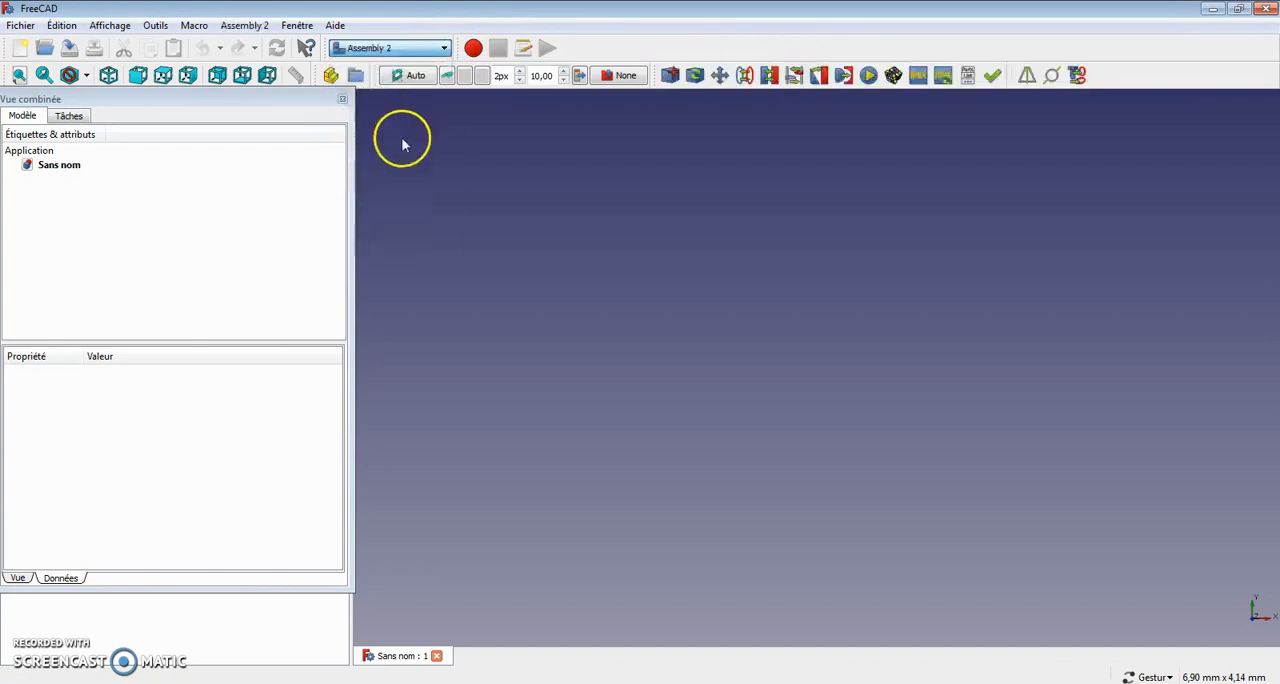
Step: Import the part bas.FCStd into the assembly from the exercice palier folder
click(670, 76)
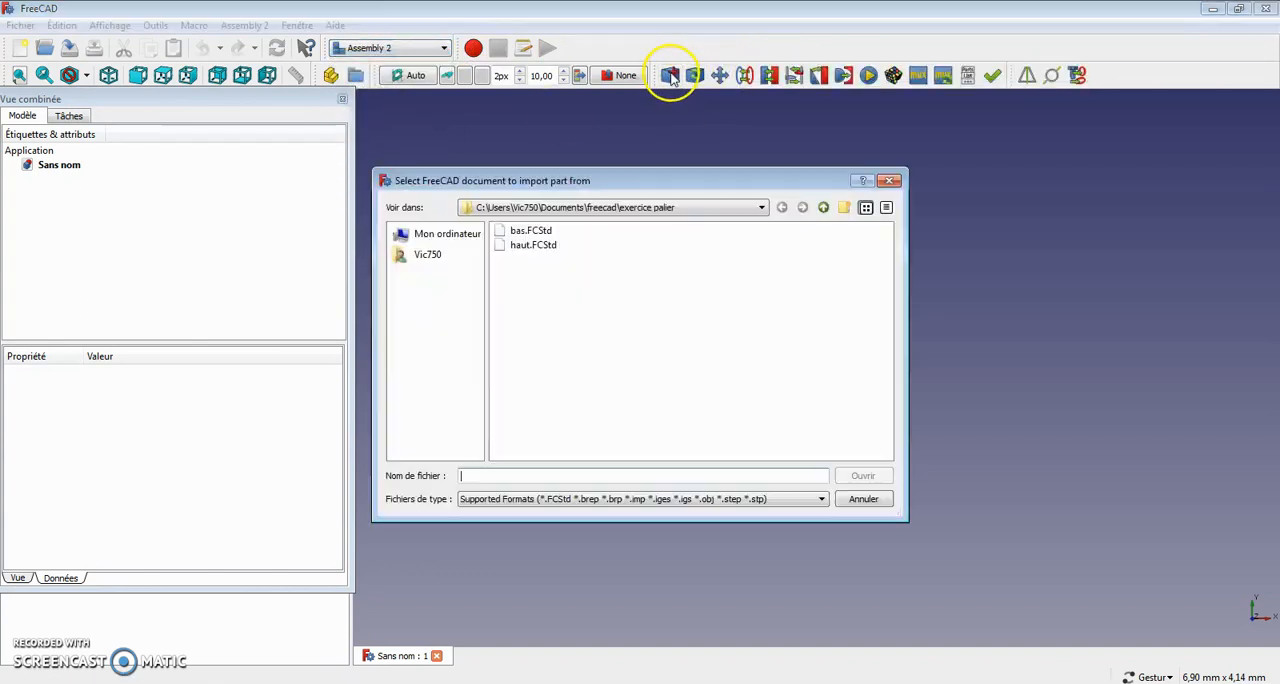
click(531, 231)
click(873, 481)
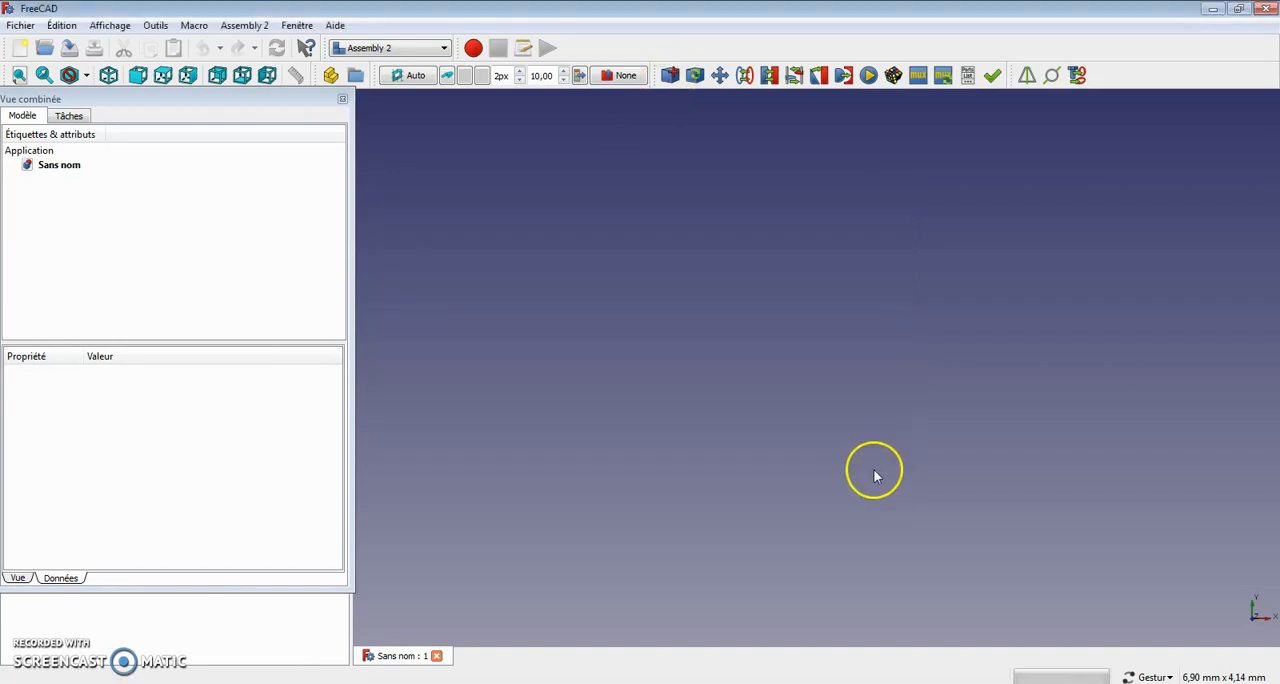
drag(789, 482, 983, 371)
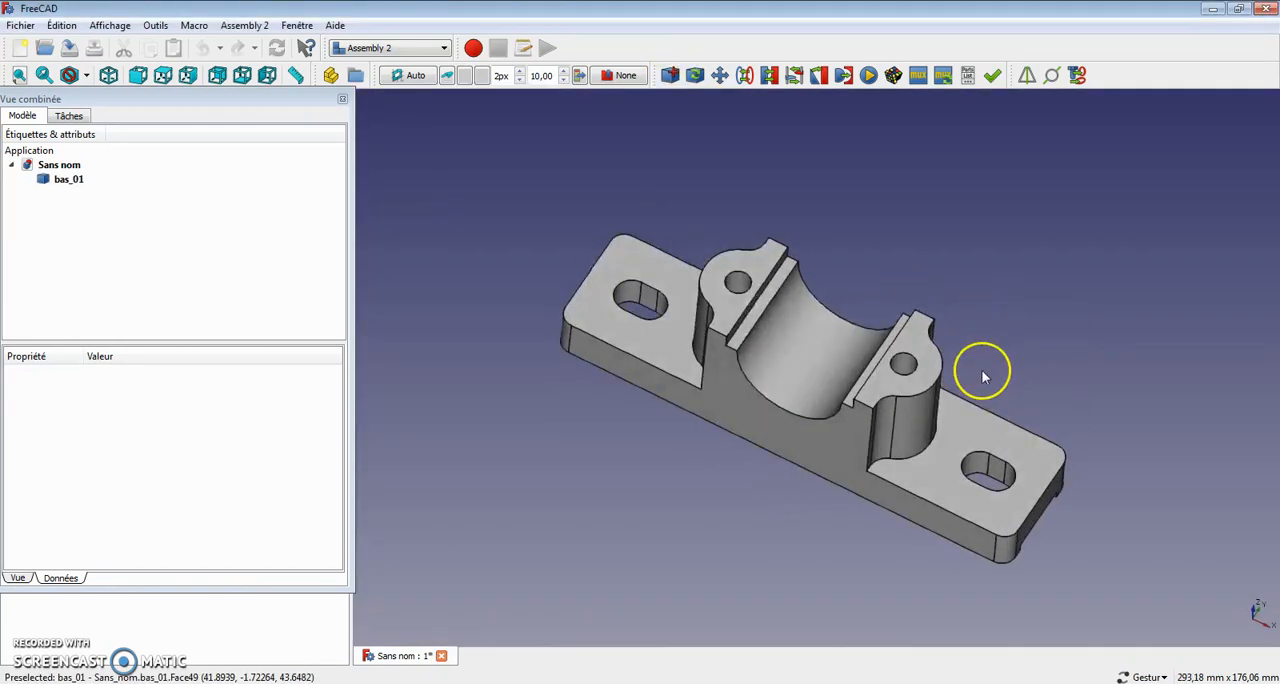
Step: Import the part haut.FCStd into the assembly and place it beside and above the base
click(669, 75)
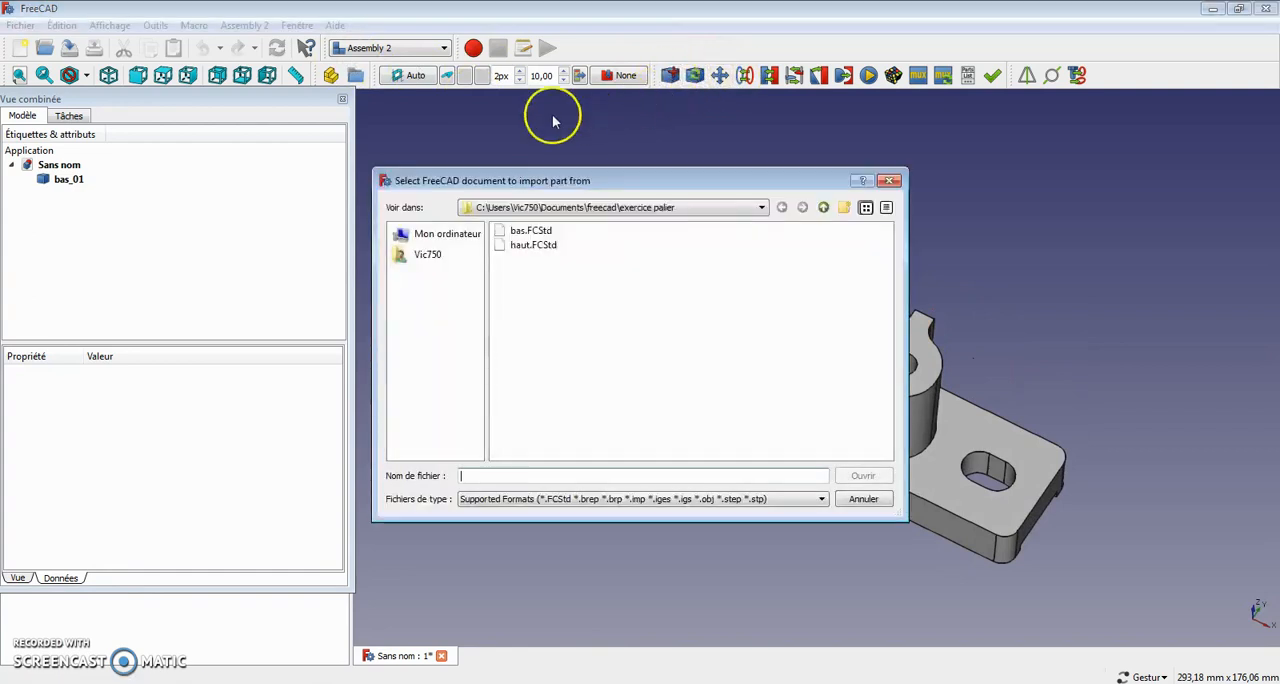
click(530, 245)
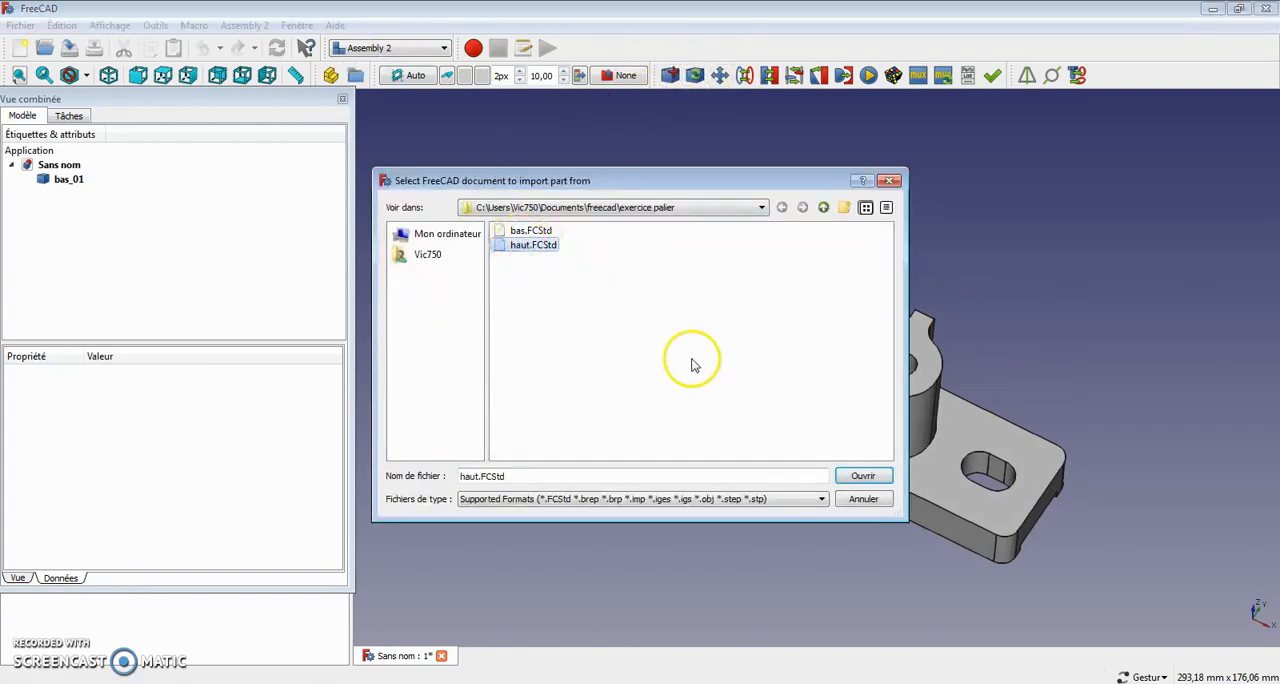
click(862, 477)
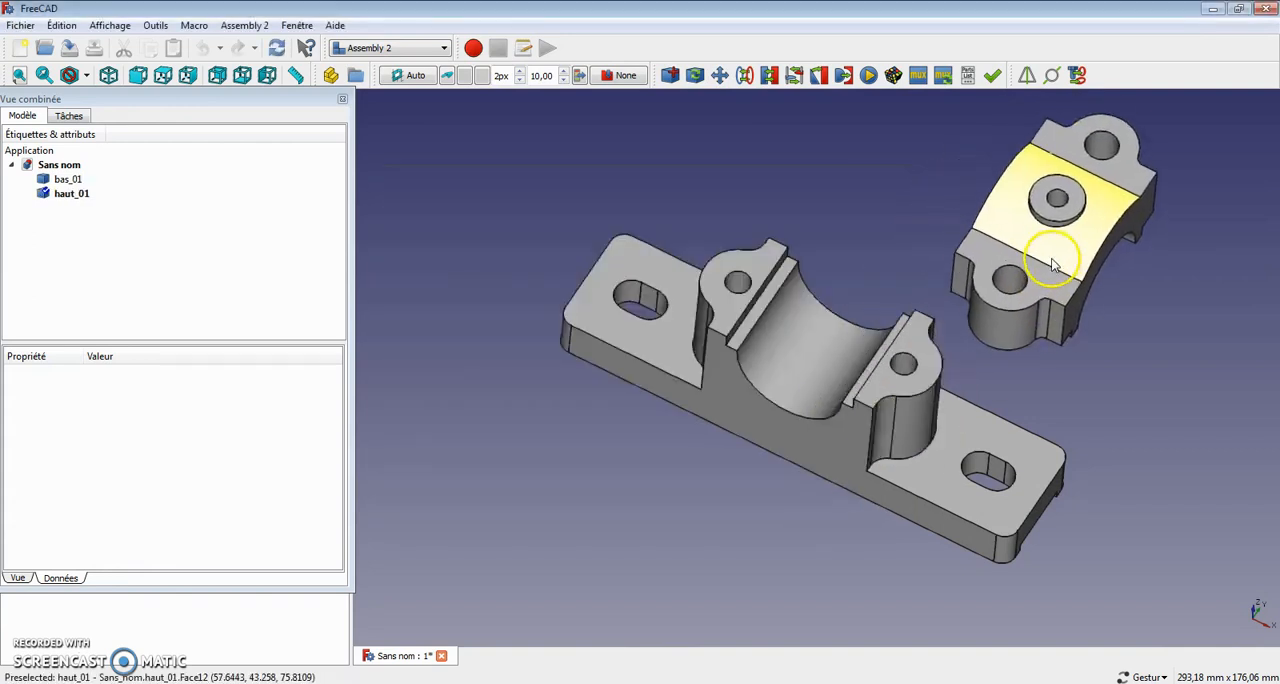
click(1054, 270)
Step: Add a plane constraint between the flat end face of the bearing cap and the large front face of the base
mouse_move(854, 380)
mouse_down()
mouse_move(586, 260)
mouse_move(838, 370)
mouse_up()
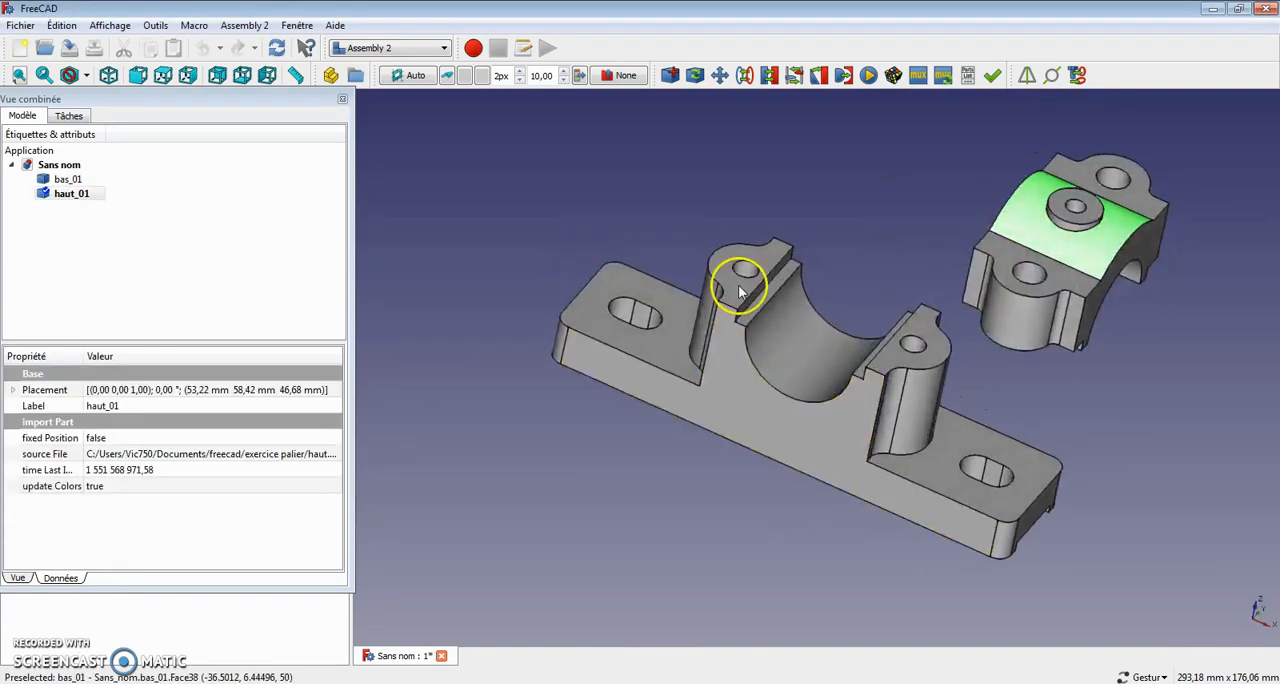
drag(748, 250, 636, 133)
click(636, 133)
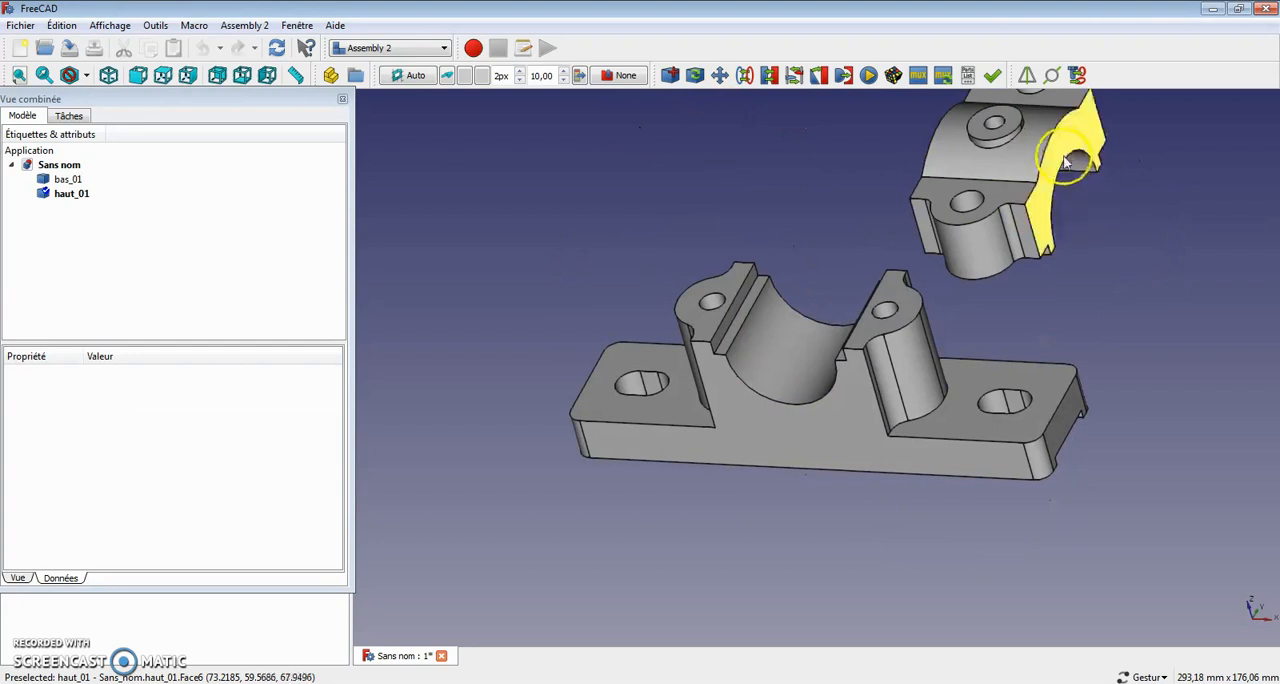
click(1065, 155)
click(848, 410)
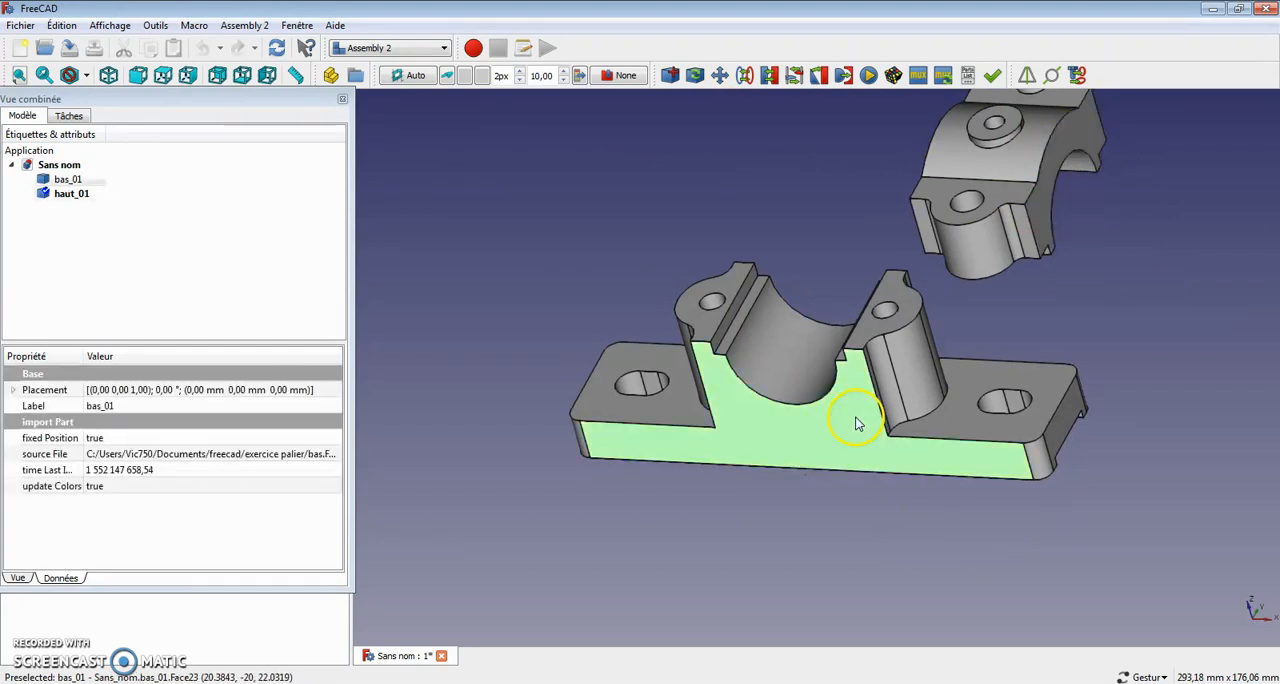
click(1068, 165)
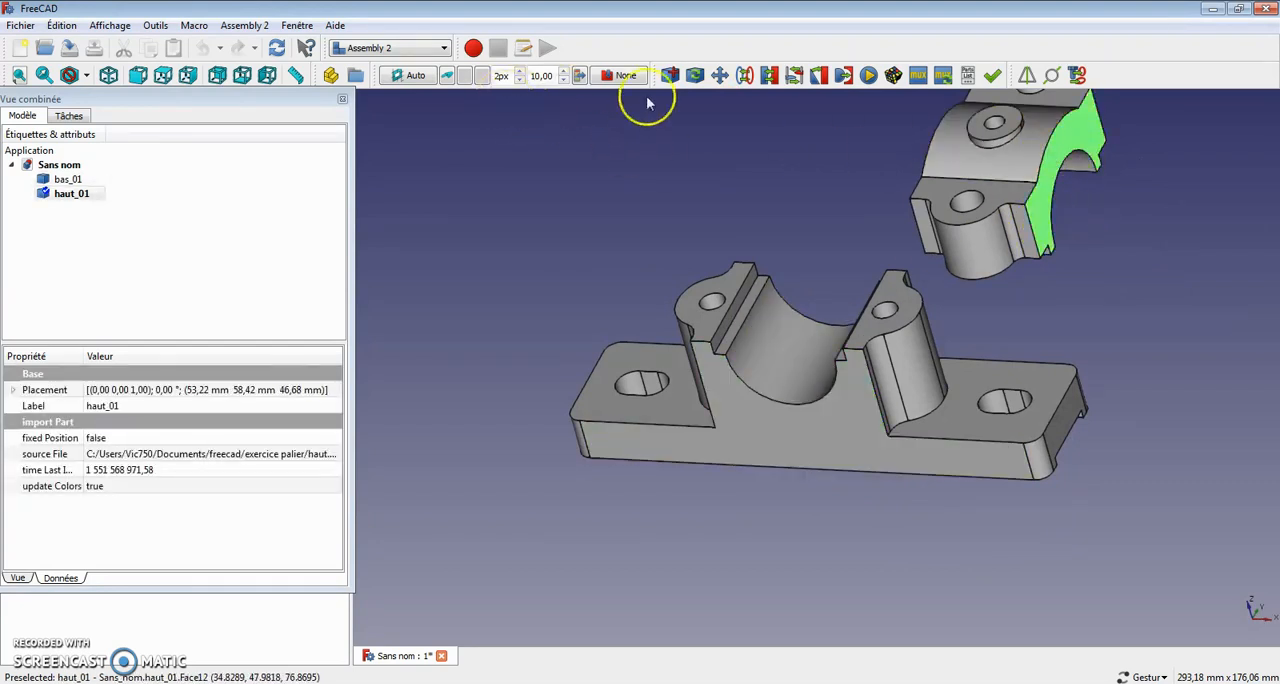
ctrl+click(853, 420)
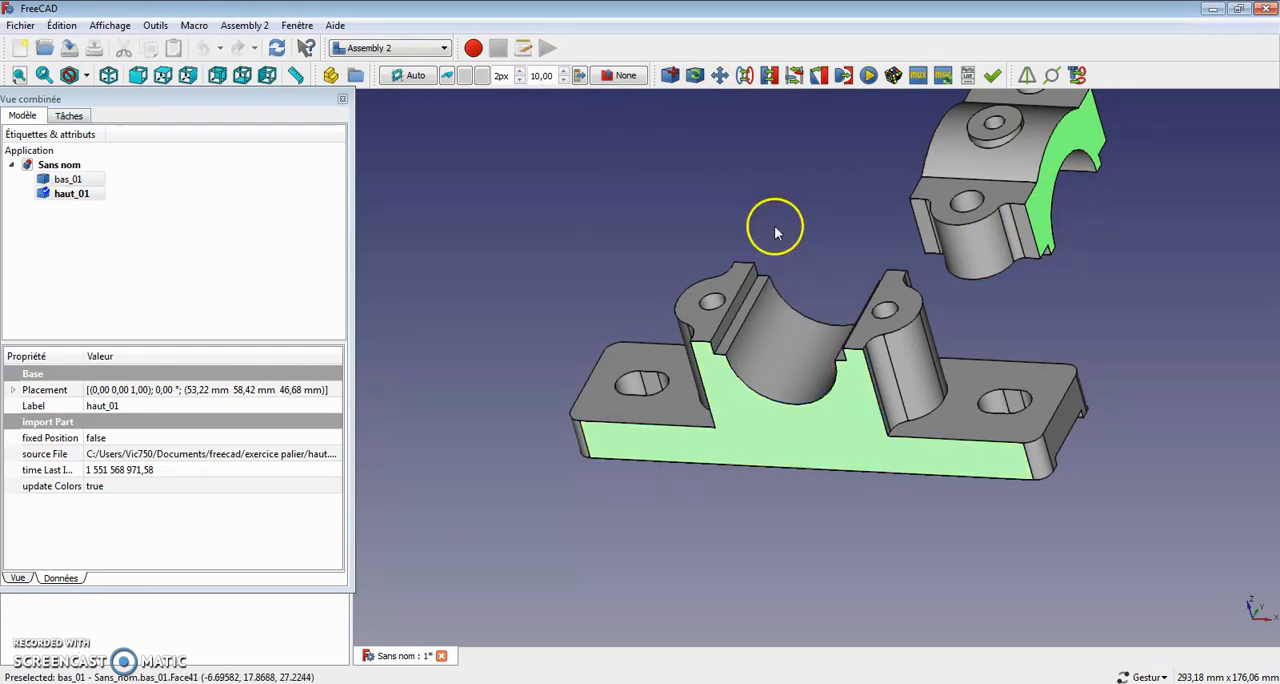
click(769, 75)
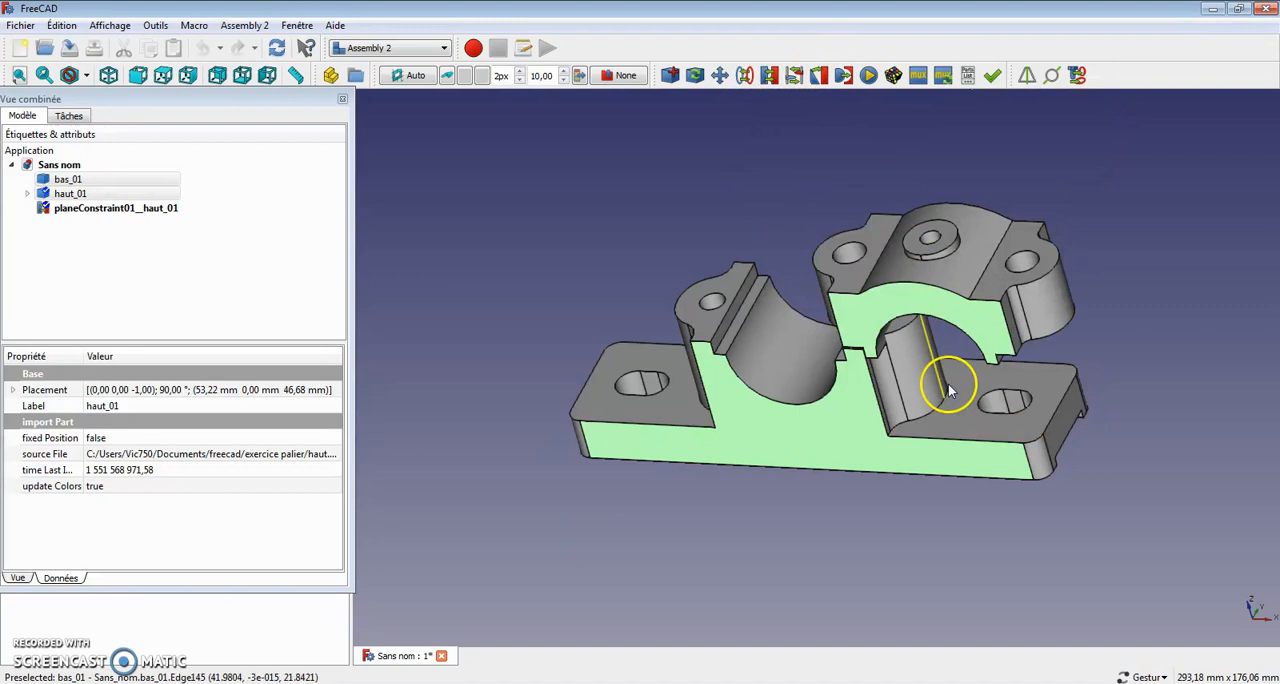
Step: Add a circular edge constraint between the underside edge of a cap bolt hole and the top edge of the base's matching threaded hole
drag(857, 351, 986, 257)
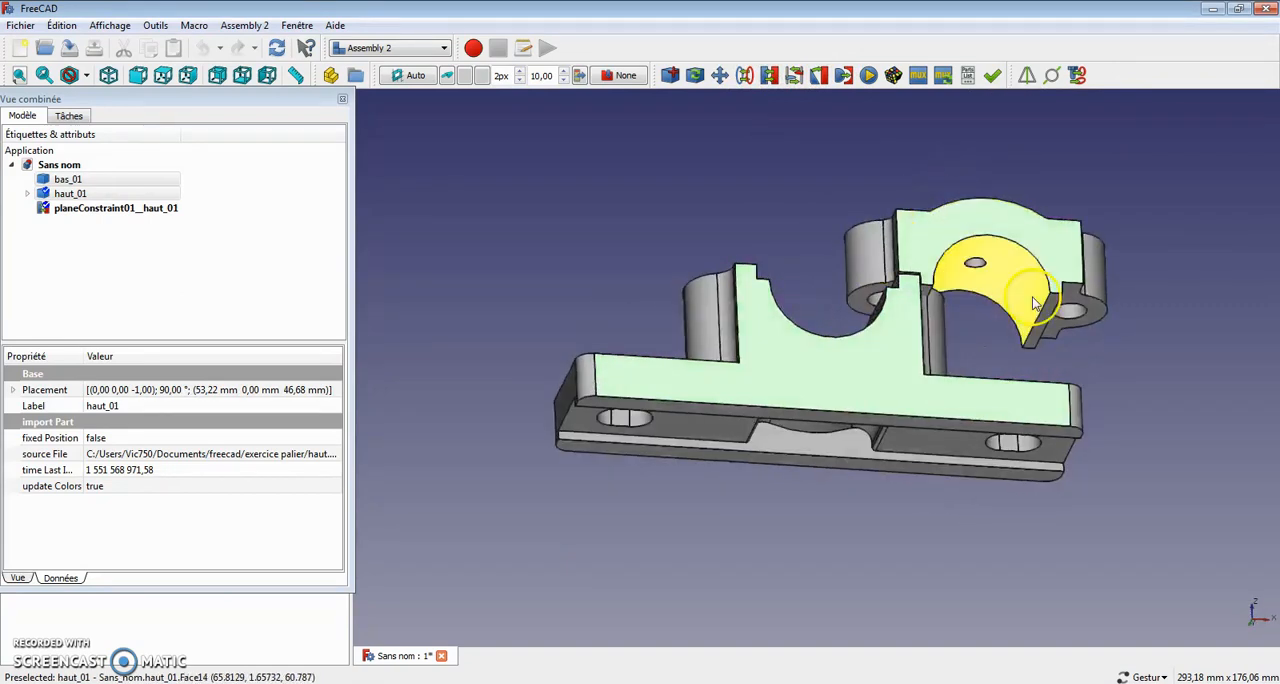
click(1137, 335)
mouse_move(1117, 162)
mouse_down()
mouse_move(971, 251)
mouse_move(891, 457)
mouse_move(1111, 146)
mouse_move(1096, 141)
mouse_move(1114, 148)
mouse_up()
click(1135, 174)
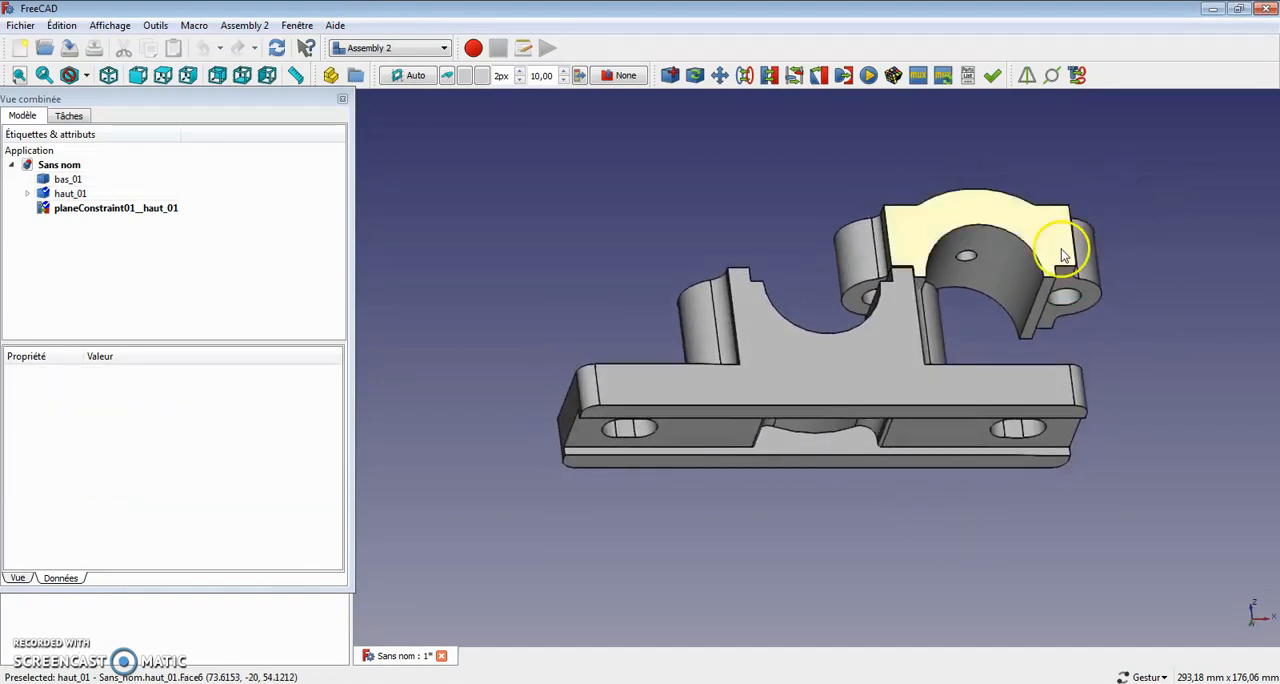
click(866, 296)
drag(849, 271, 814, 334)
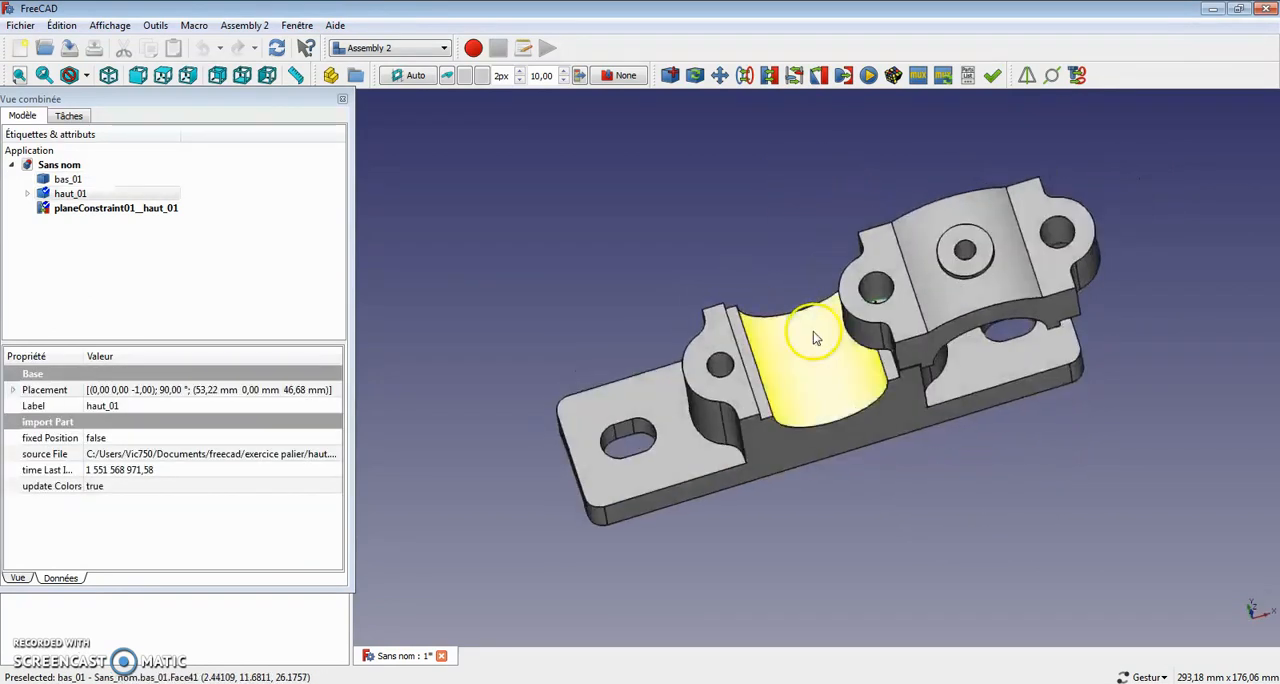
ctrl+click(713, 366)
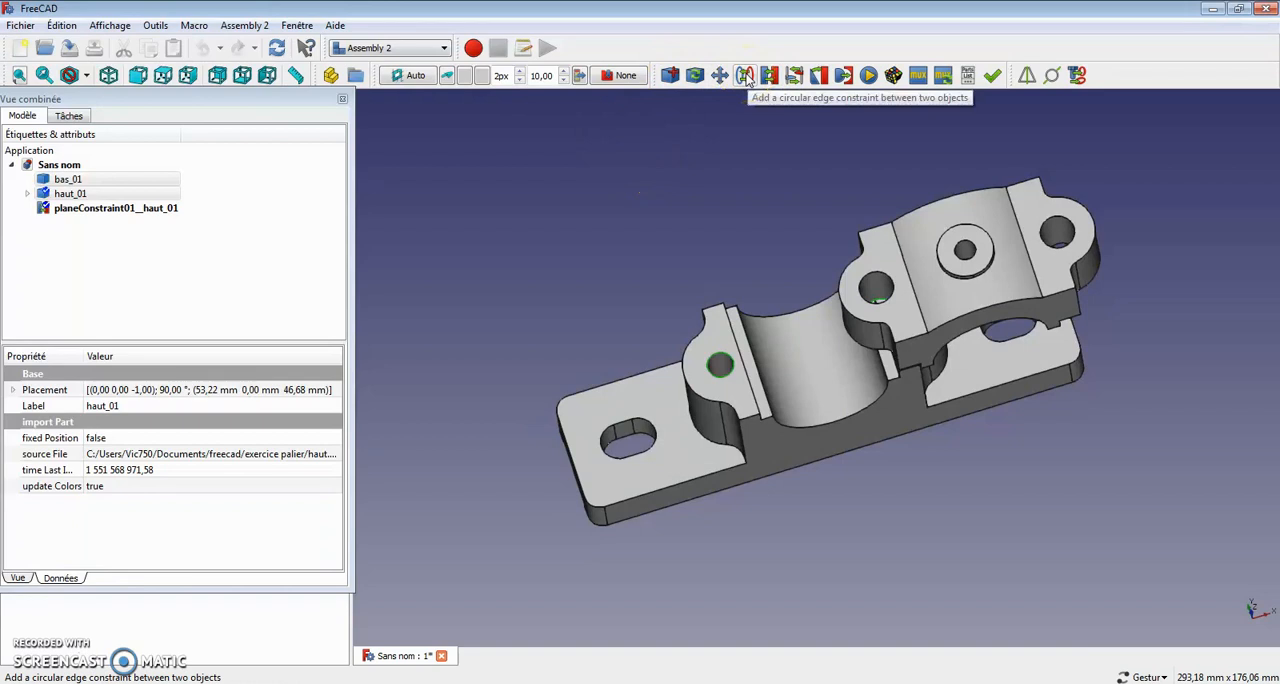
click(745, 76)
Step: Switch to the Fasteners workbench and add an ISO 7089 washer with nothing selected on the bearing
drag(686, 286, 477, 165)
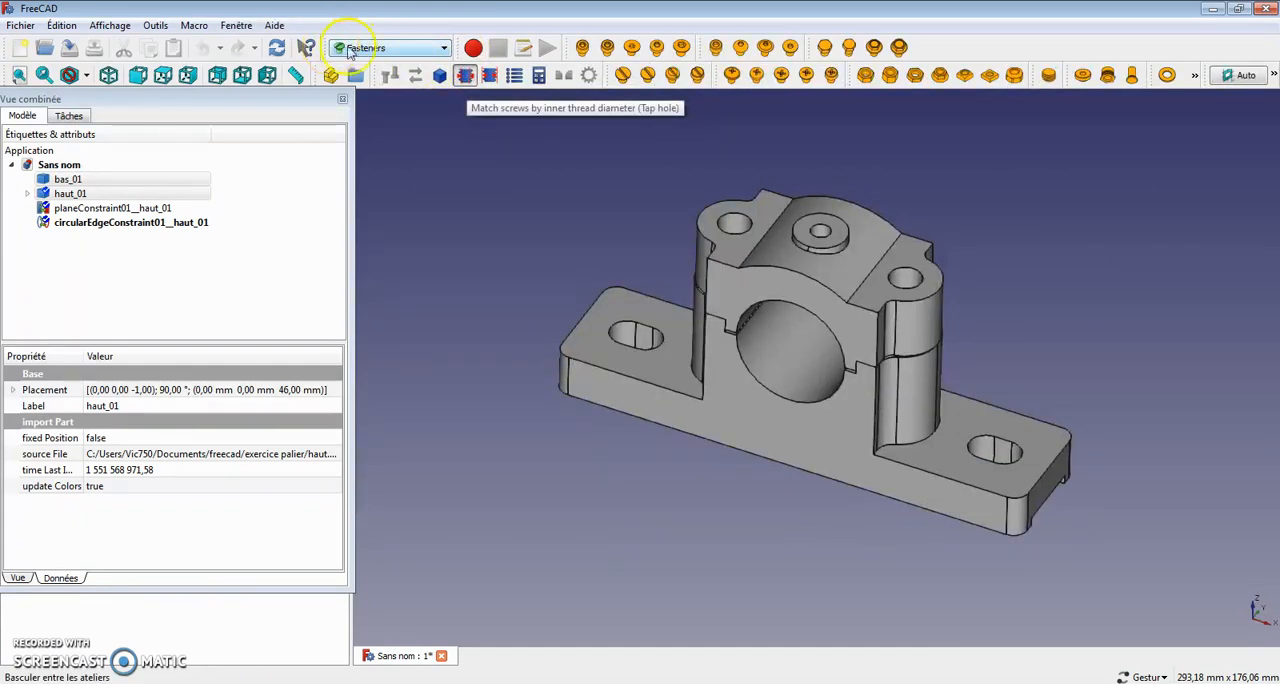
click(385, 50)
click(551, 200)
click(540, 200)
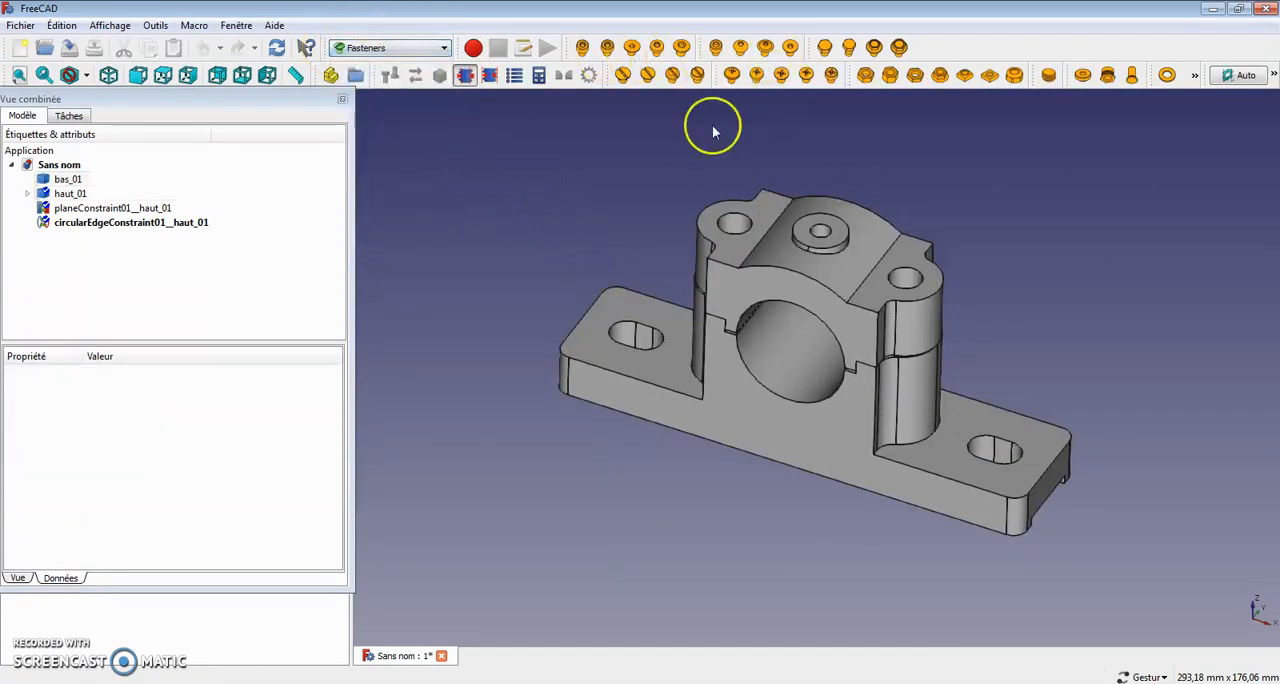
click(1168, 76)
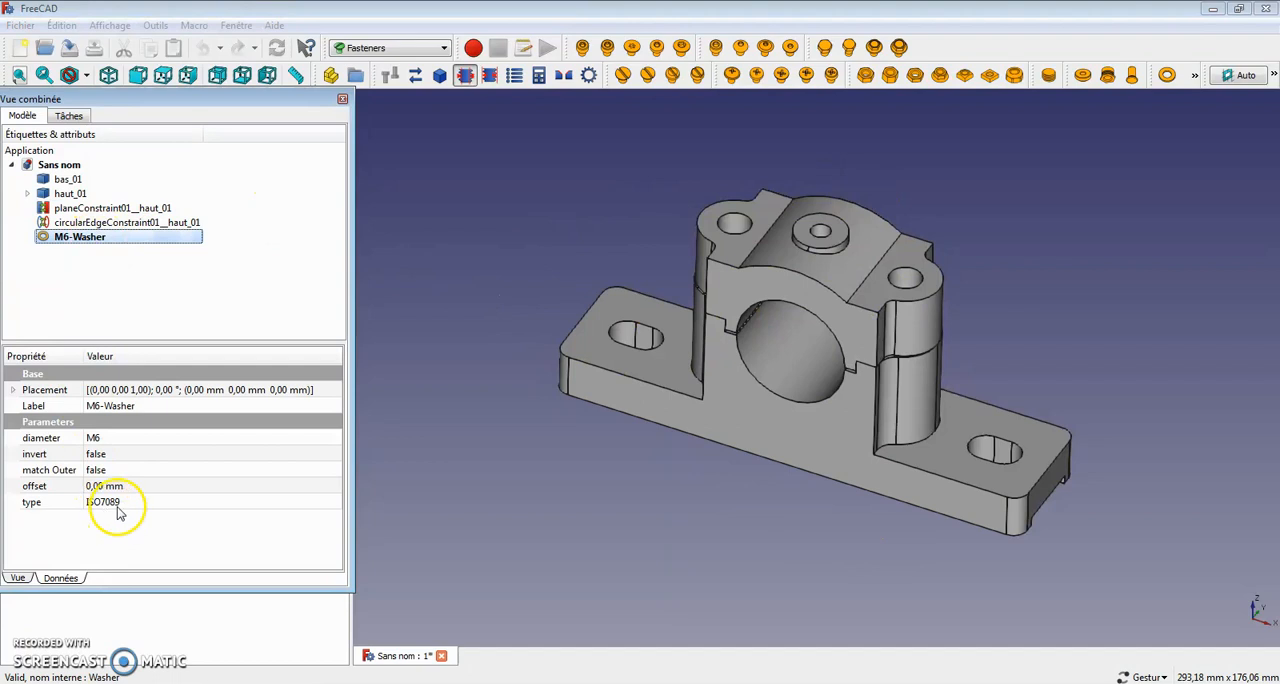
Step: Set the washer's diameter to M10
click(158, 463)
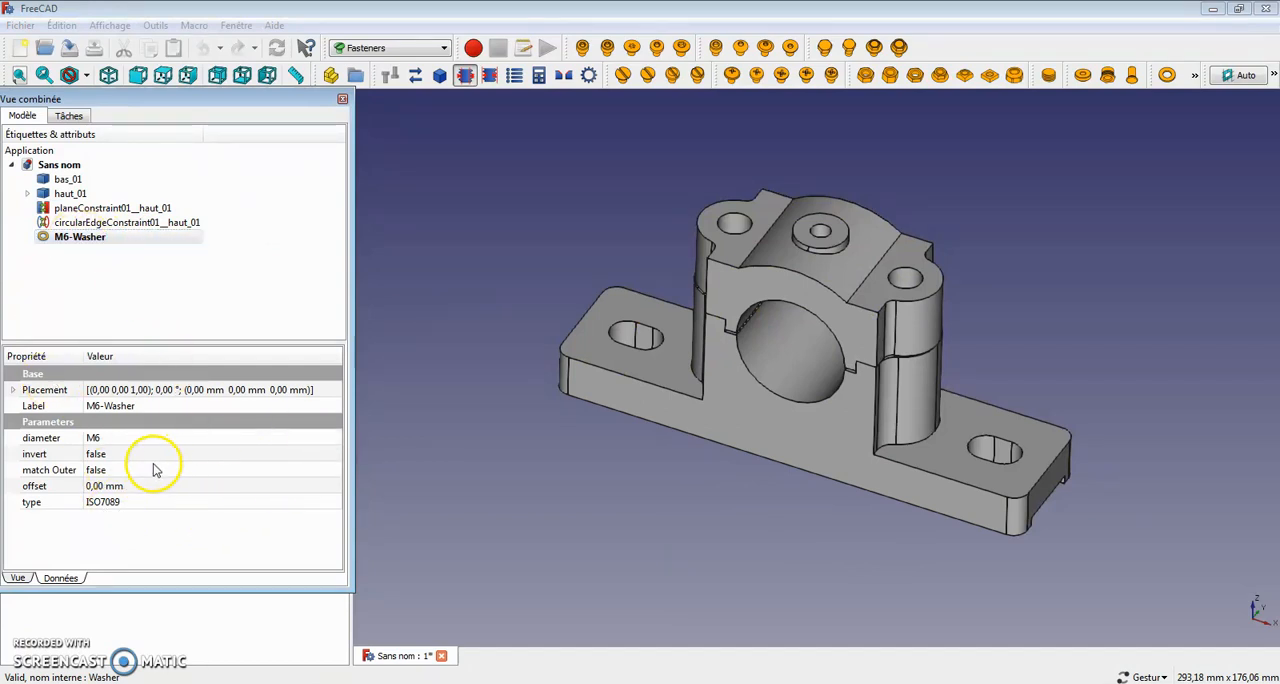
click(104, 440)
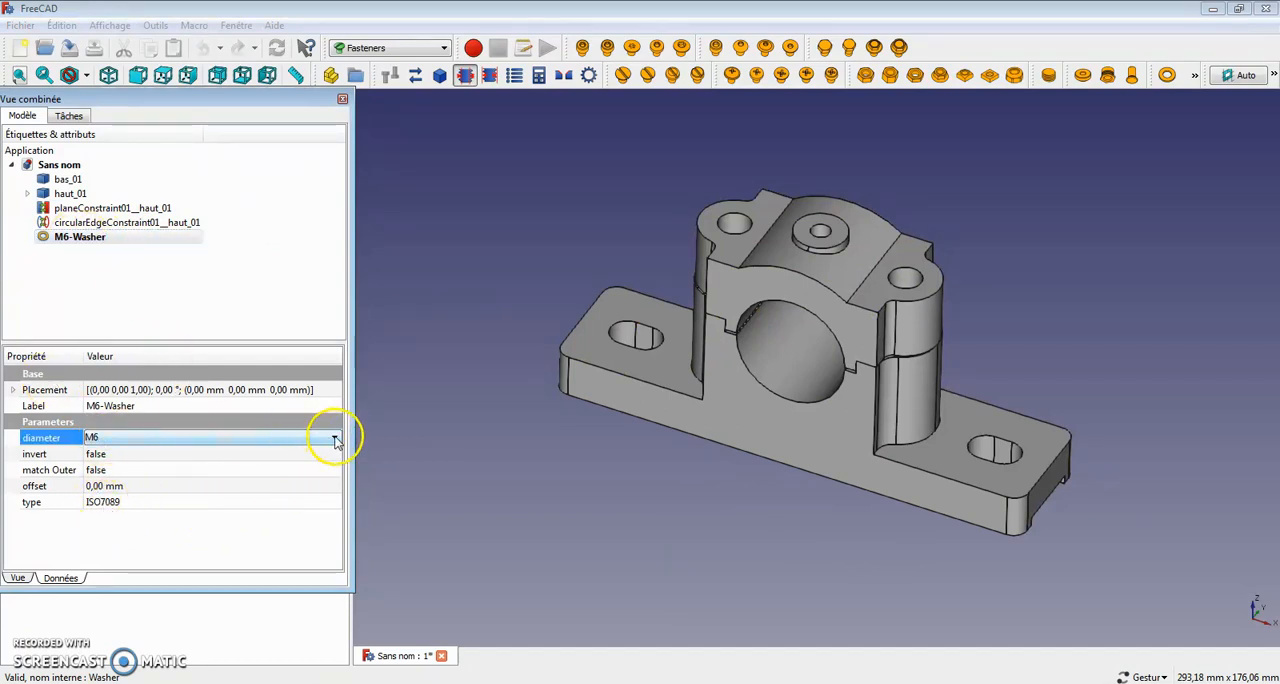
click(336, 441)
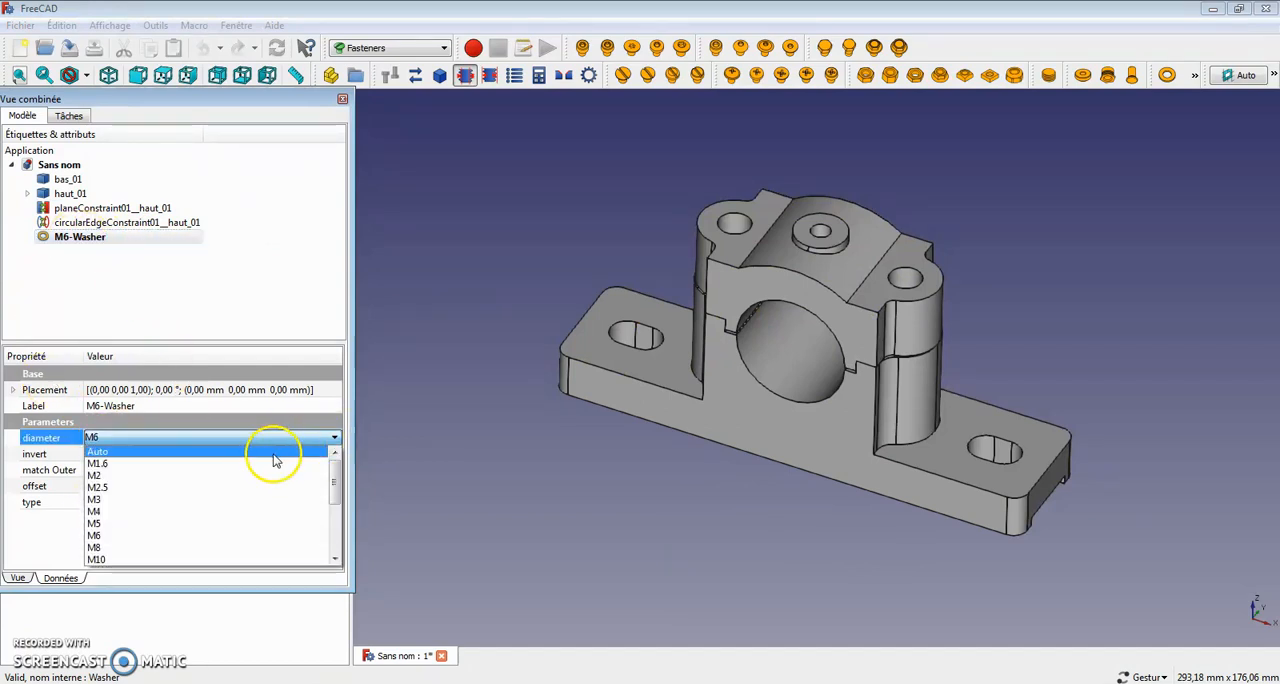
click(185, 560)
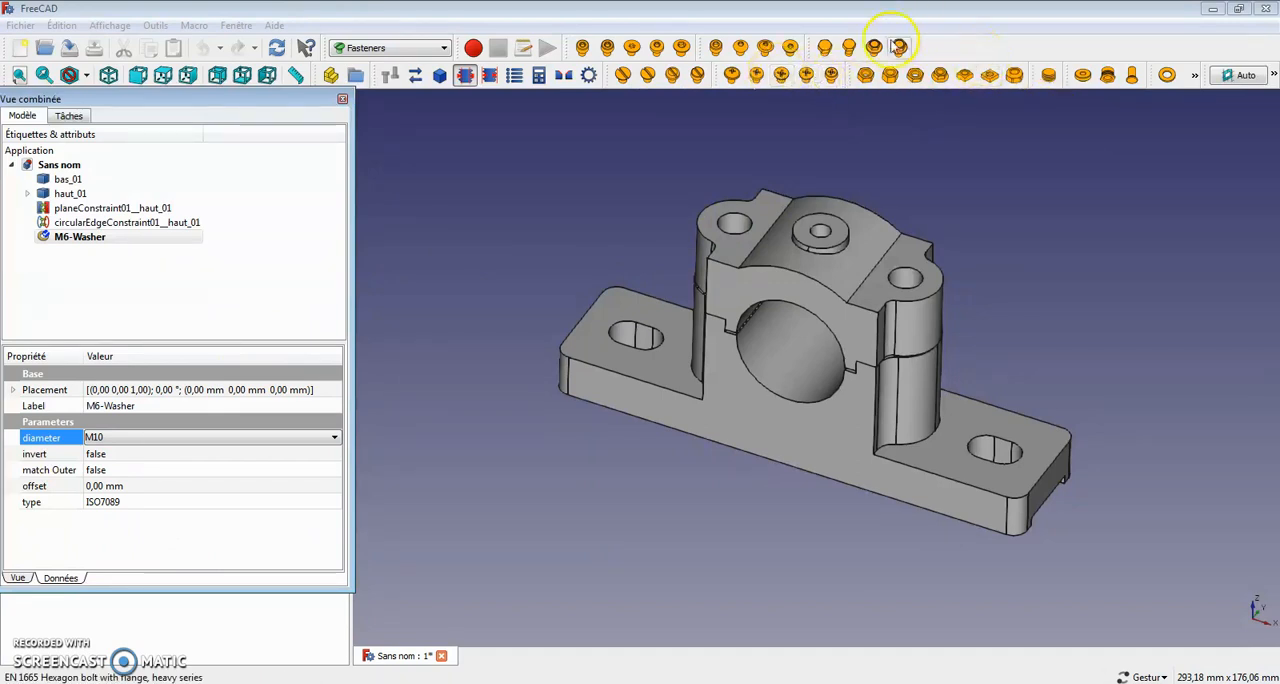
Step: Add an ISO 4017 hex head screw and set its diameter to M10
click(826, 48)
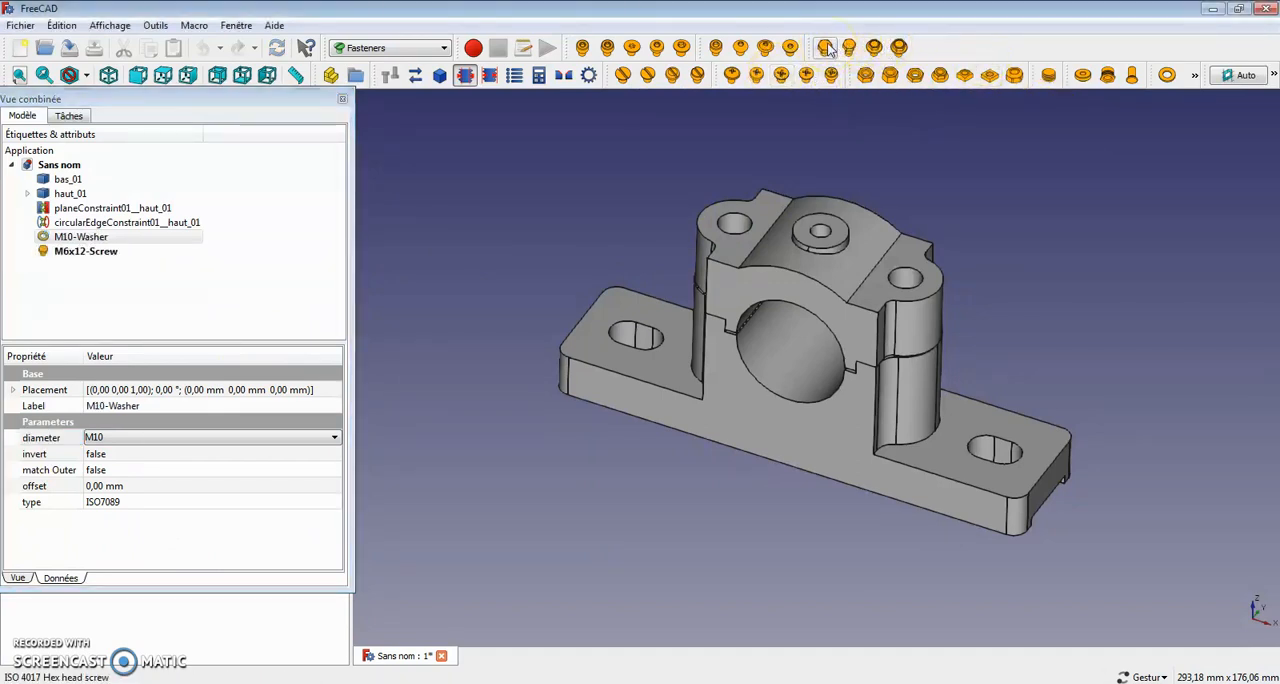
click(83, 252)
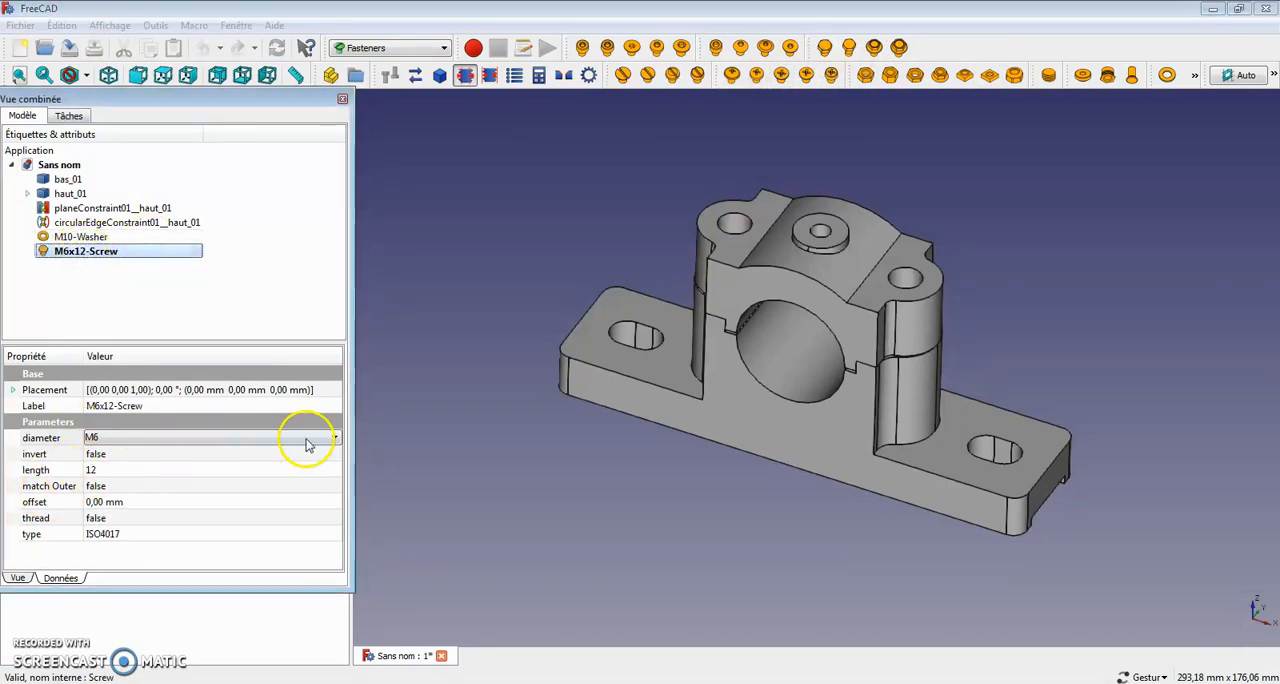
click(336, 437)
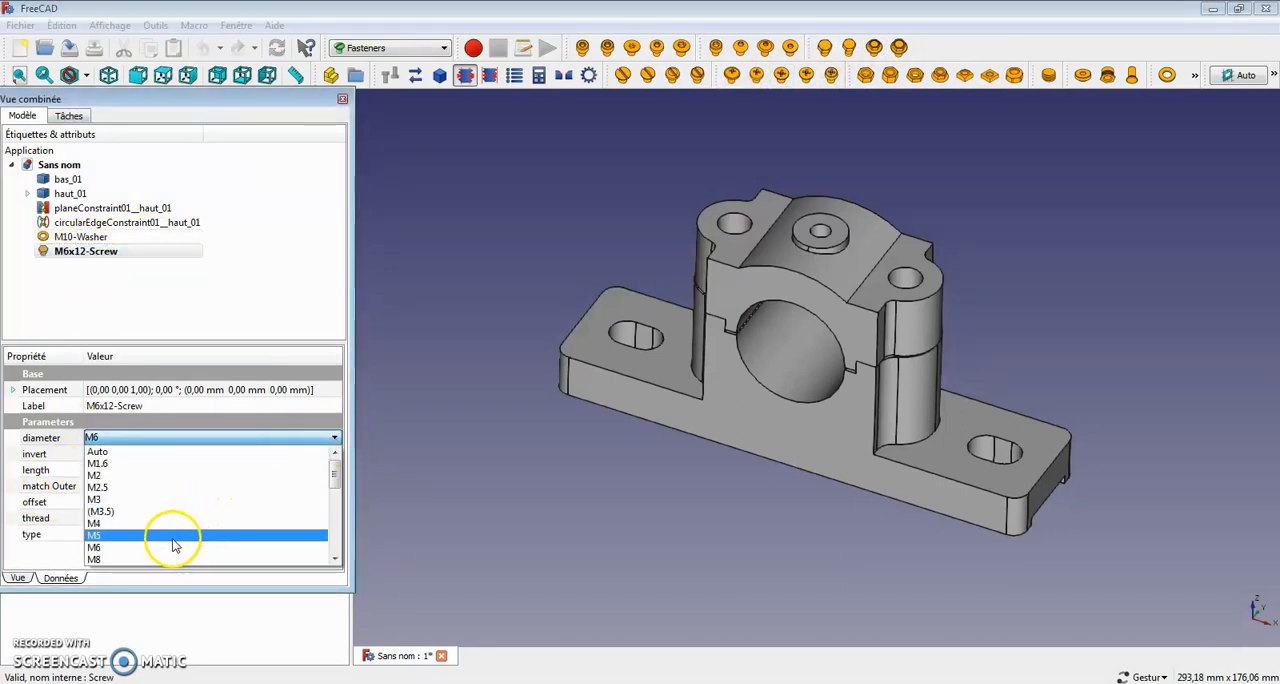
click(335, 559)
click(335, 559)
click(268, 549)
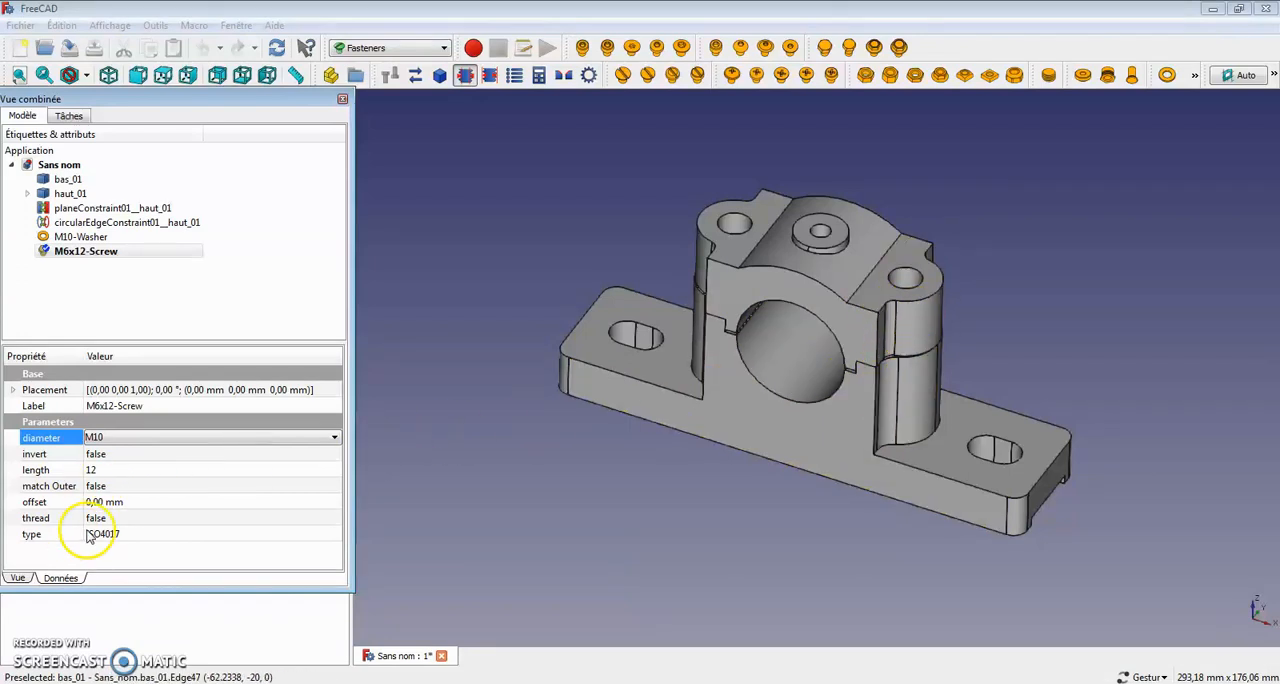
Step: Set the M10 screw's length to 60 and inspect it from below the base
click(246, 500)
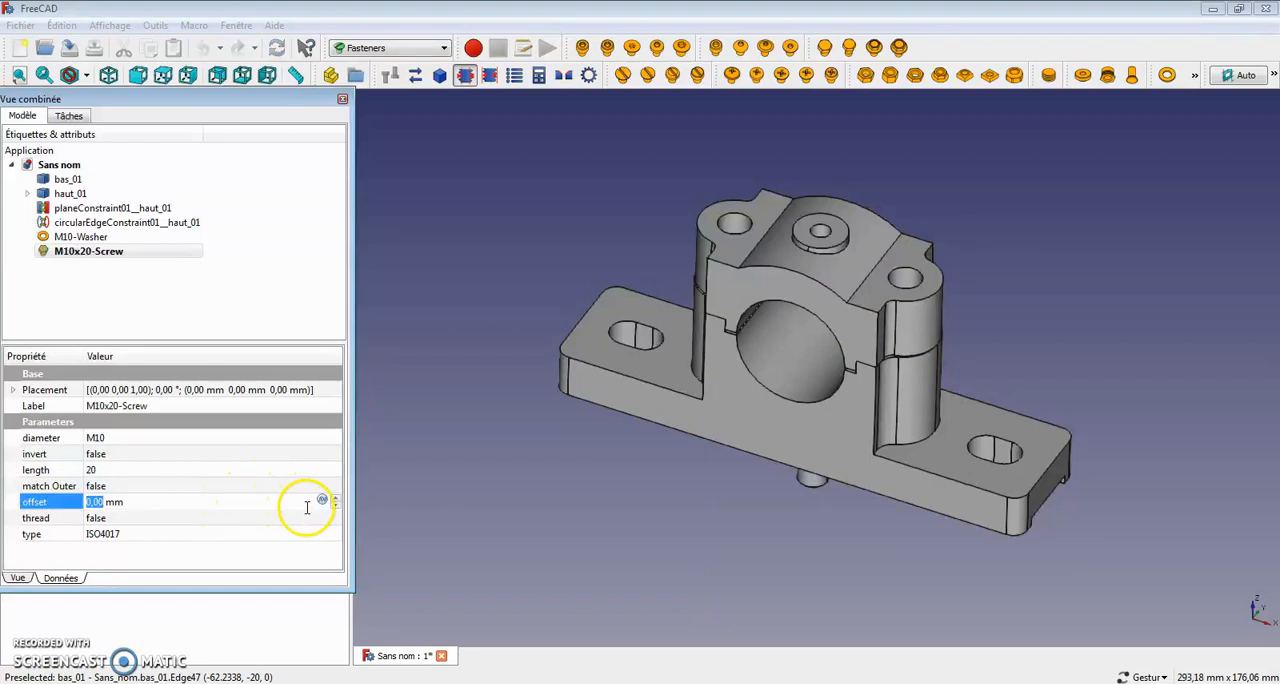
click(149, 470)
click(336, 471)
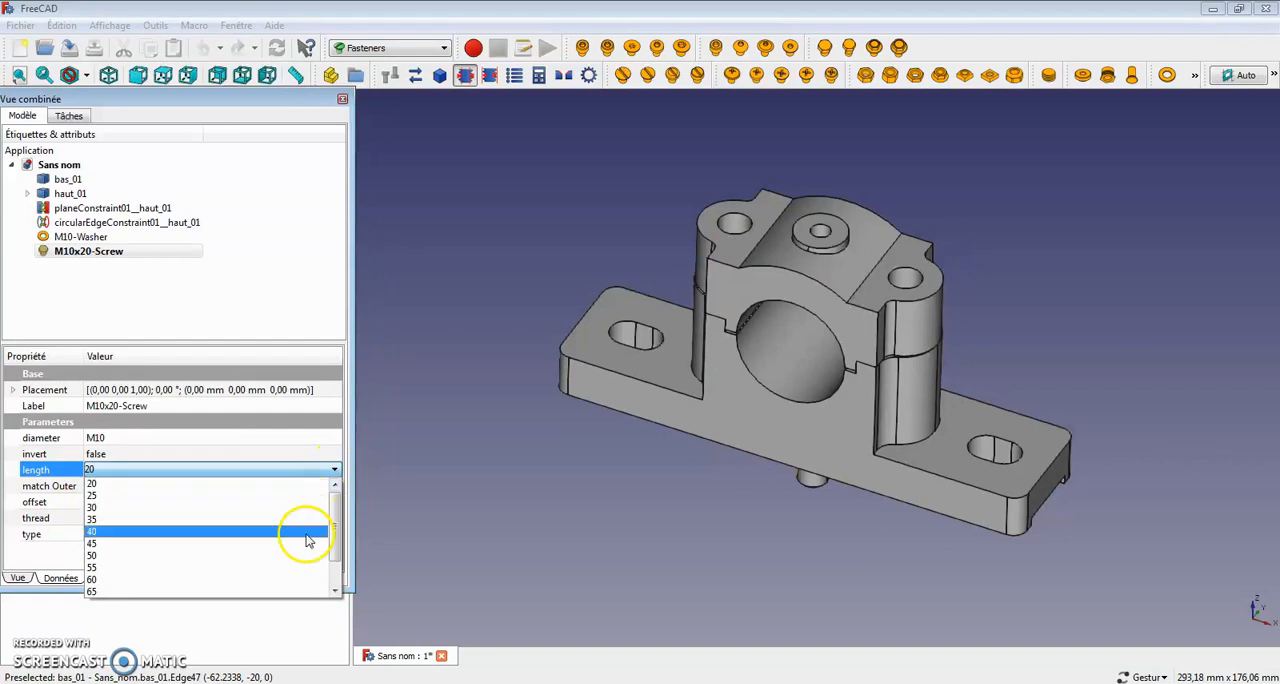
click(300, 580)
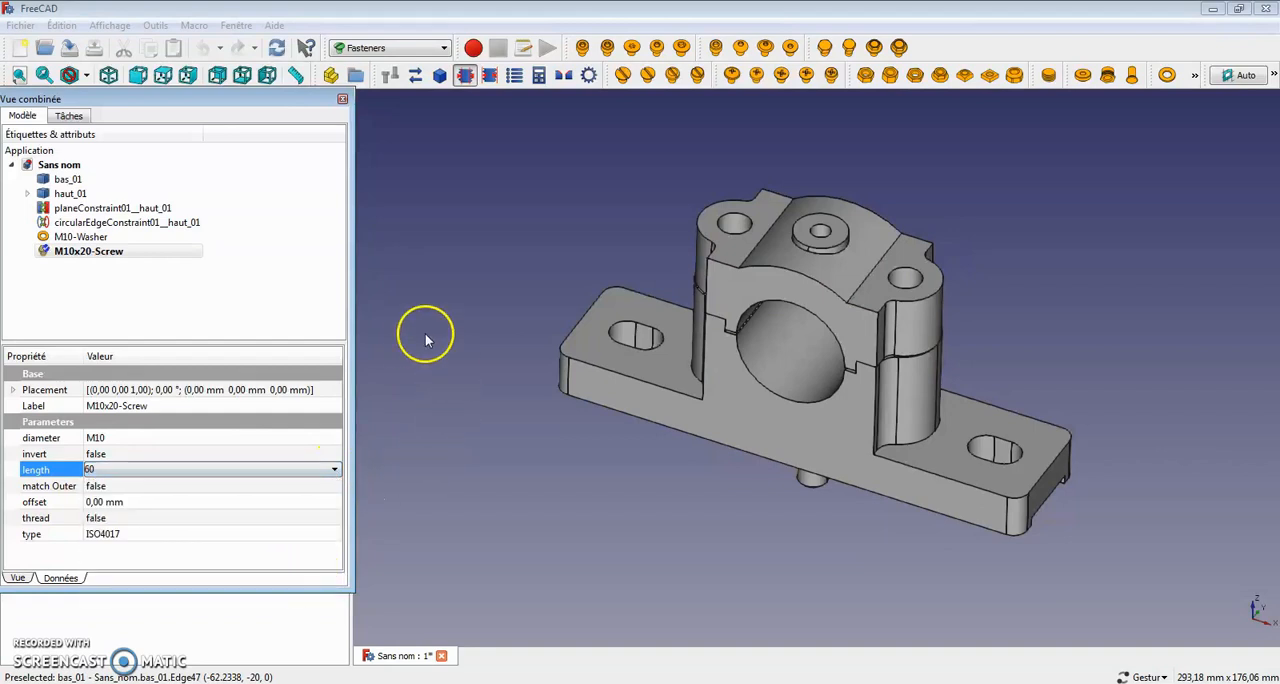
drag(597, 485, 690, 300)
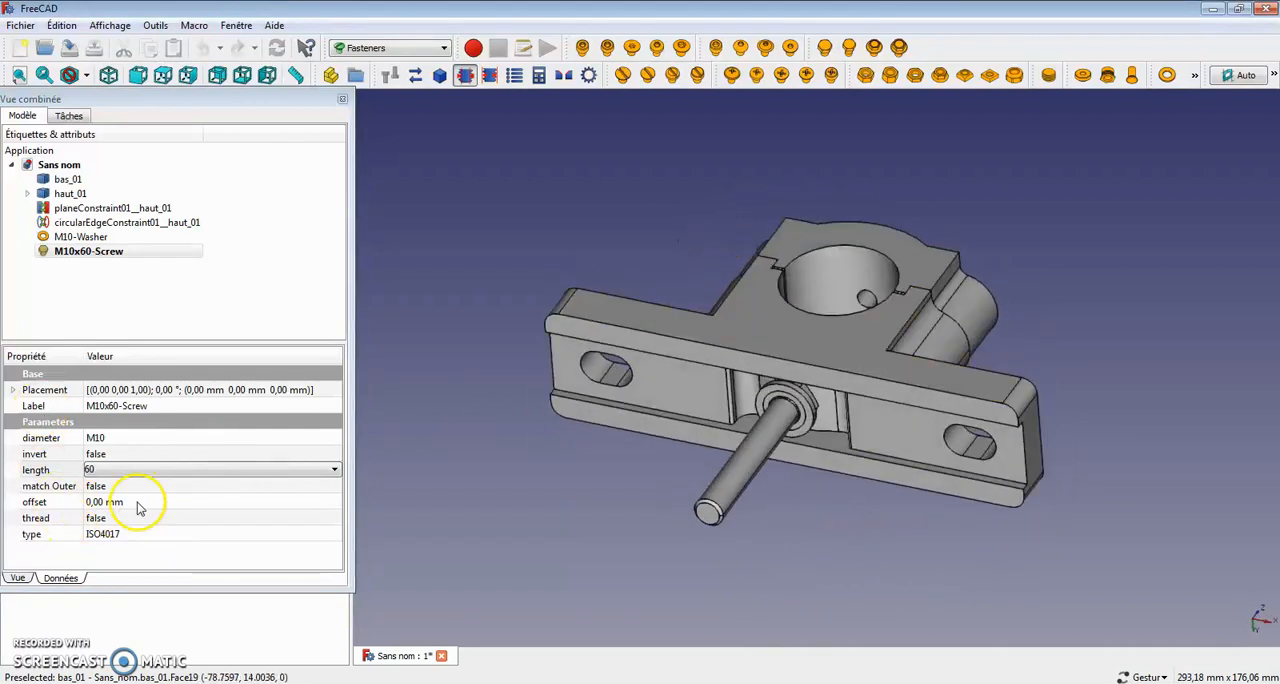
Step: Set the M10 hex screw's length to 40
click(336, 470)
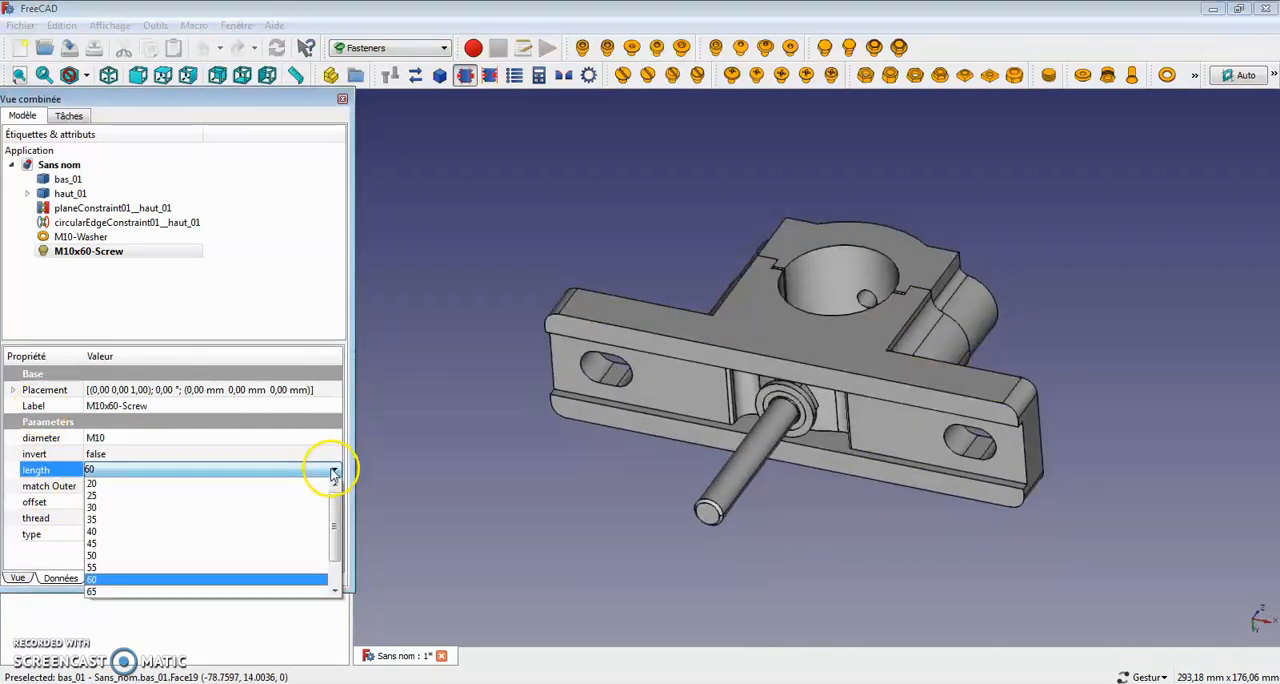
click(171, 526)
click(563, 457)
mouse_move(553, 517)
mouse_down()
mouse_move(660, 506)
mouse_move(566, 517)
mouse_up()
drag(508, 170, 609, 206)
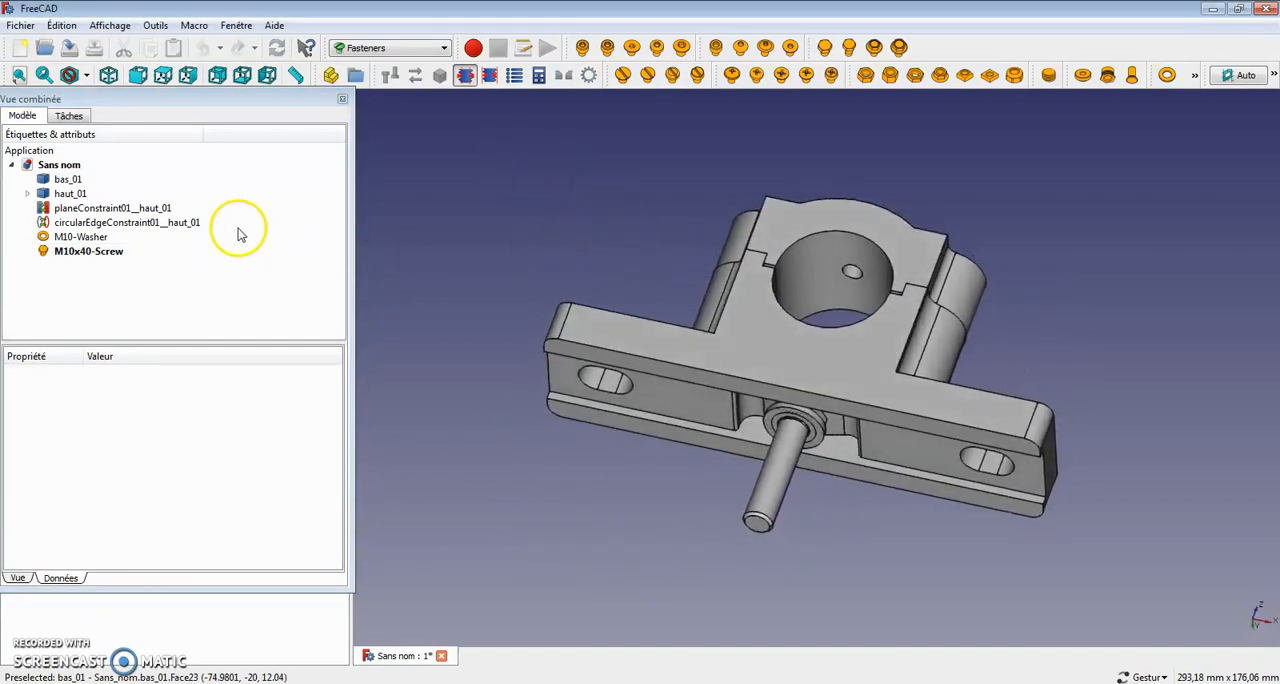
Step: Transform the M10 washer 81 mm in the negative Z direction, out from under the base
click(62, 237)
drag(877, 389, 914, 380)
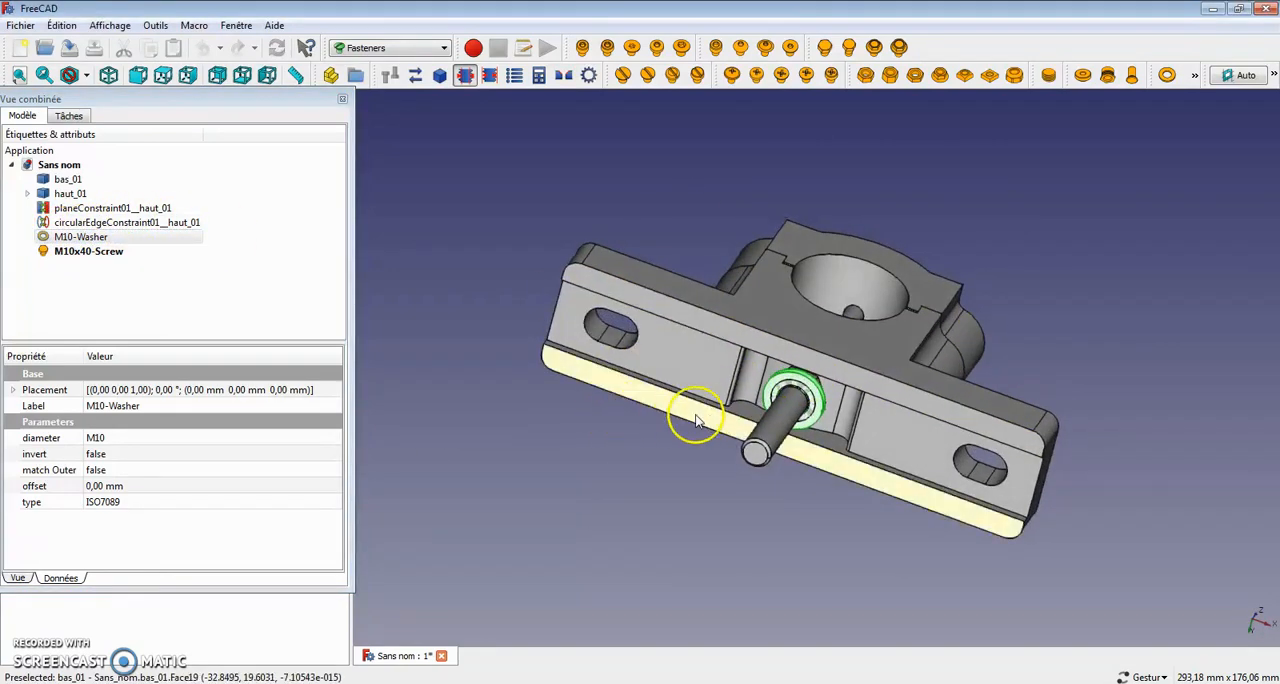
click(660, 435)
scroll(808, 372, up, 3)
scroll(808, 372, up, 5)
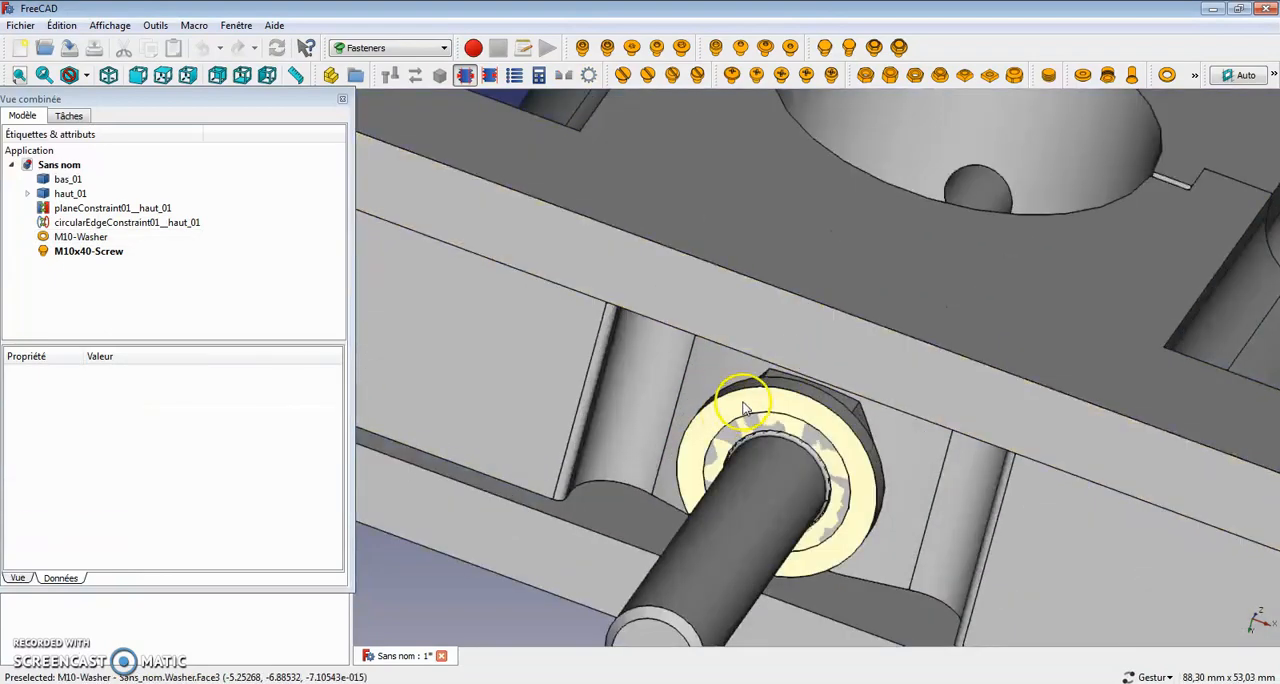
click(737, 383)
drag(603, 354, 799, 357)
drag(640, 358, 642, 398)
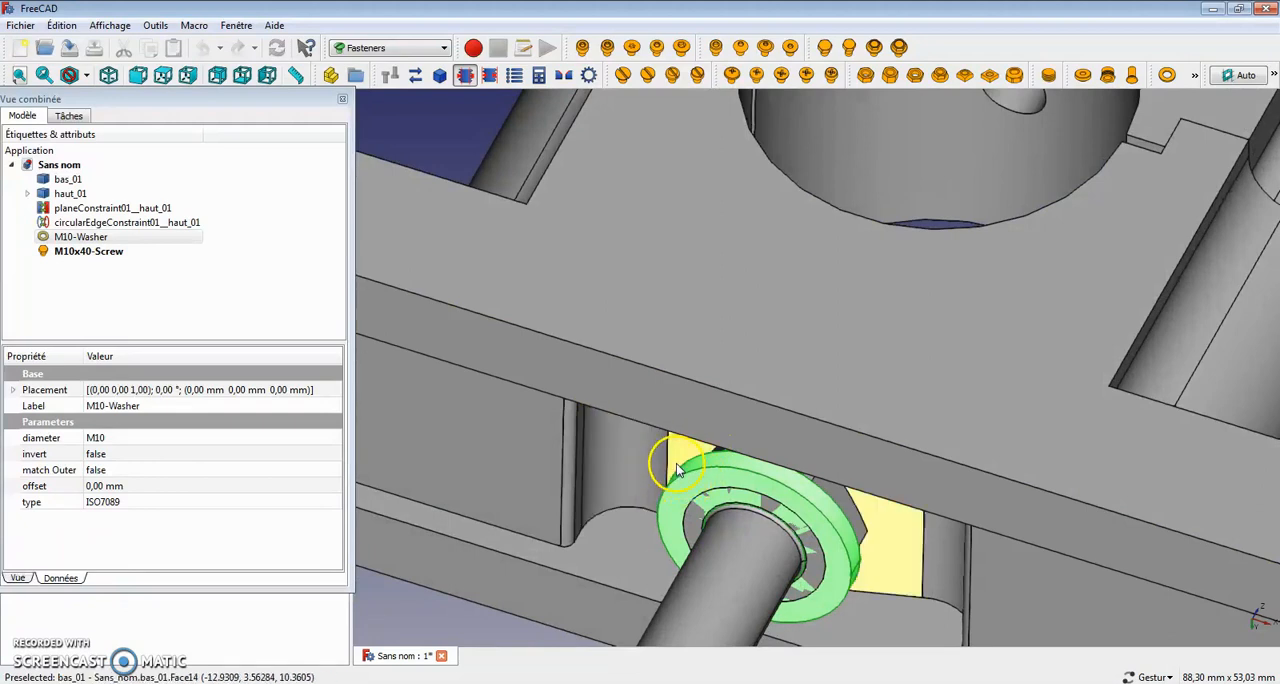
right_click(64, 236)
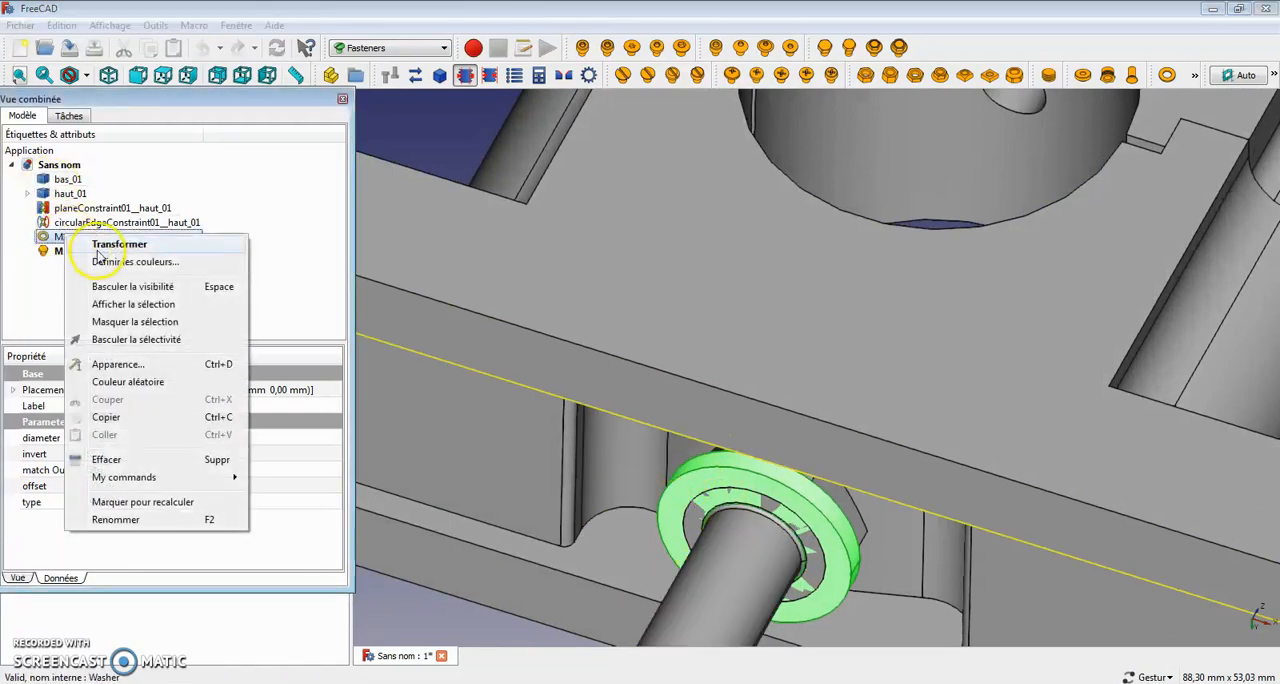
click(105, 242)
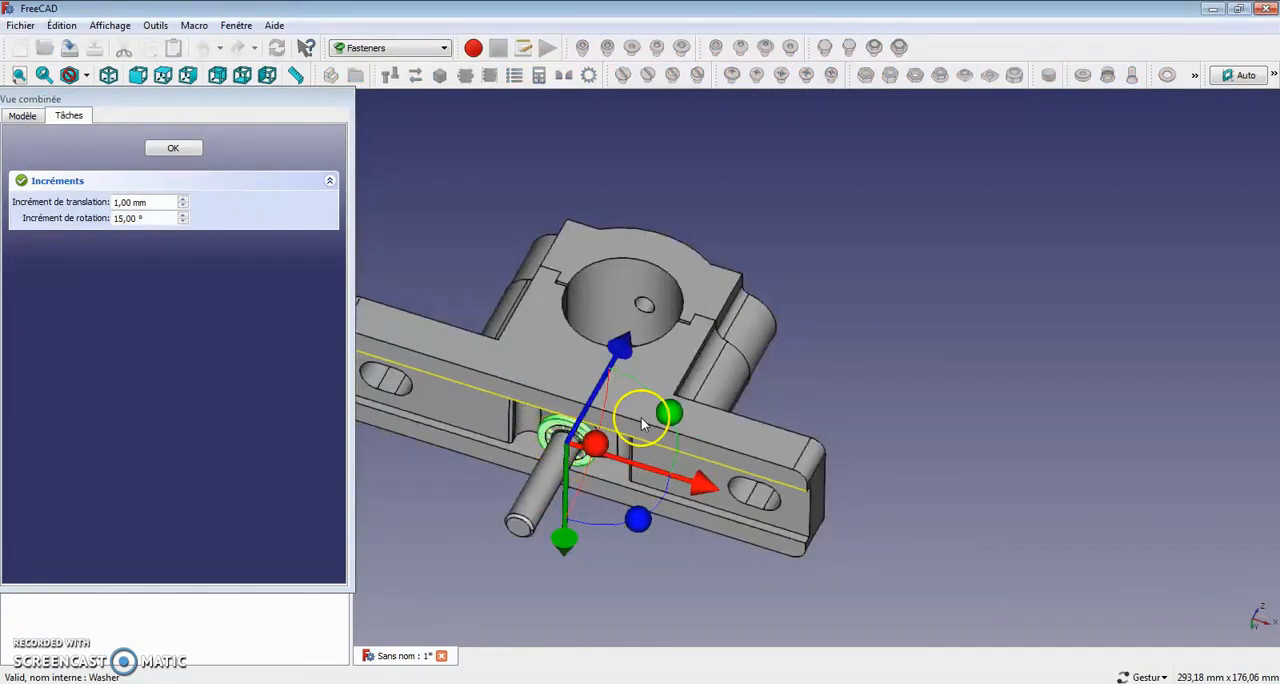
drag(621, 352, 422, 441)
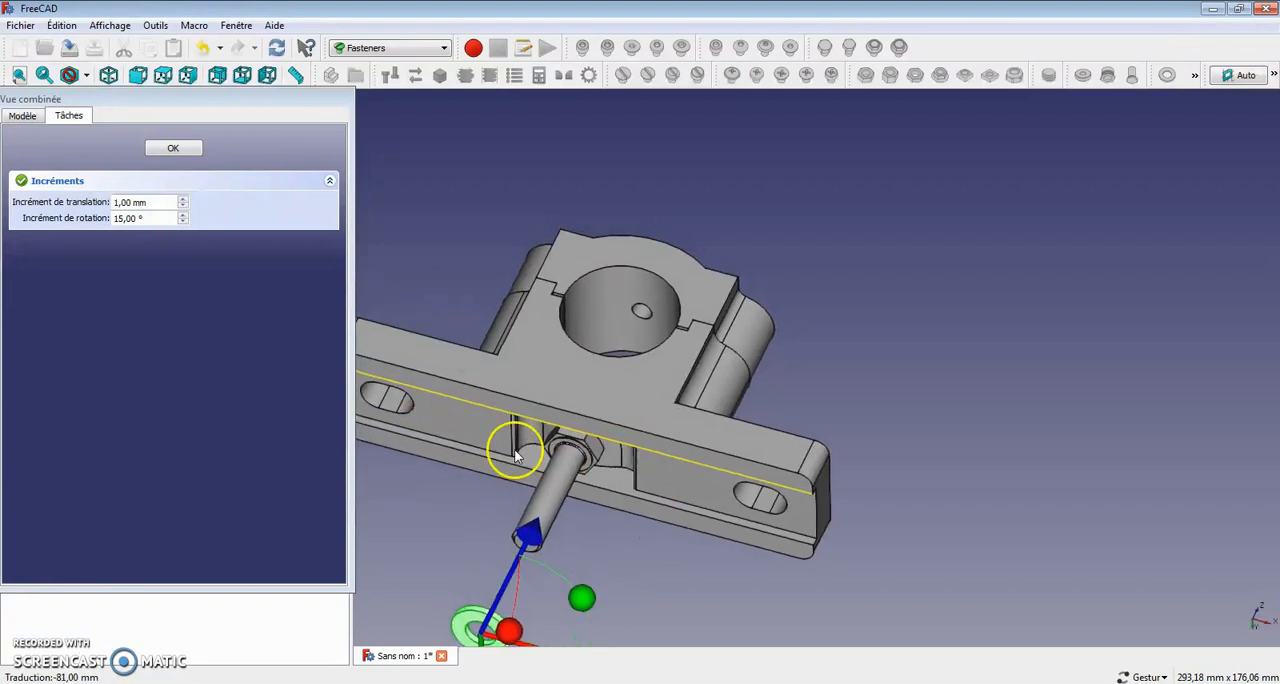
Step: Shift the M10 washer 86 mm along X to bring it beside the bearing, and finish the transform
drag(537, 505, 789, 580)
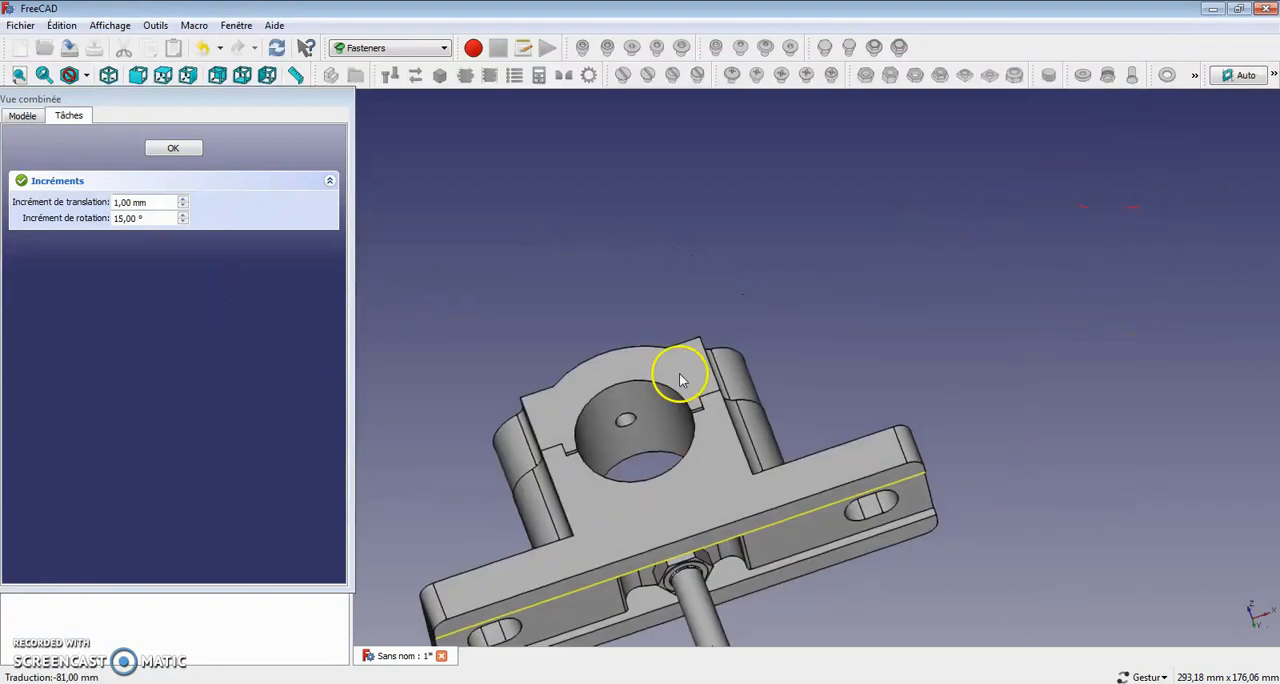
drag(585, 432, 993, 665)
drag(1034, 587, 951, 450)
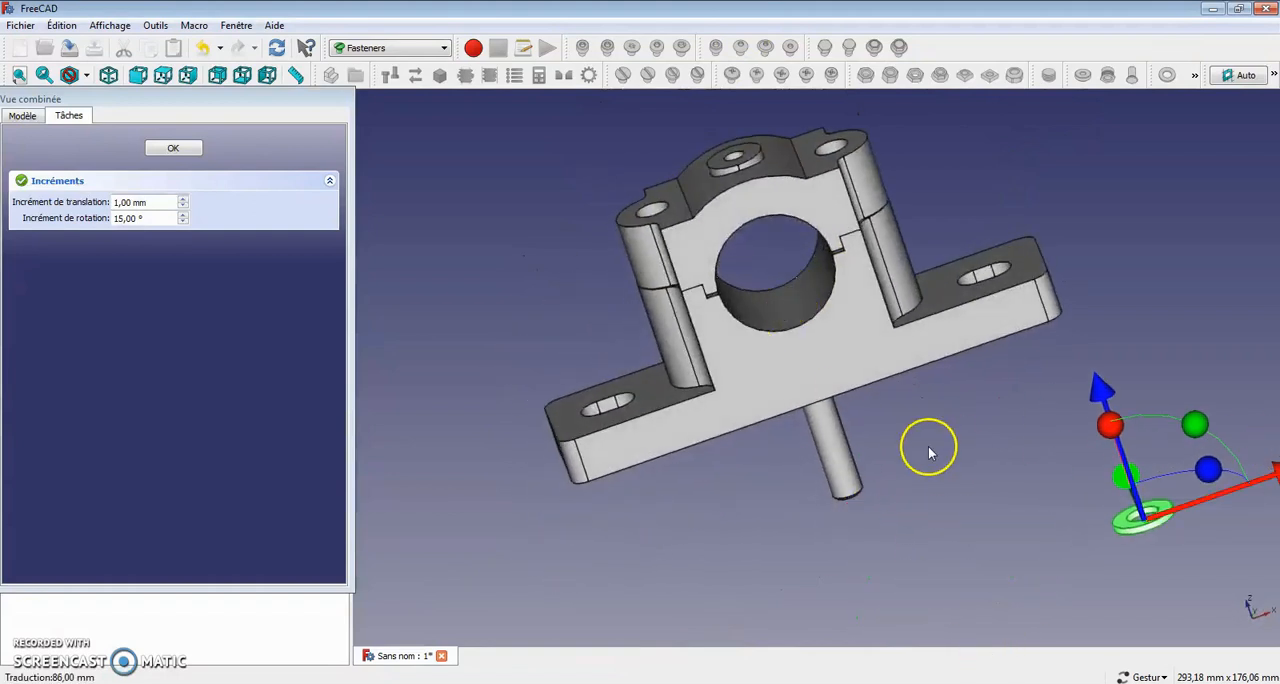
click(176, 148)
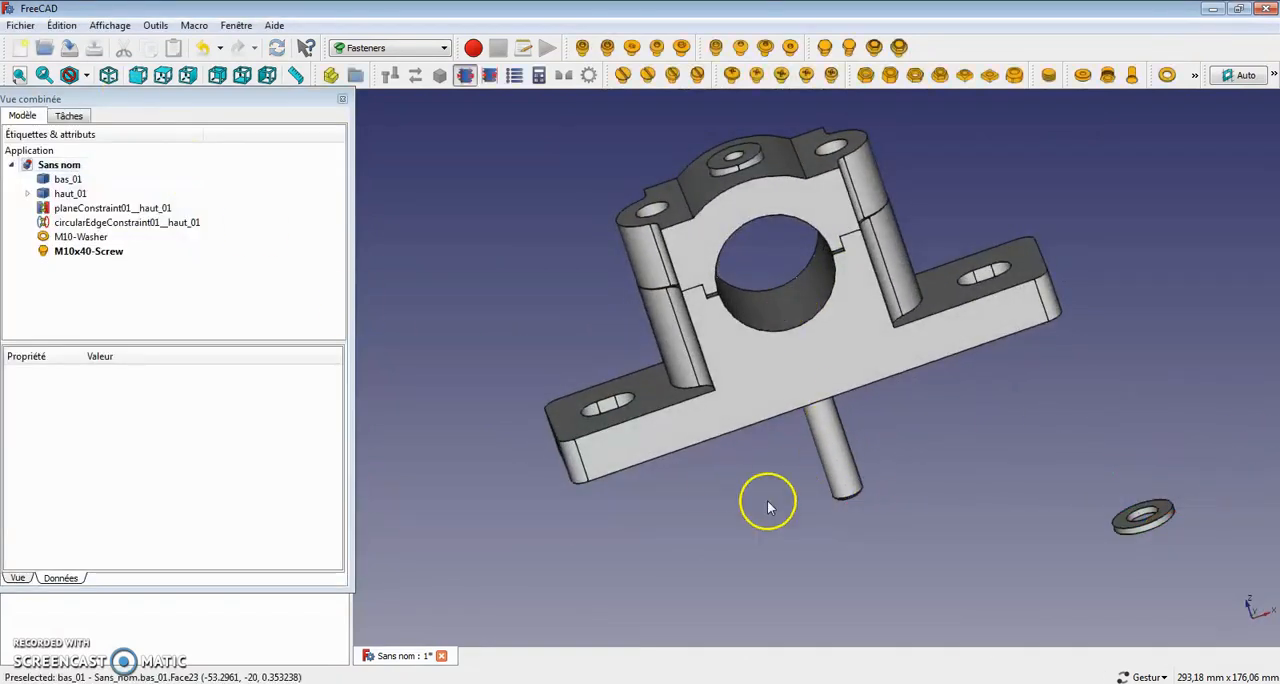
Step: Transform the M10x40 screw 44 mm in the negative Z direction so it sits clear below the base
click(845, 478)
right_click(86, 251)
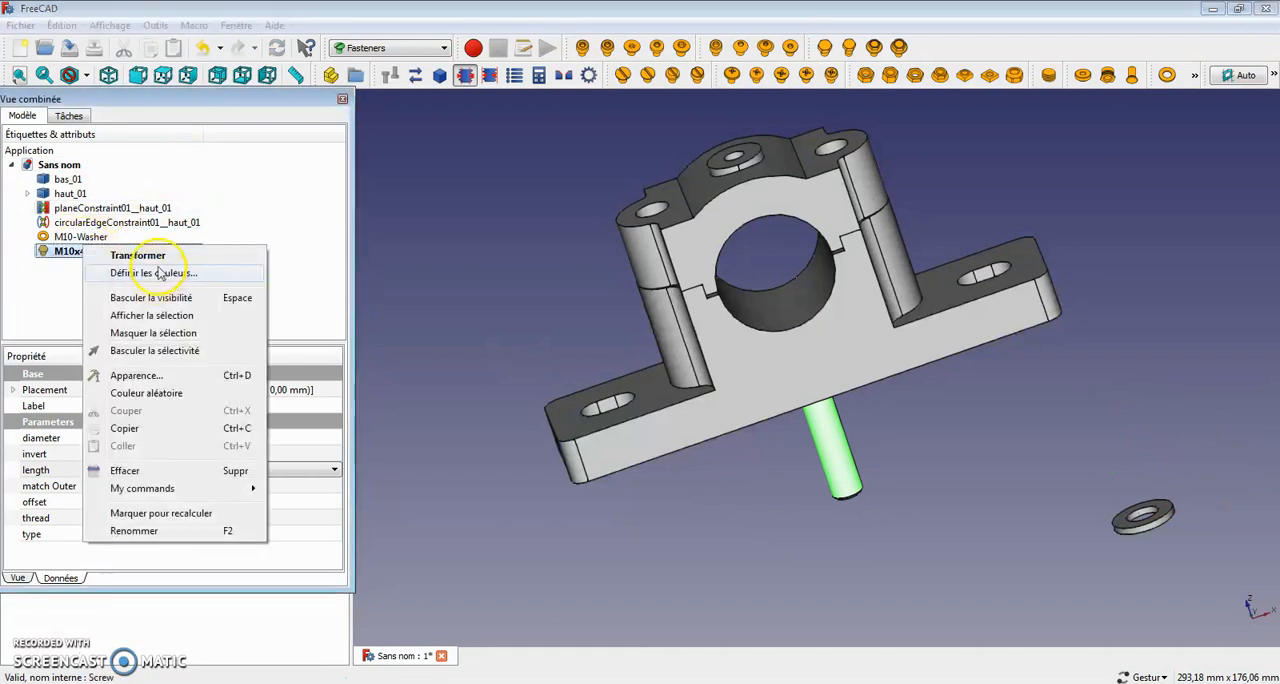
click(138, 256)
drag(763, 250, 809, 371)
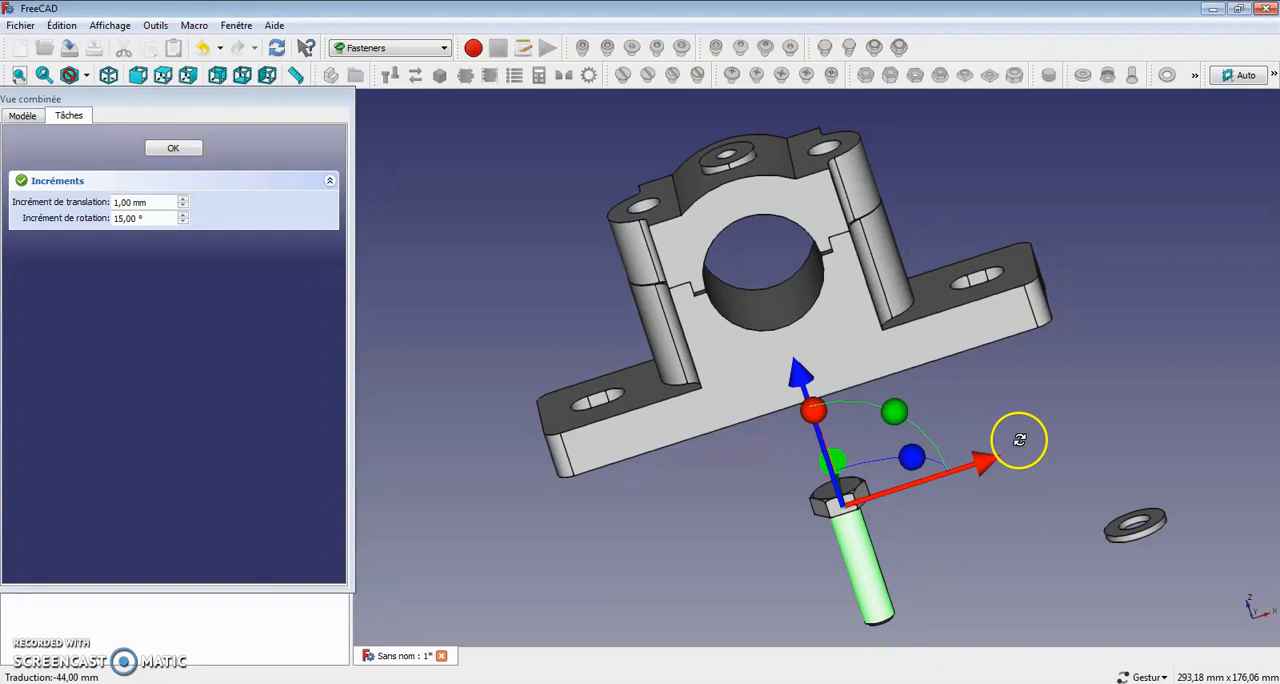
drag(1019, 440, 914, 477)
click(172, 147)
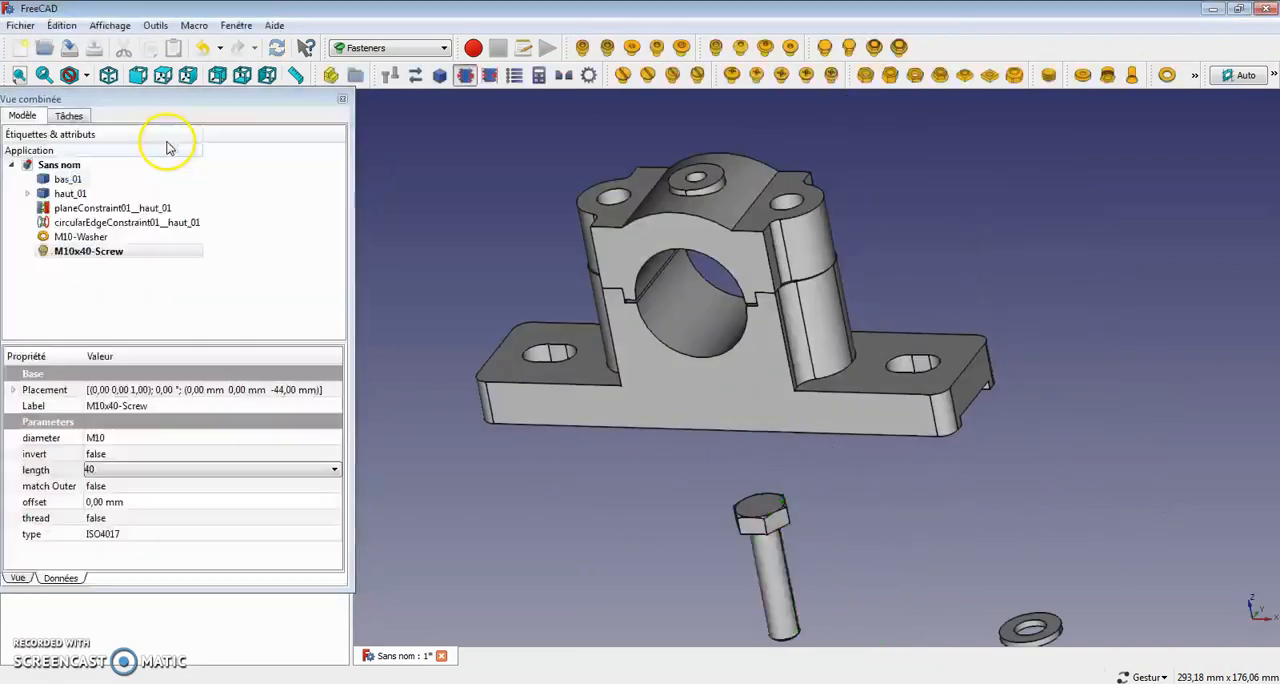
Step: Switch to Assembly 2 and add a circular edge constraint between the washer's hole edge and one of the cap's bolt hole edges
drag(991, 619, 943, 494)
click(843, 292)
drag(834, 286, 790, 350)
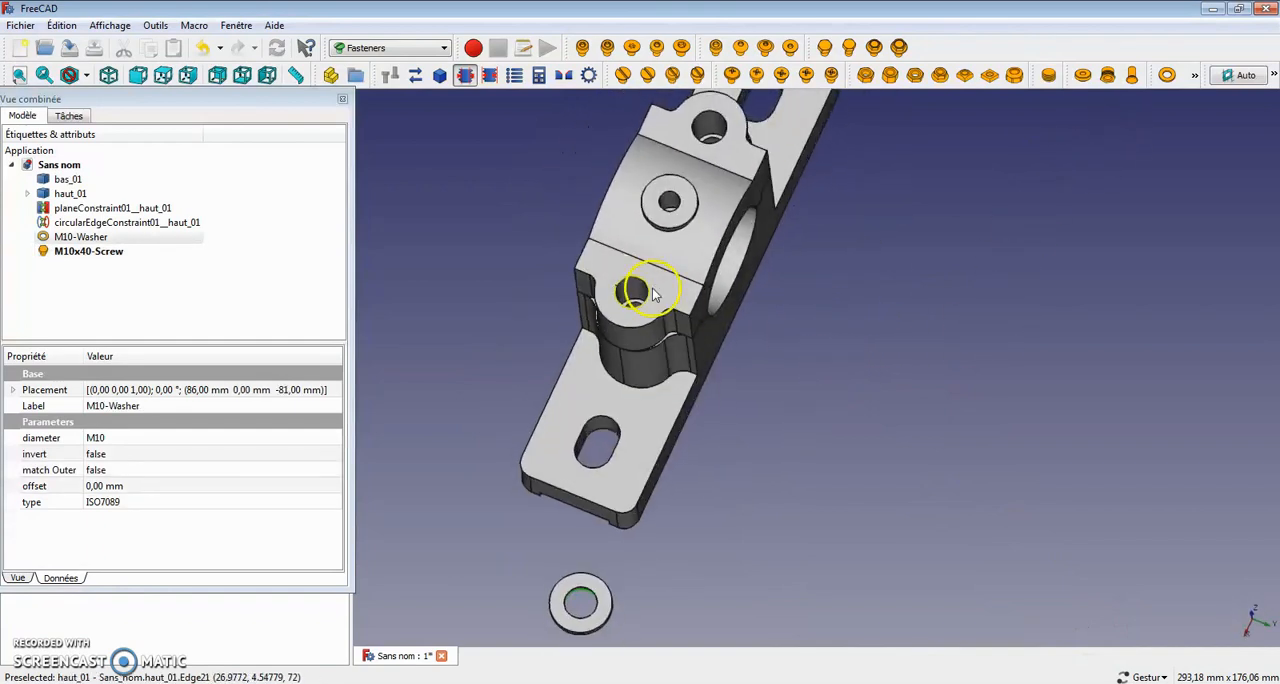
ctrl+click(648, 296)
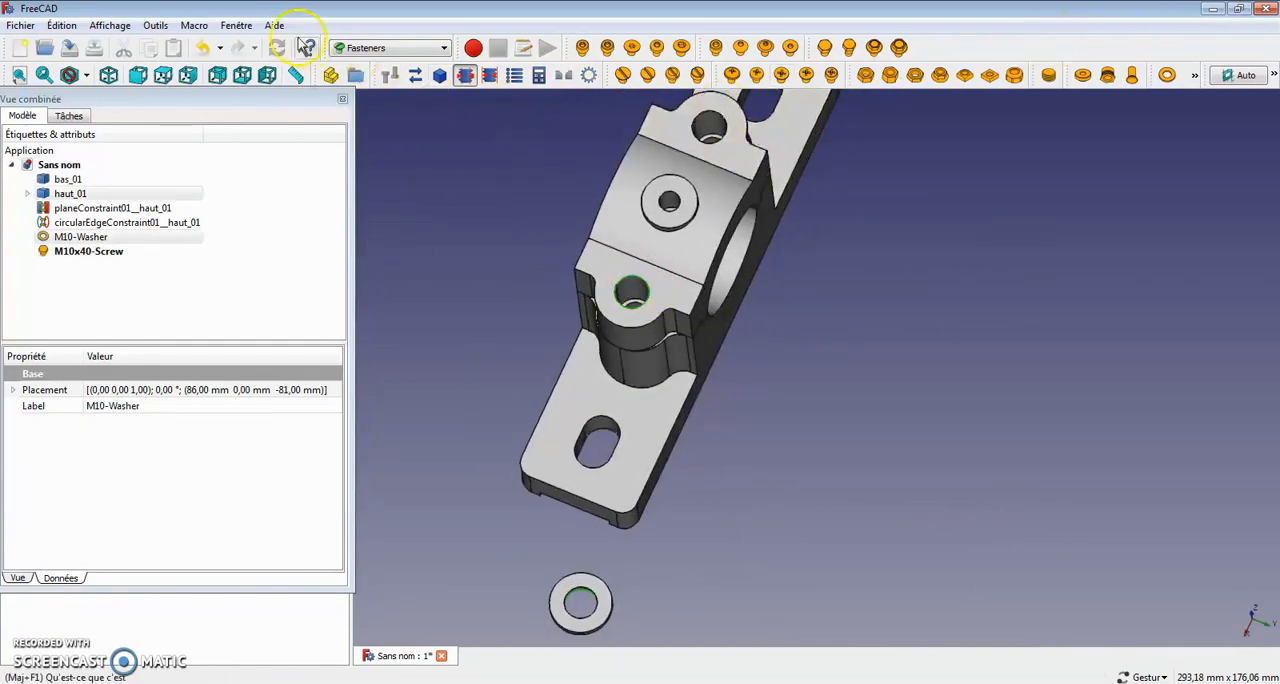
click(435, 52)
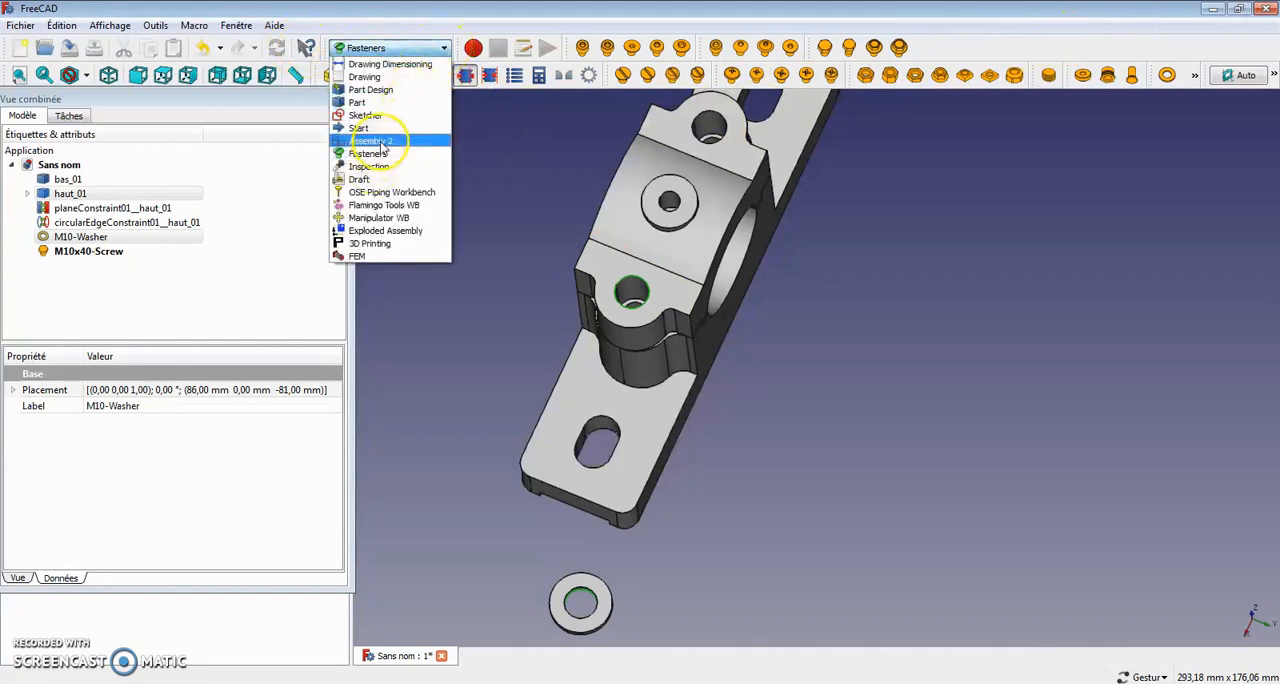
click(398, 132)
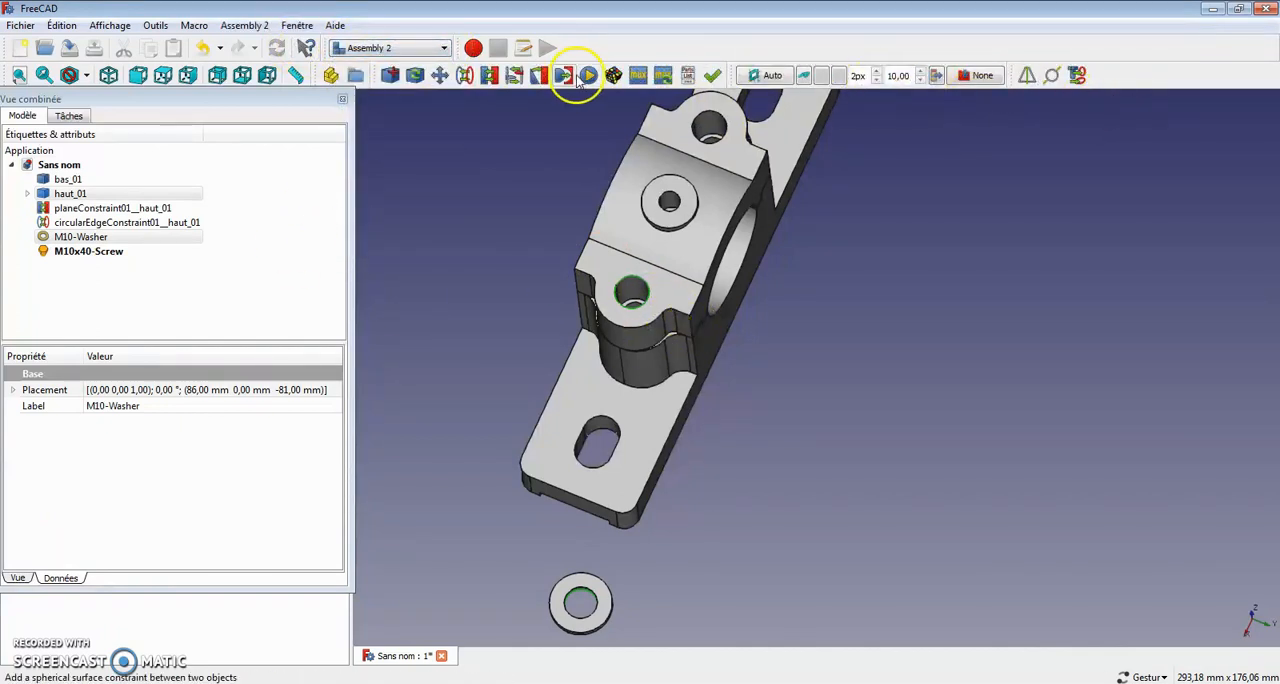
click(465, 75)
drag(451, 371, 528, 264)
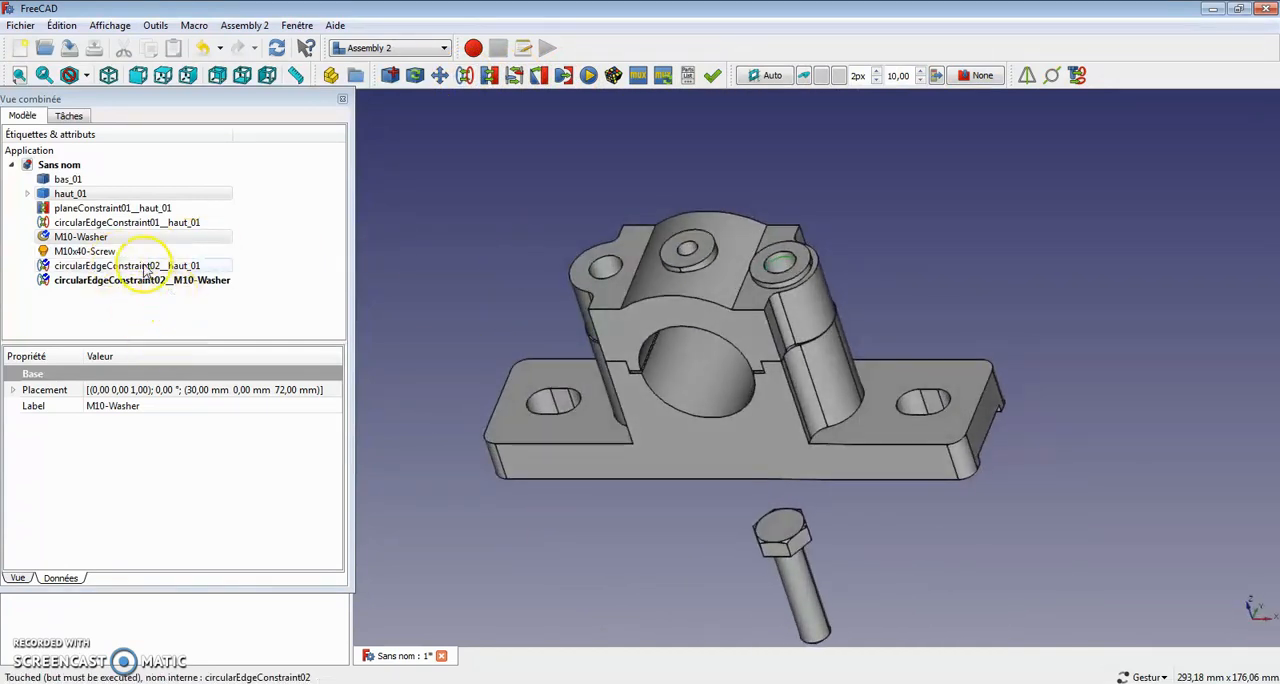
Step: Copy and paste the M10 washer with the cap still selected alongside it
click(88, 239)
right_click(94, 242)
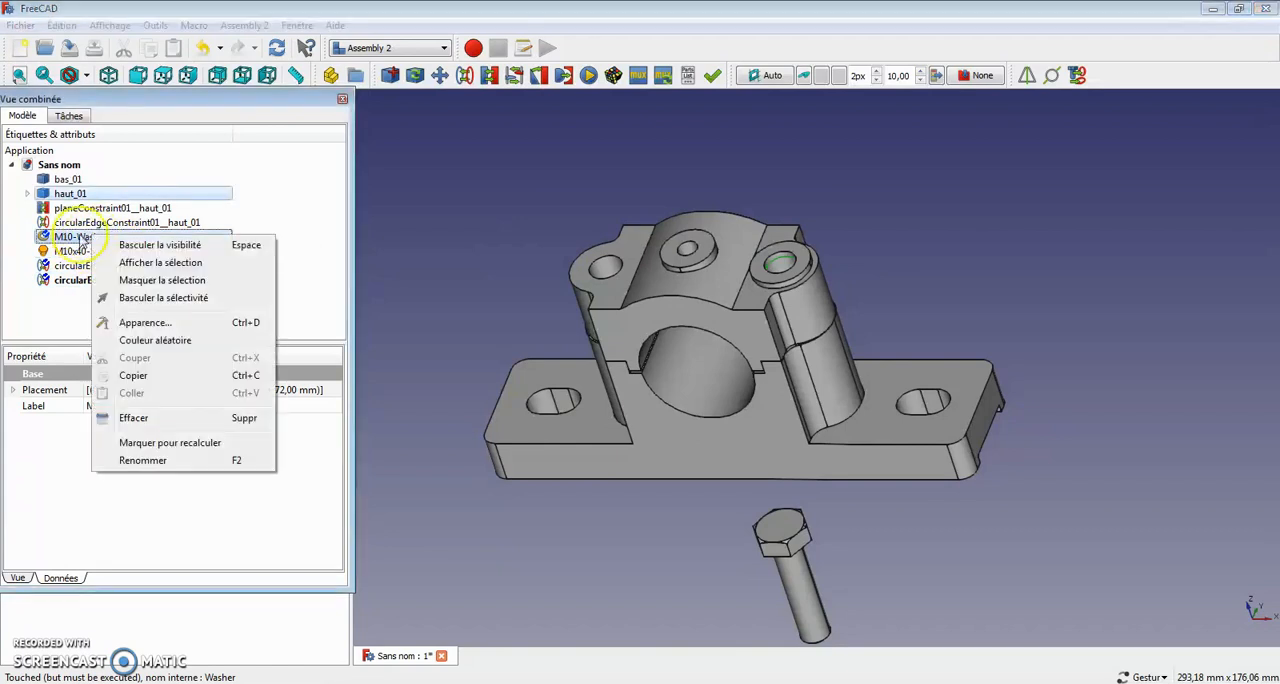
click(133, 378)
right_click(84, 240)
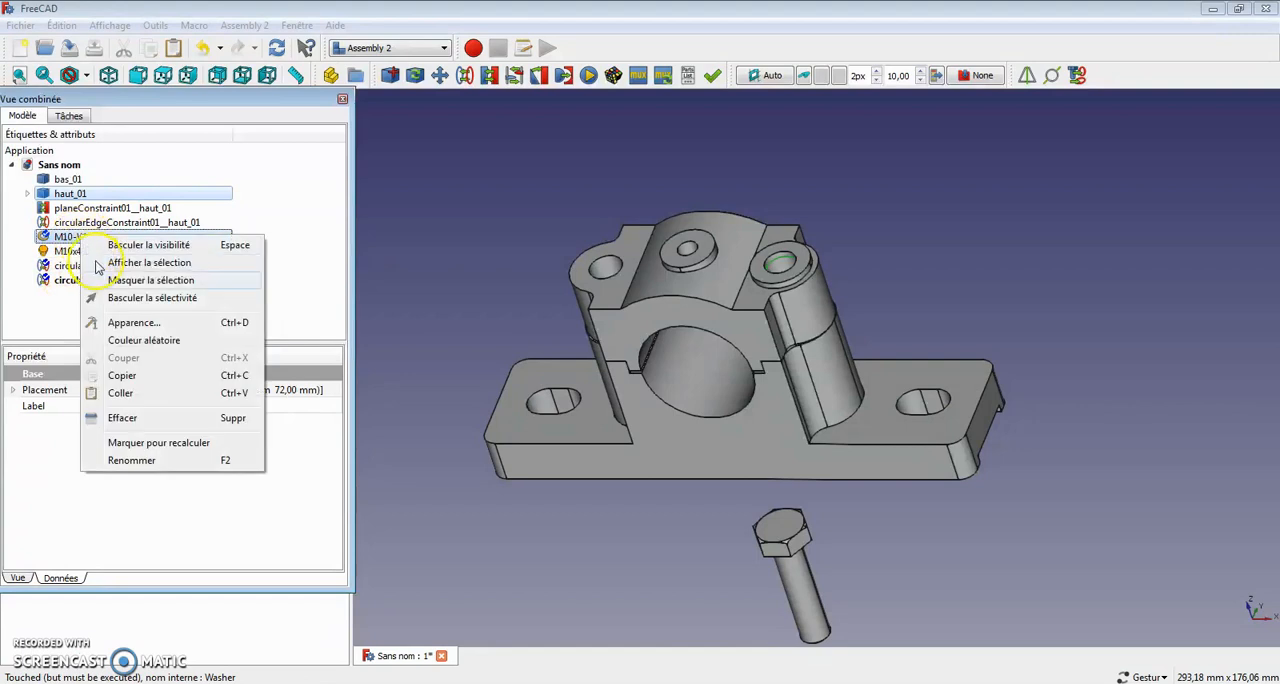
click(120, 393)
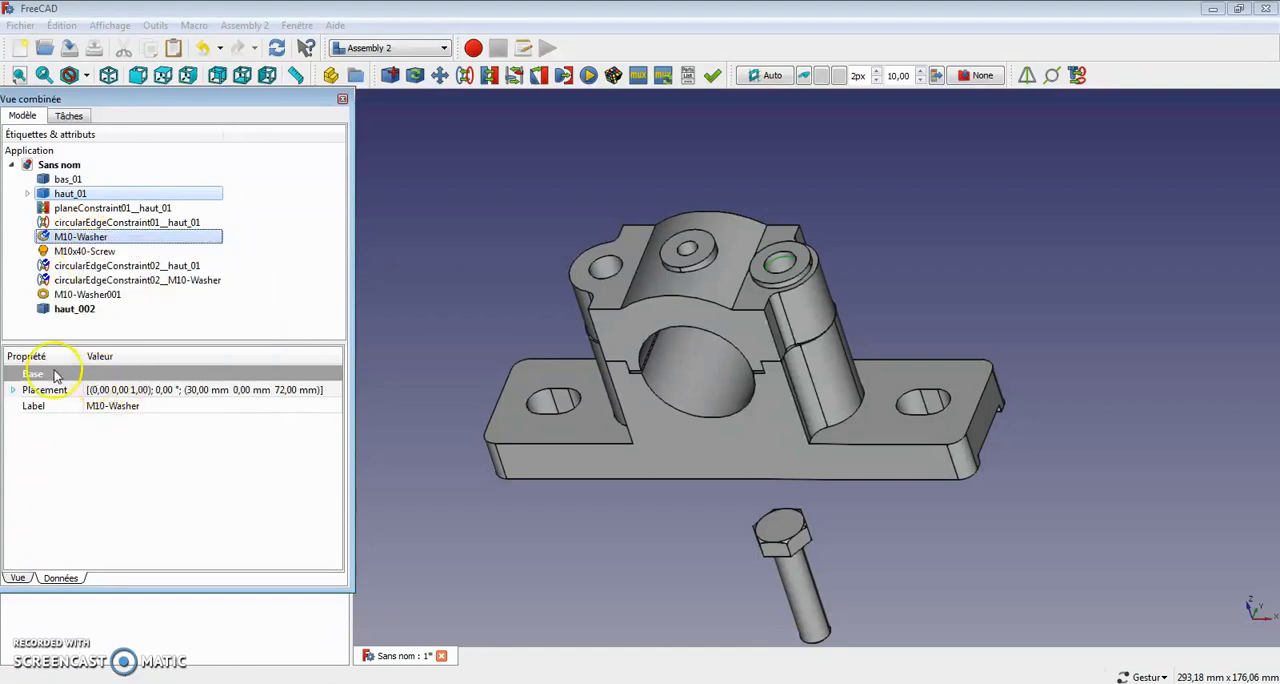
Step: Transform the duplicated cap haut_002 6 mm in the negative X direction
click(60, 310)
right_click(62, 312)
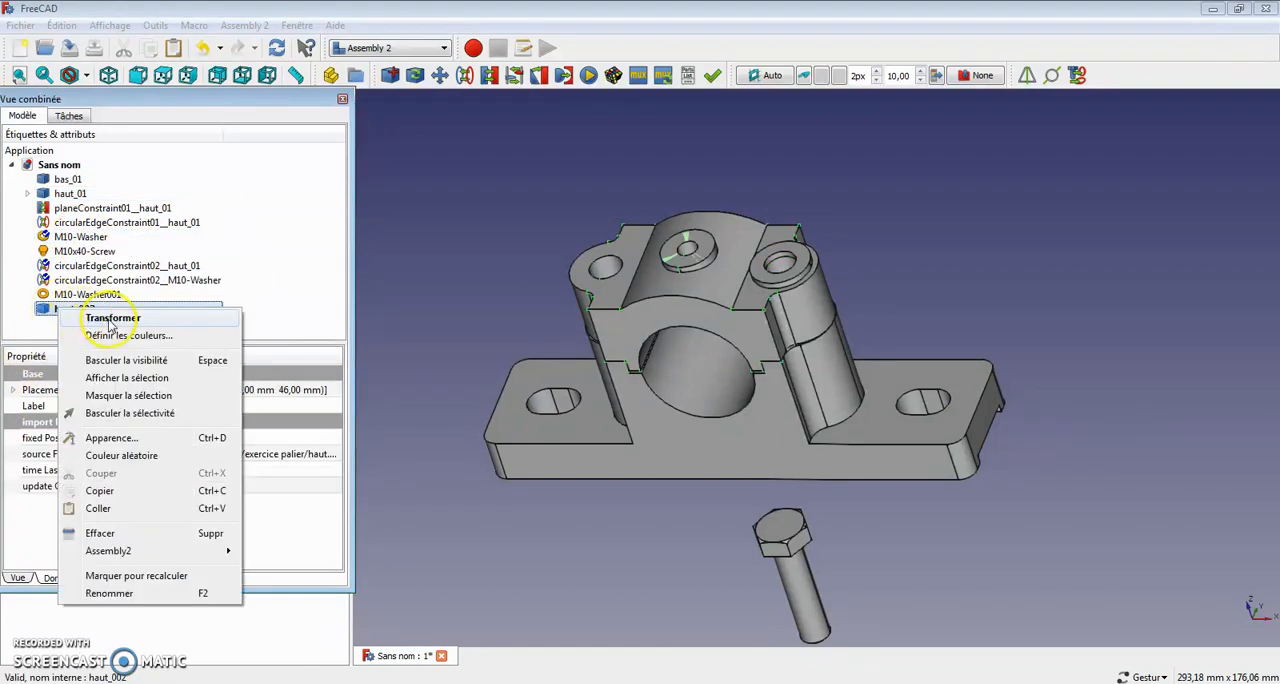
click(112, 320)
drag(876, 349, 940, 368)
click(168, 148)
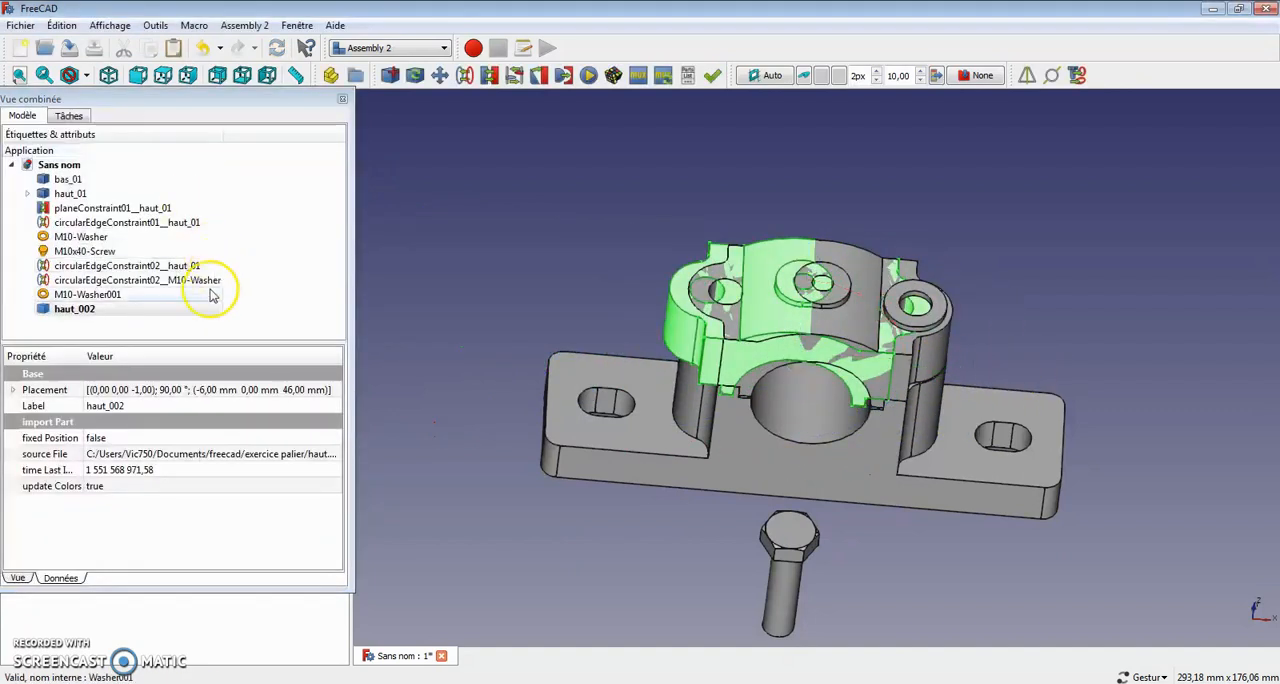
Step: Undo the duplicated cap's move and the pasting of the washer and cap
click(203, 49)
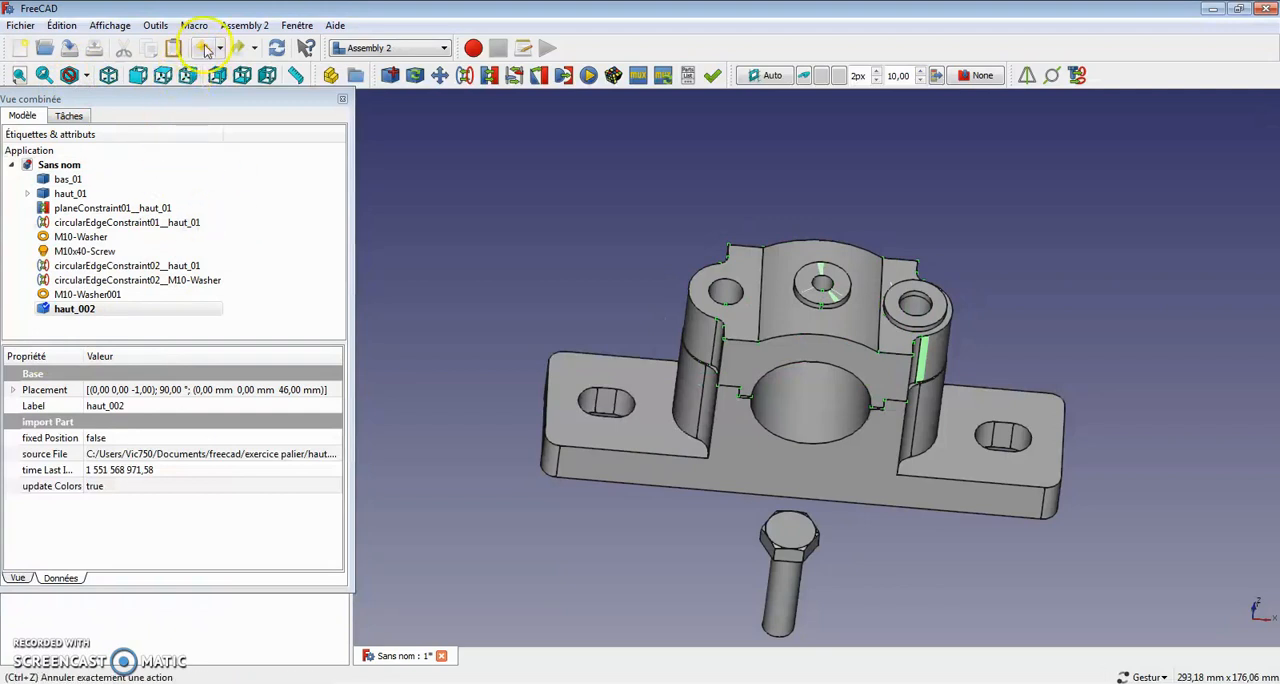
click(204, 49)
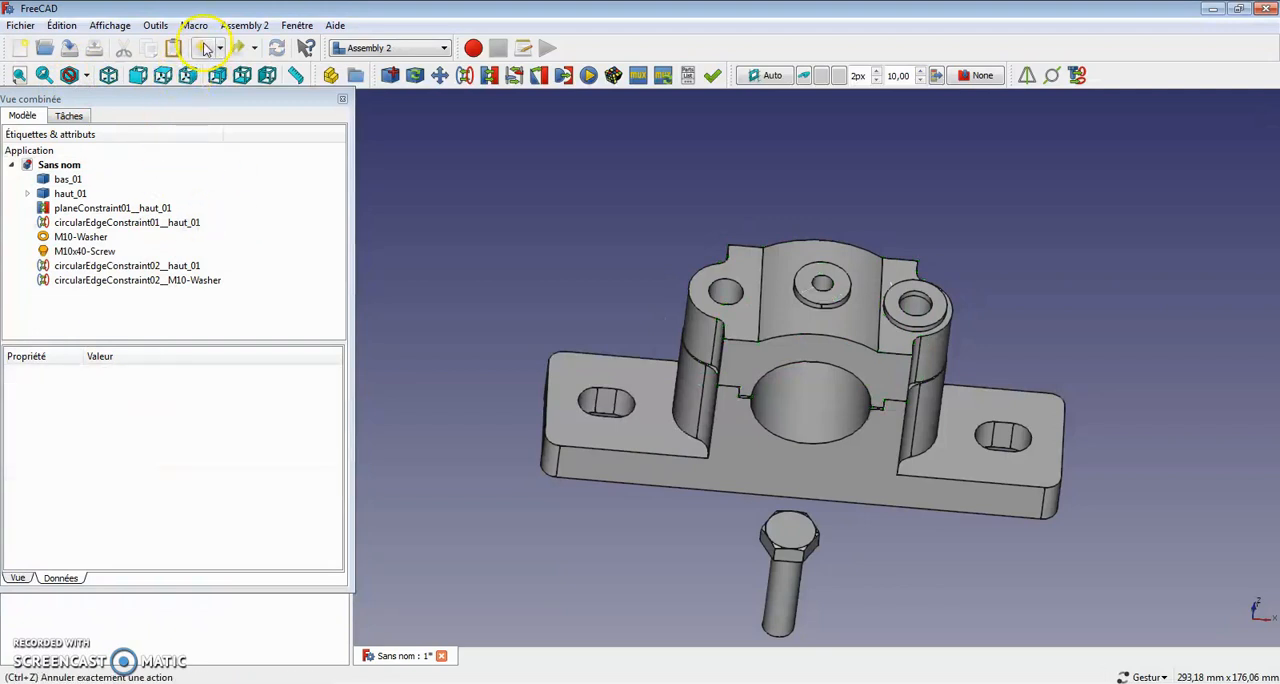
Step: Copy only the M10 washer and paste one duplicate of it into the assembly
click(92, 240)
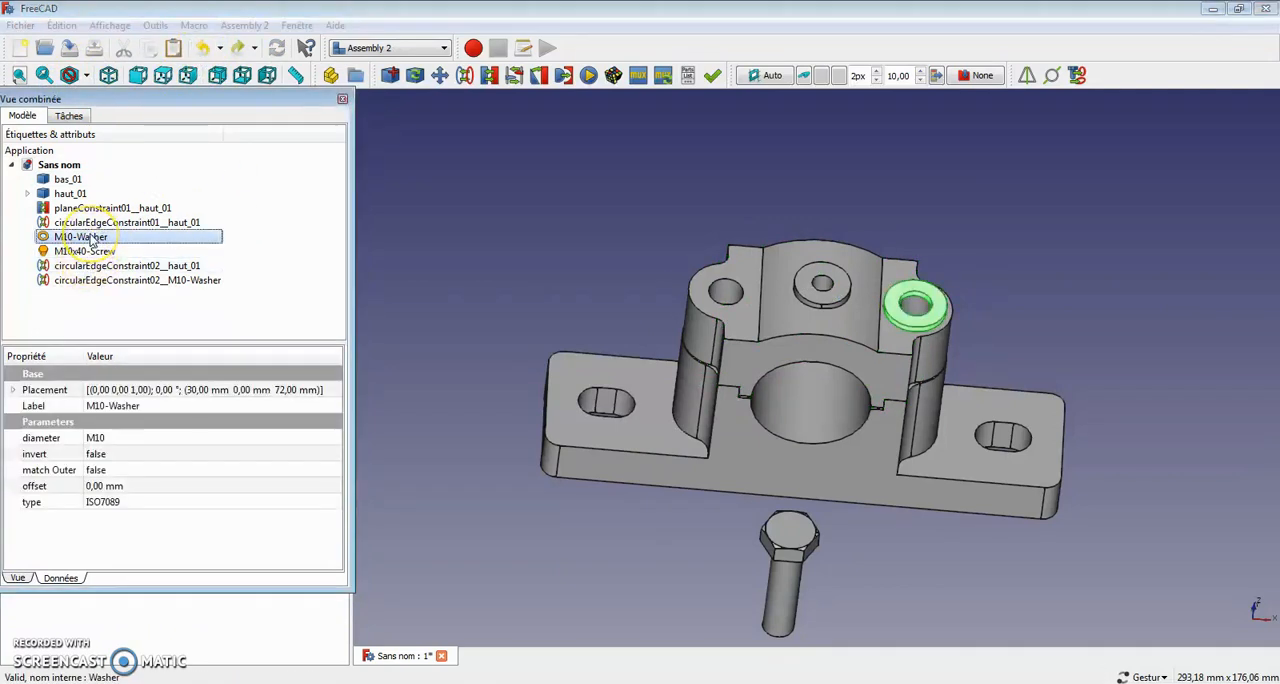
right_click(92, 240)
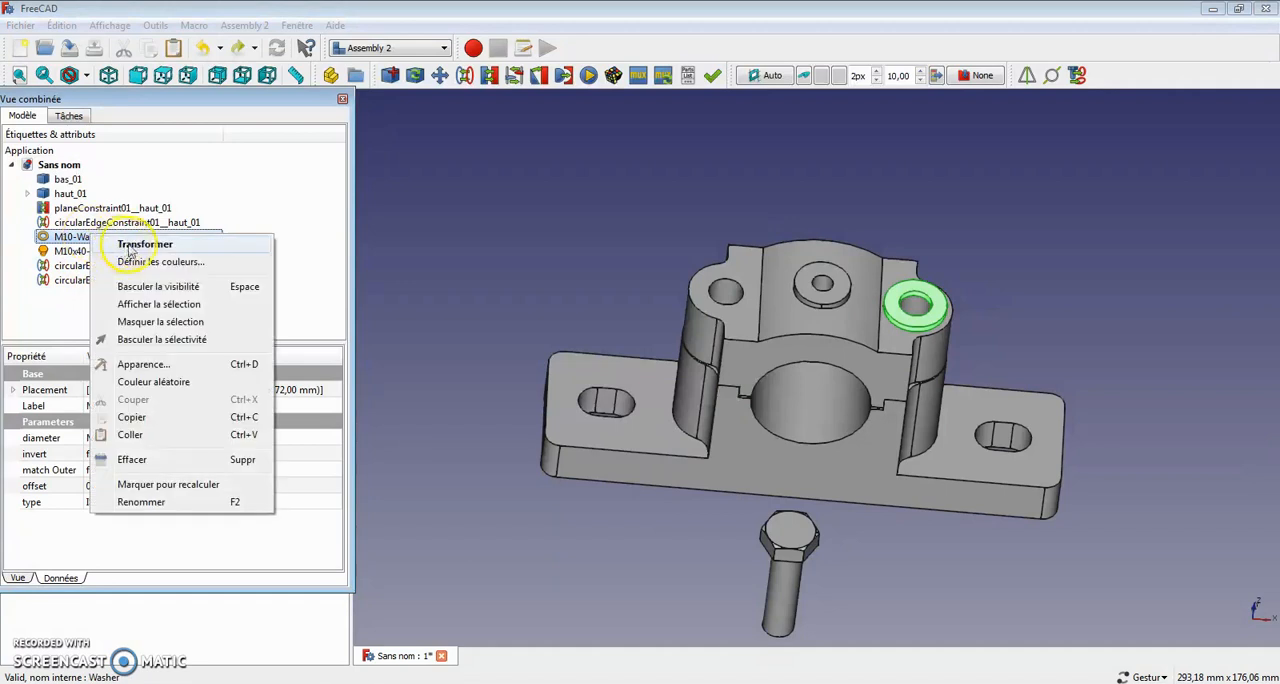
click(130, 417)
click(100, 335)
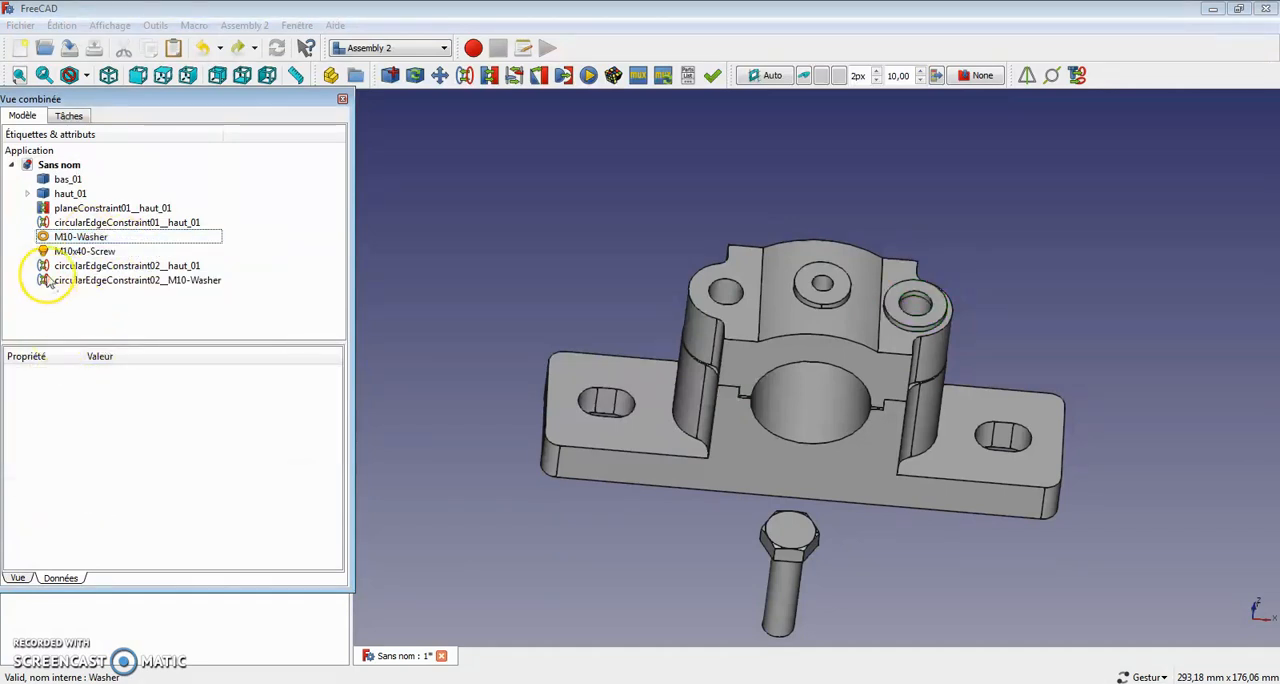
click(68, 237)
right_click(66, 237)
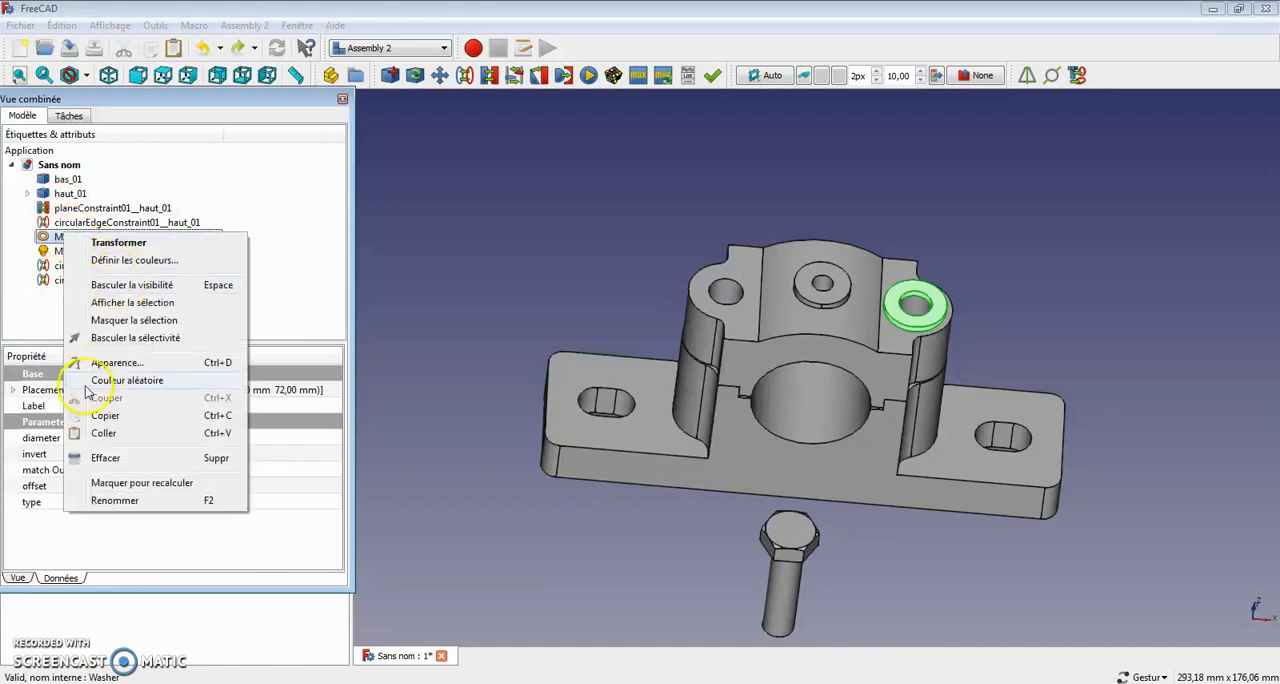
click(103, 433)
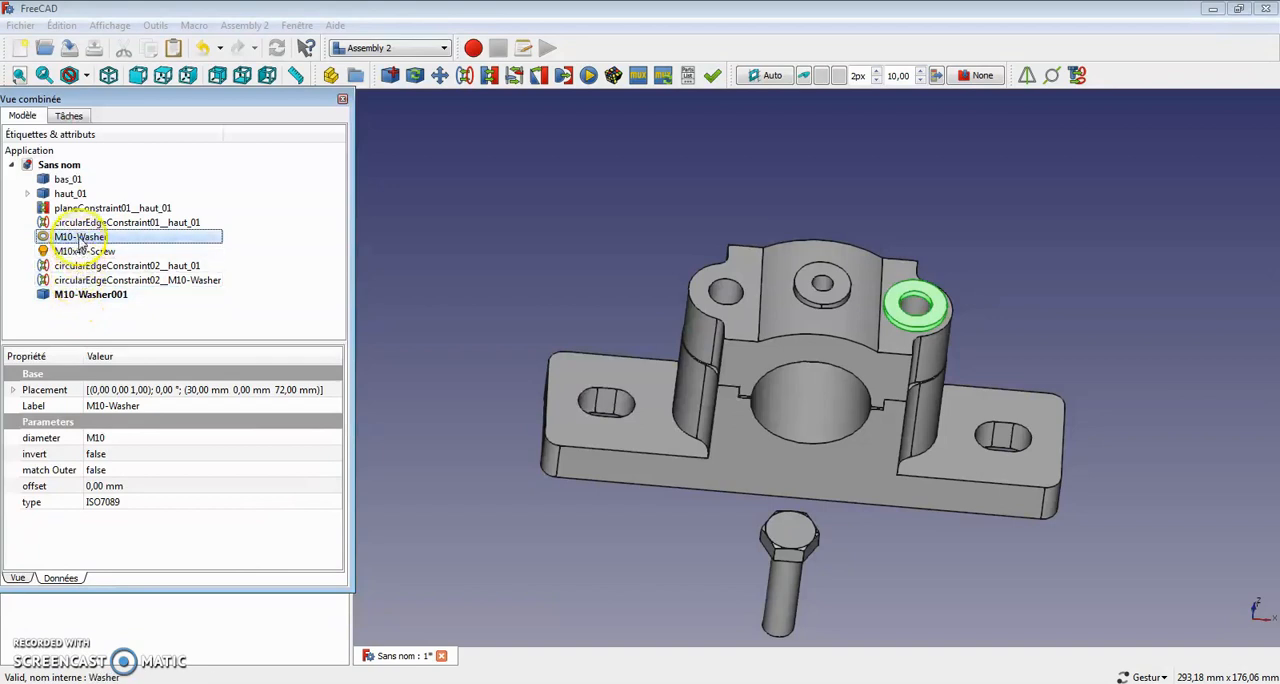
Step: Paste a second duplicate of the original M10 washer
click(72, 294)
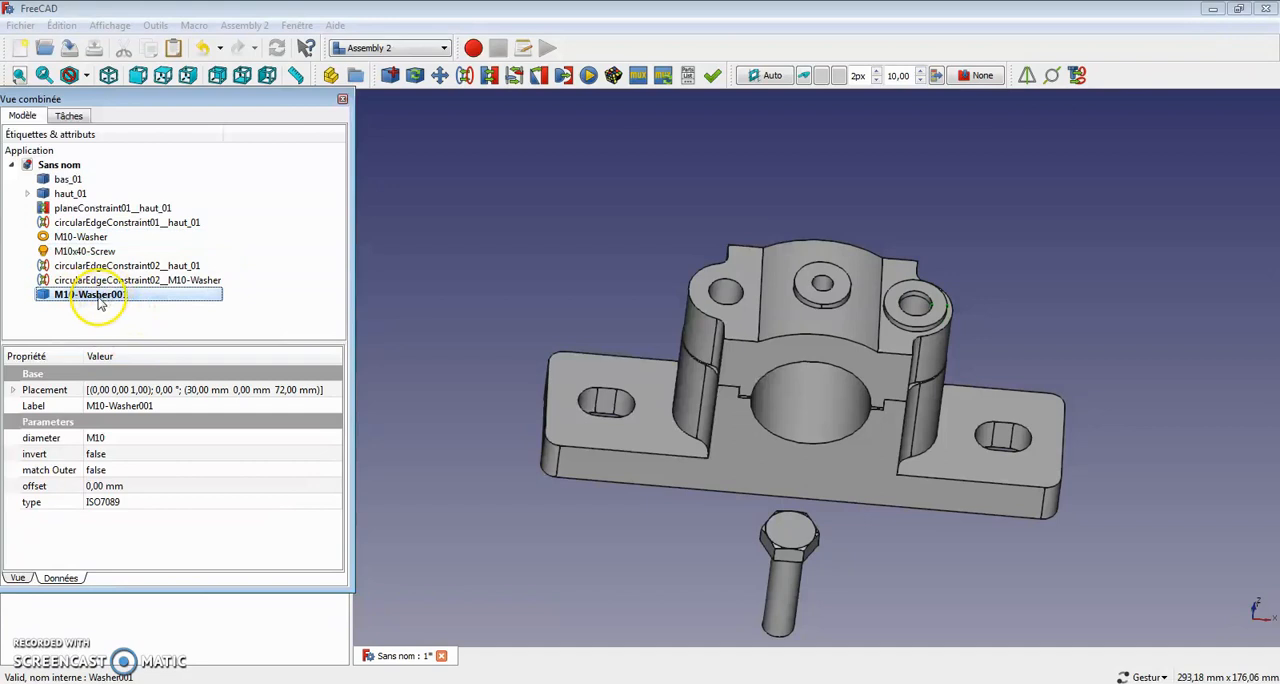
right_drag(1002, 424, 984, 376)
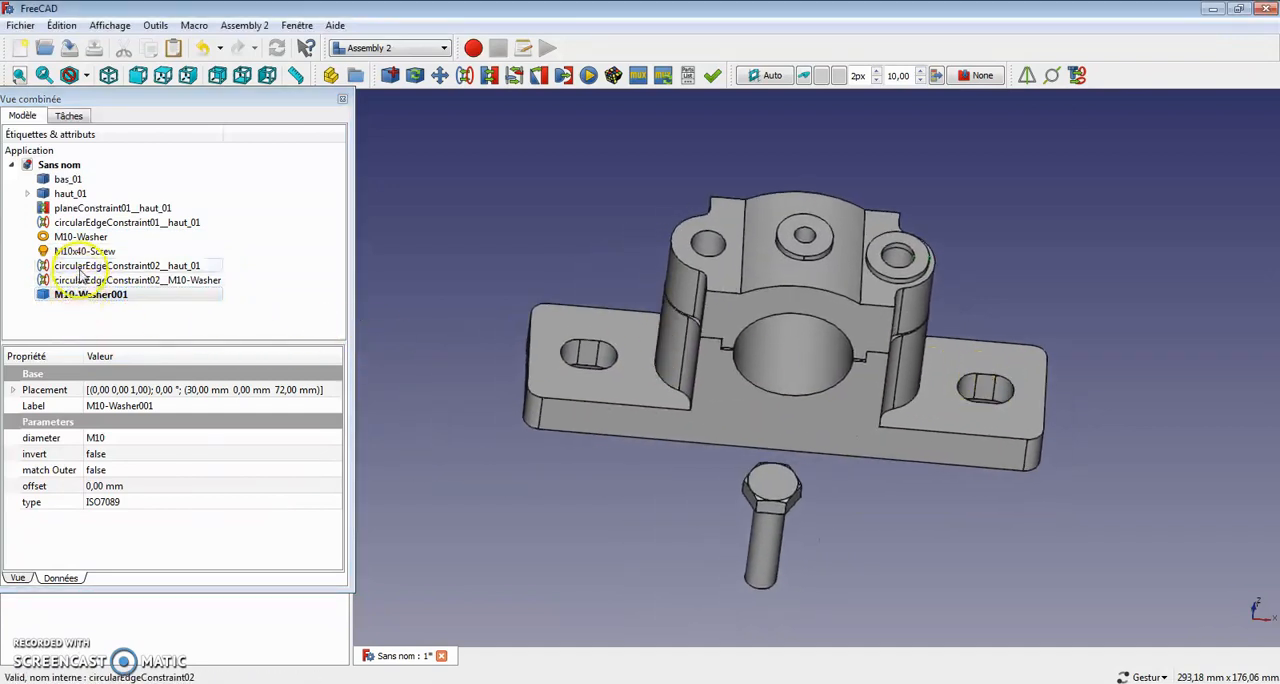
right_click(88, 238)
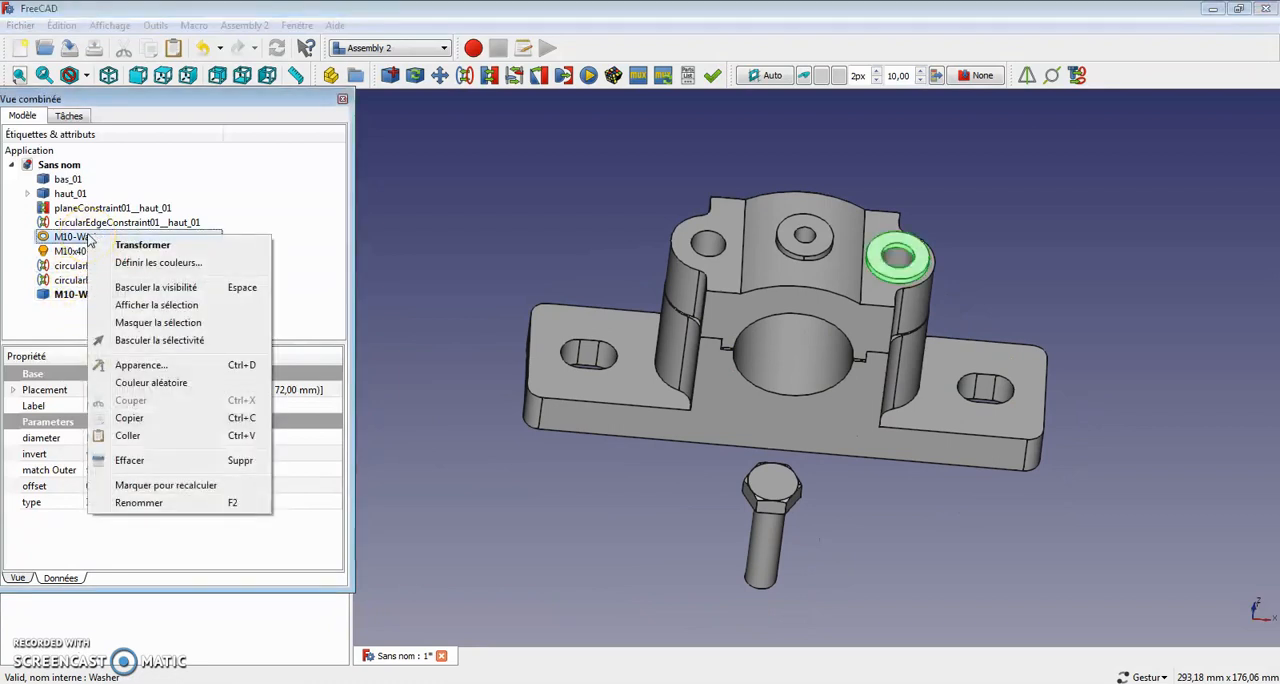
click(130, 436)
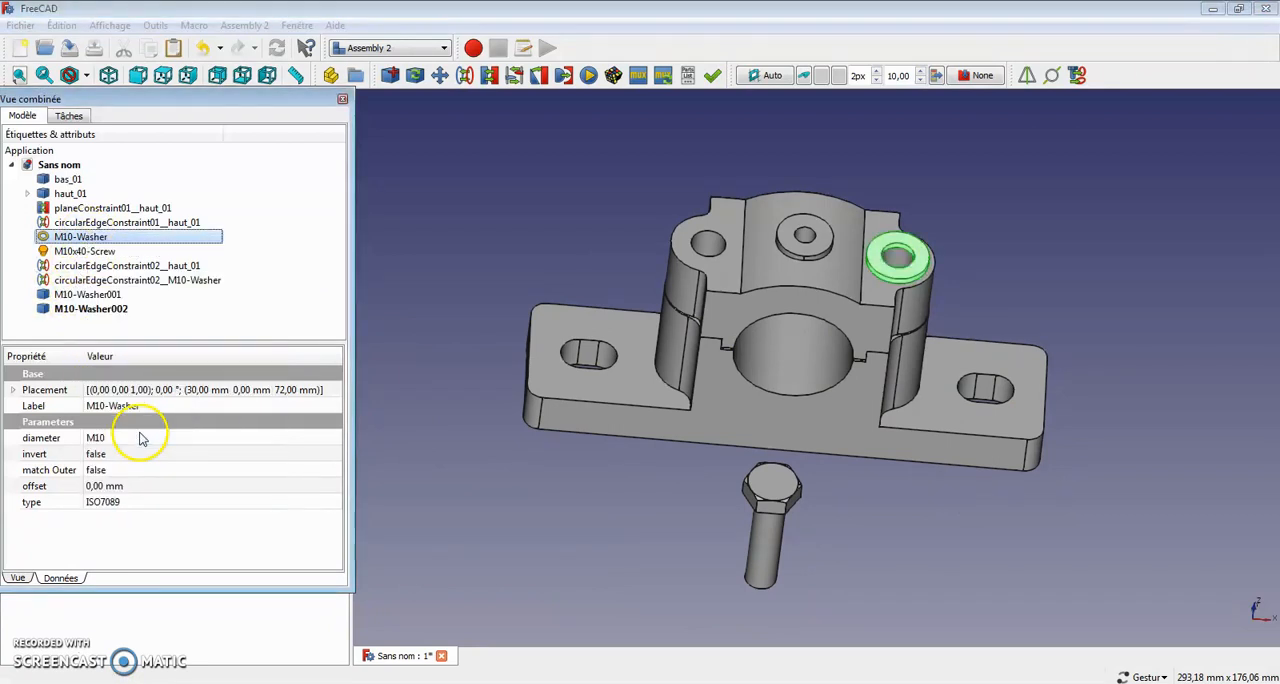
Step: Try to transform the duplicated M10 washer in the negative X direction to the cap's opposite bolt hole, and undo the move
click(98, 310)
right_click(96, 304)
click(205, 302)
drag(1040, 271, 820, 287)
click(173, 148)
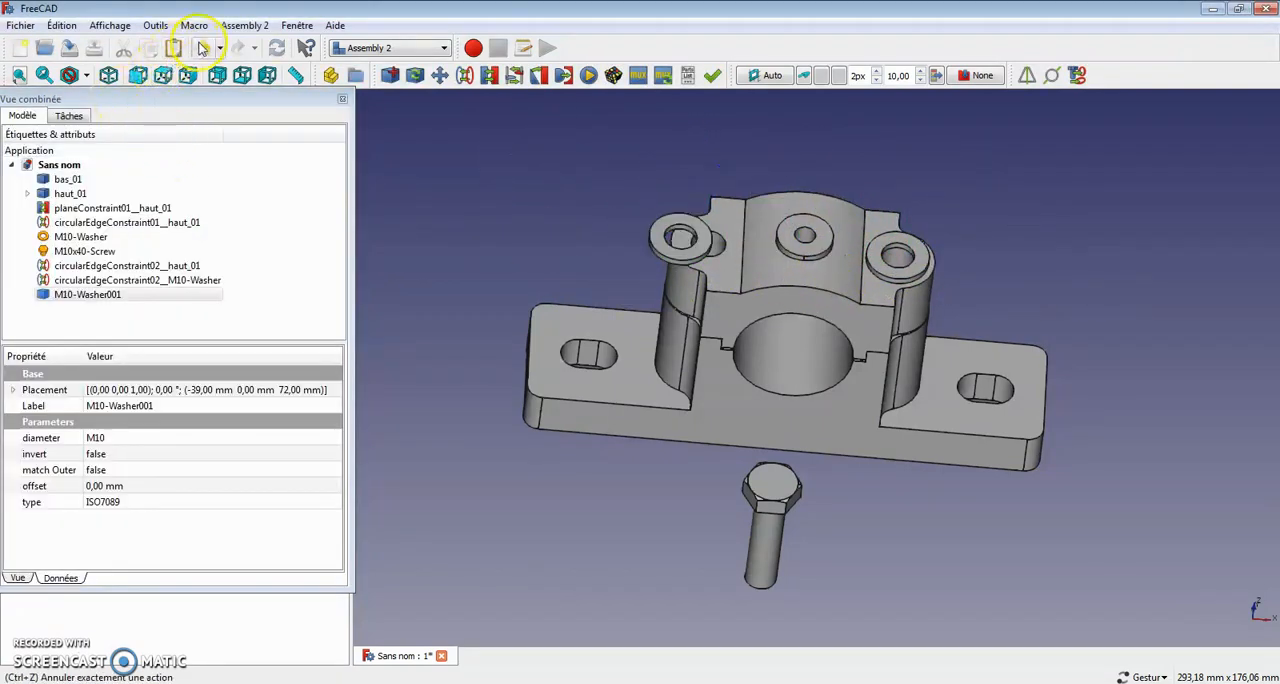
click(202, 48)
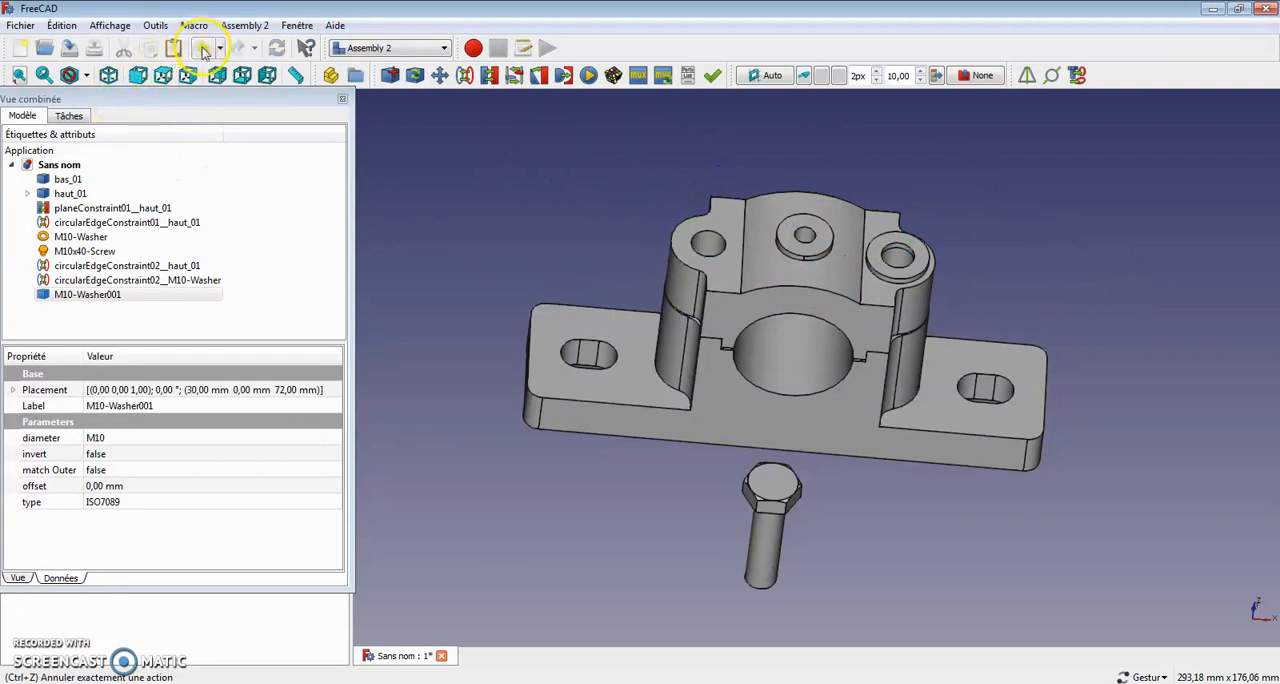
Step: Transform the duplicated M10 washer 60 mm in the negative X direction, using a 60 mm translation increment
right_click(88, 300)
click(129, 303)
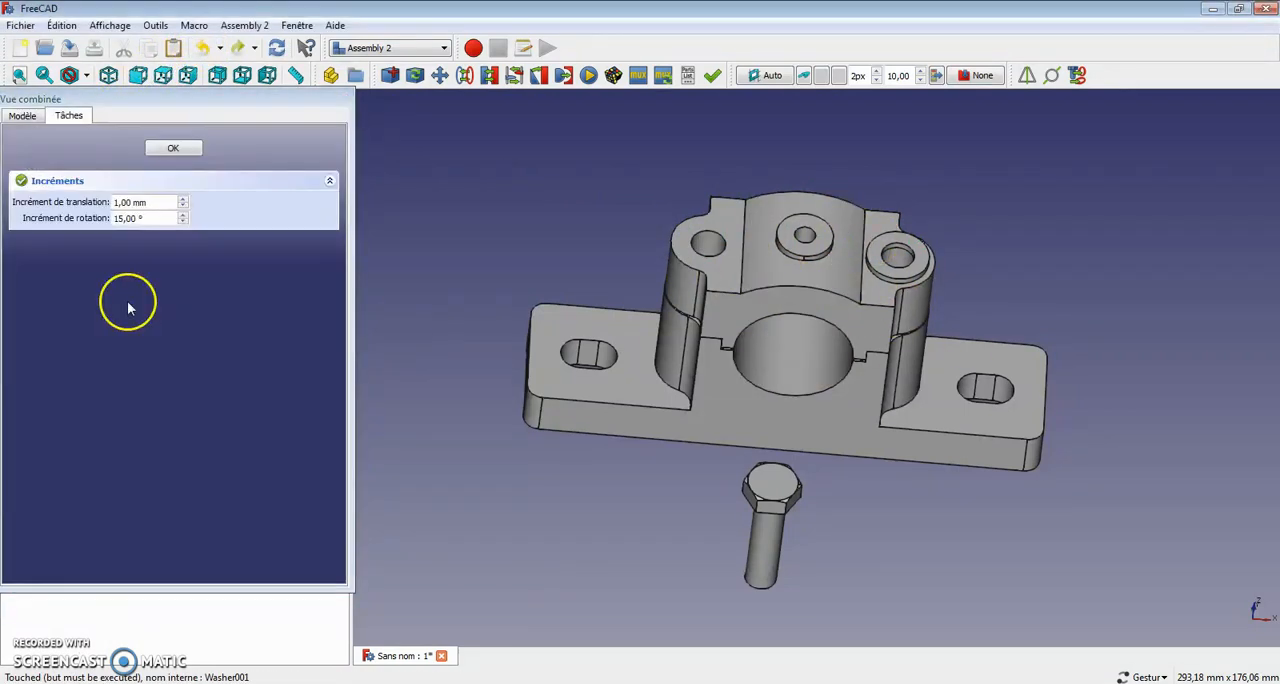
click(156, 204)
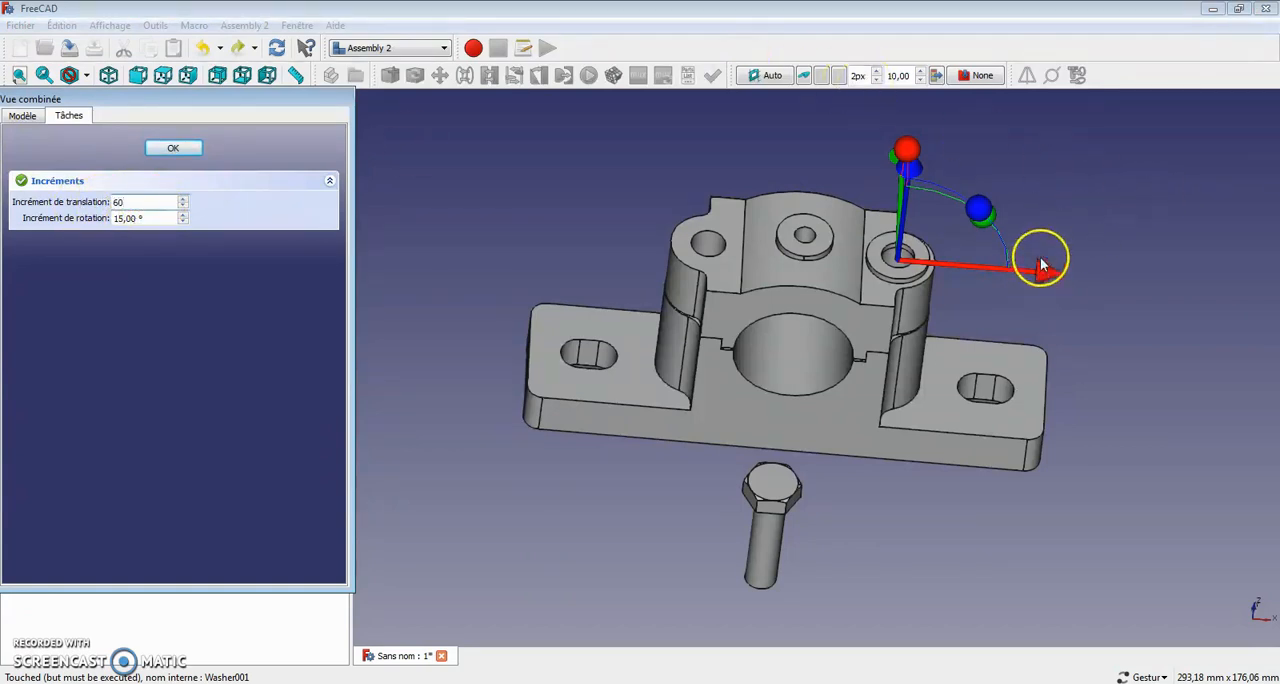
drag(1025, 276, 1019, 279)
drag(943, 273, 770, 257)
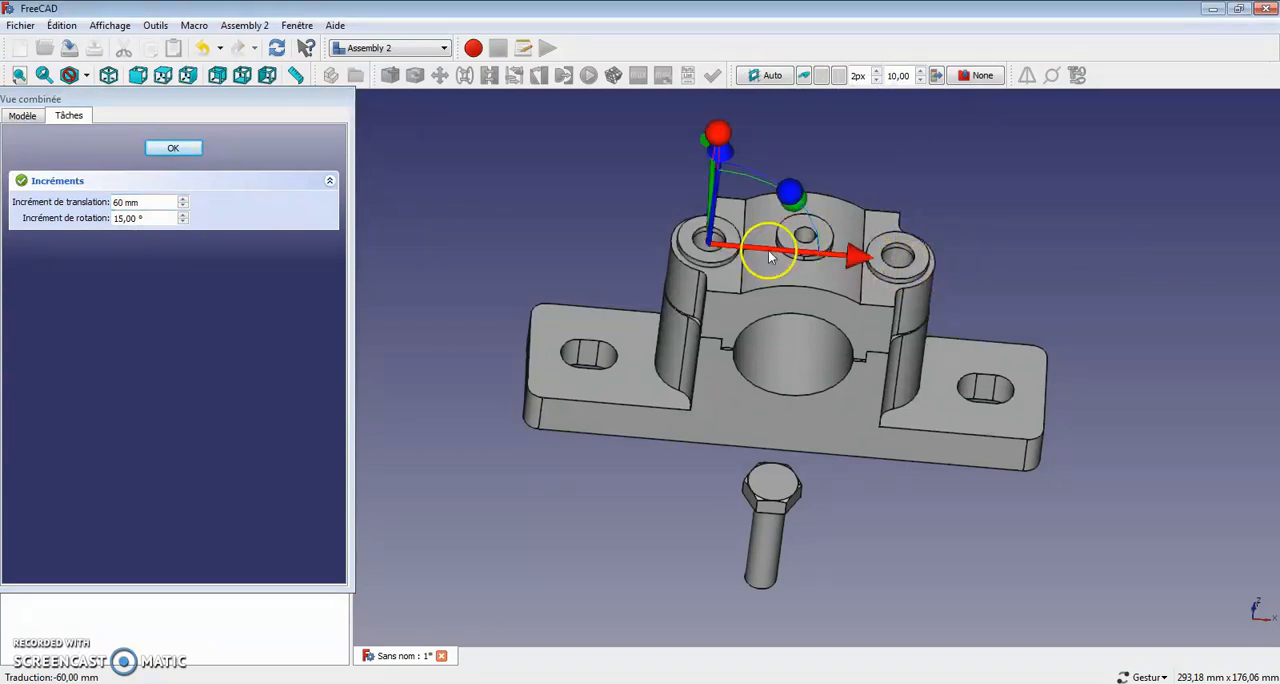
click(172, 149)
Step: Transform the duplicated M10 washer 60 mm in the positive Z direction, lifting it off the cap
drag(497, 293, 589, 269)
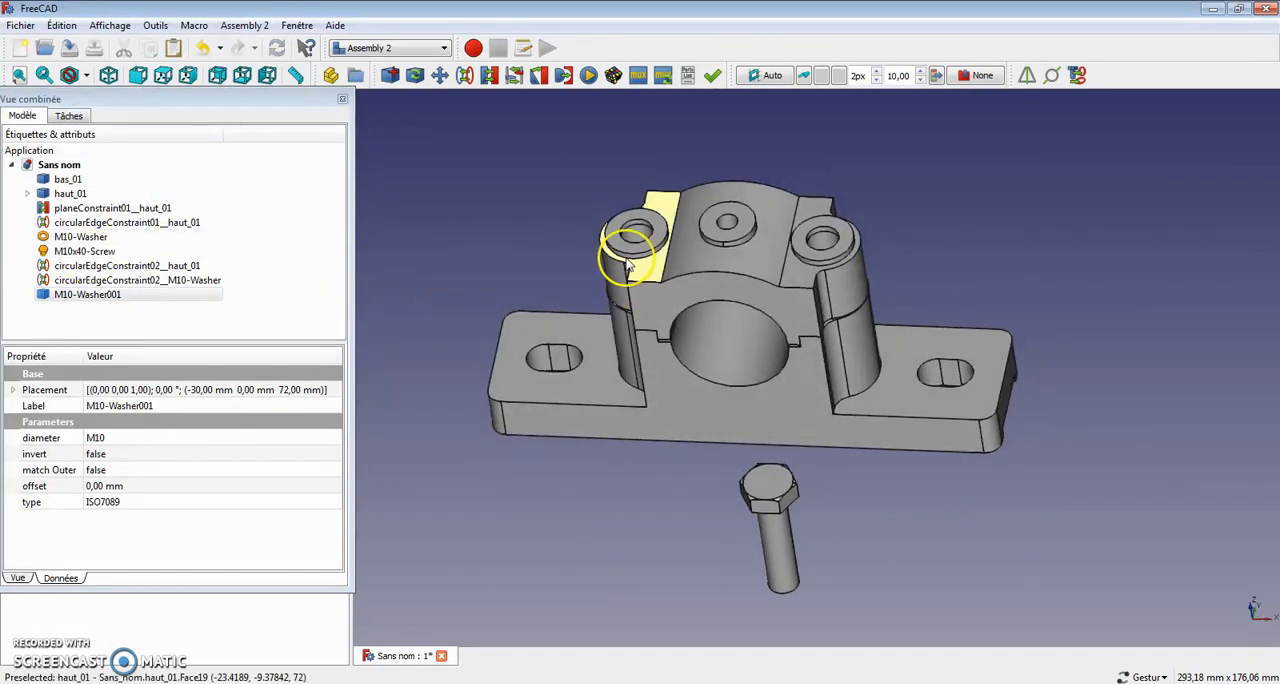
drag(634, 234, 708, 220)
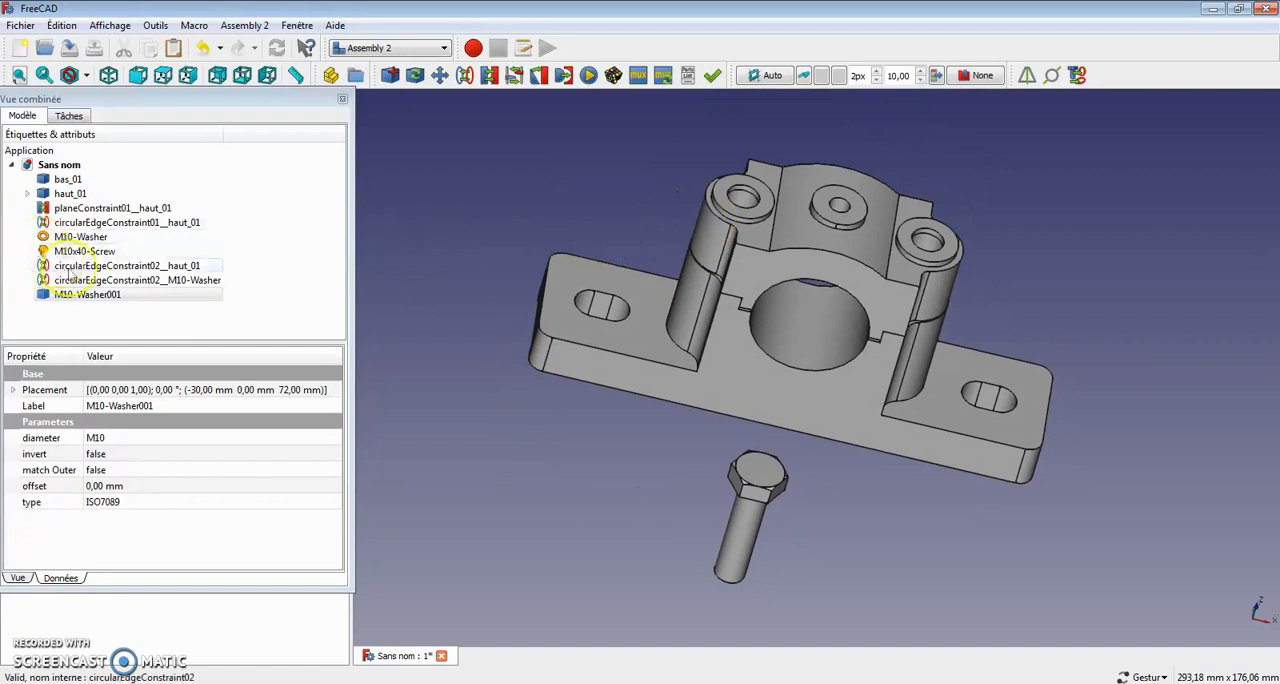
right_click(150, 294)
click(195, 297)
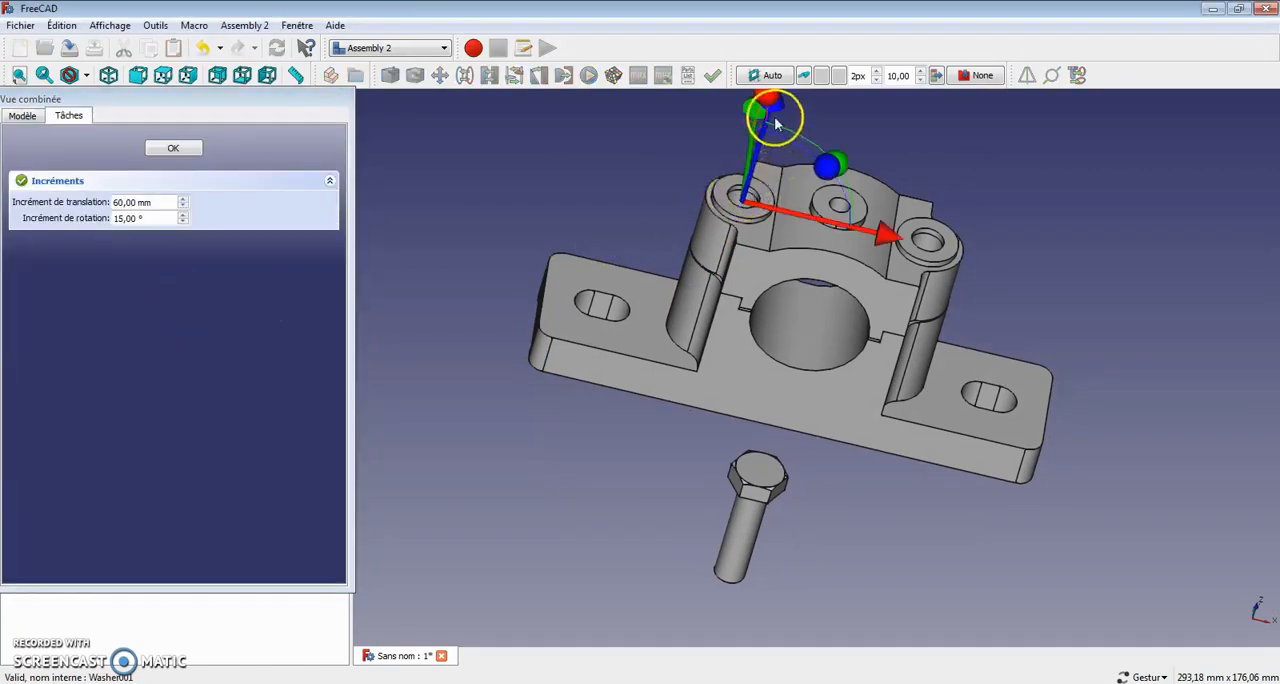
right_drag(689, 279, 690, 500)
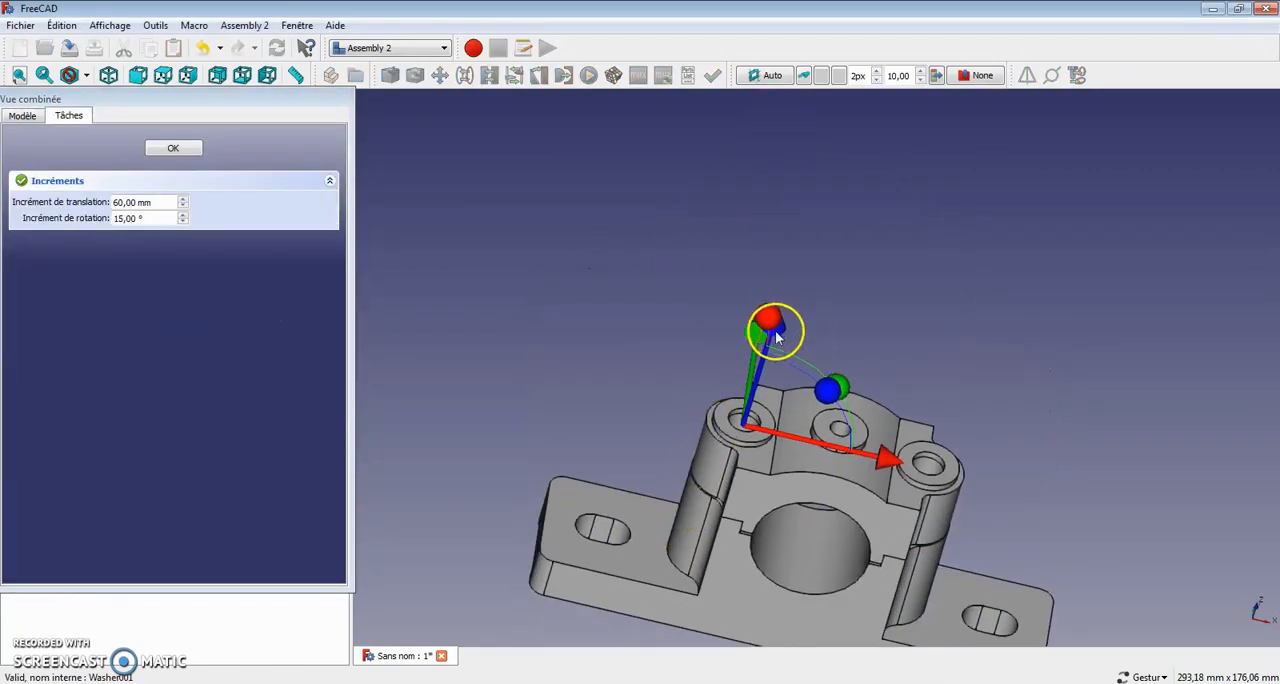
drag(772, 342, 866, 166)
drag(471, 394, 588, 364)
click(175, 147)
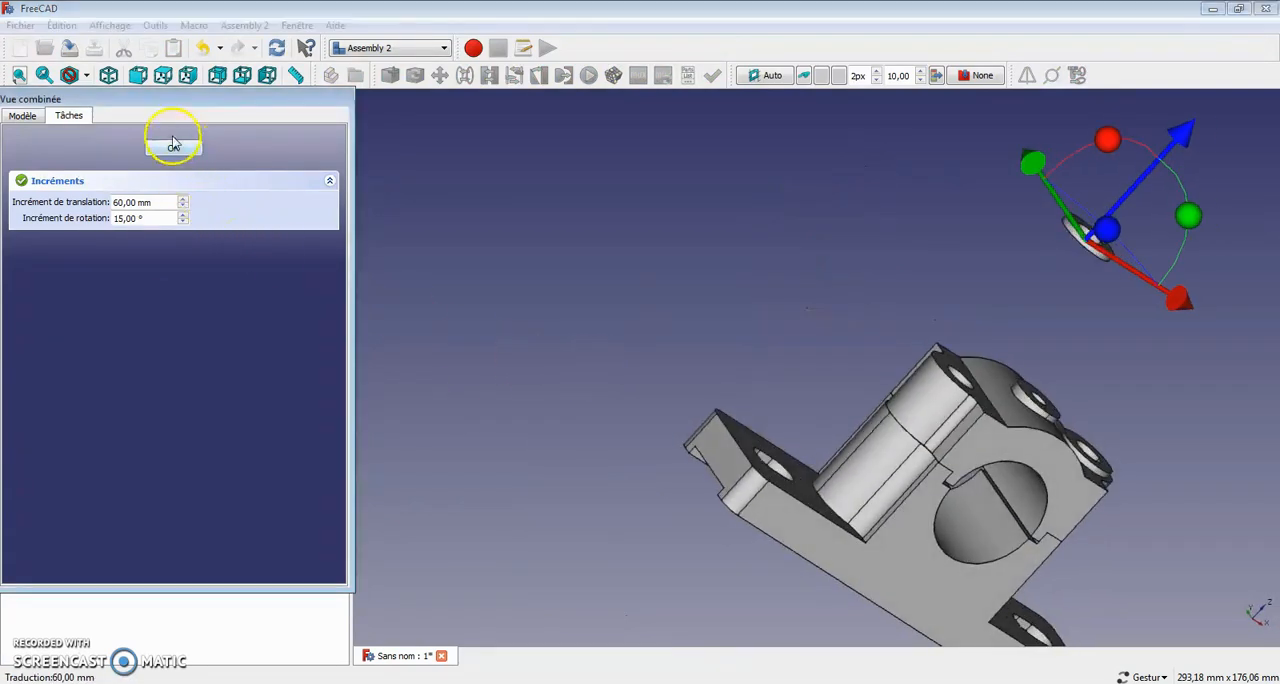
click(178, 154)
click(178, 149)
Step: Add a circular edge constraint between the free bolt hole's top edge on haut_01 and the duplicated washer's lower inner edge
drag(634, 249, 1026, 416)
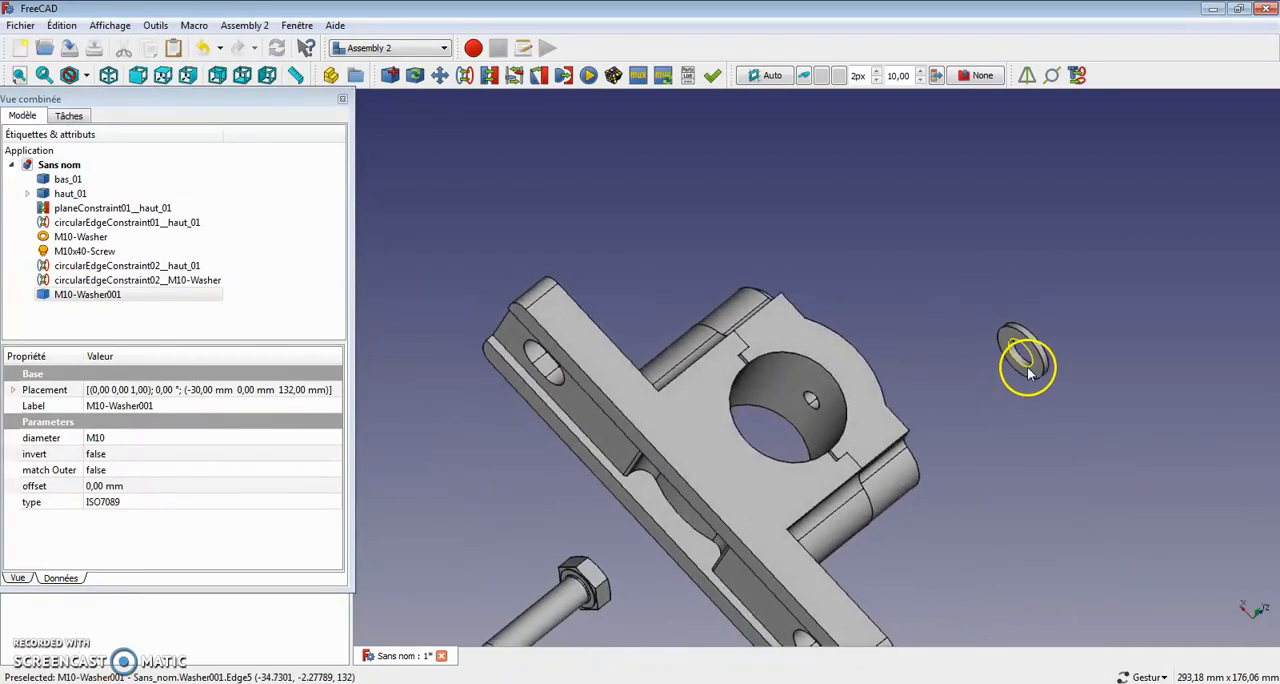
drag(1163, 285, 906, 411)
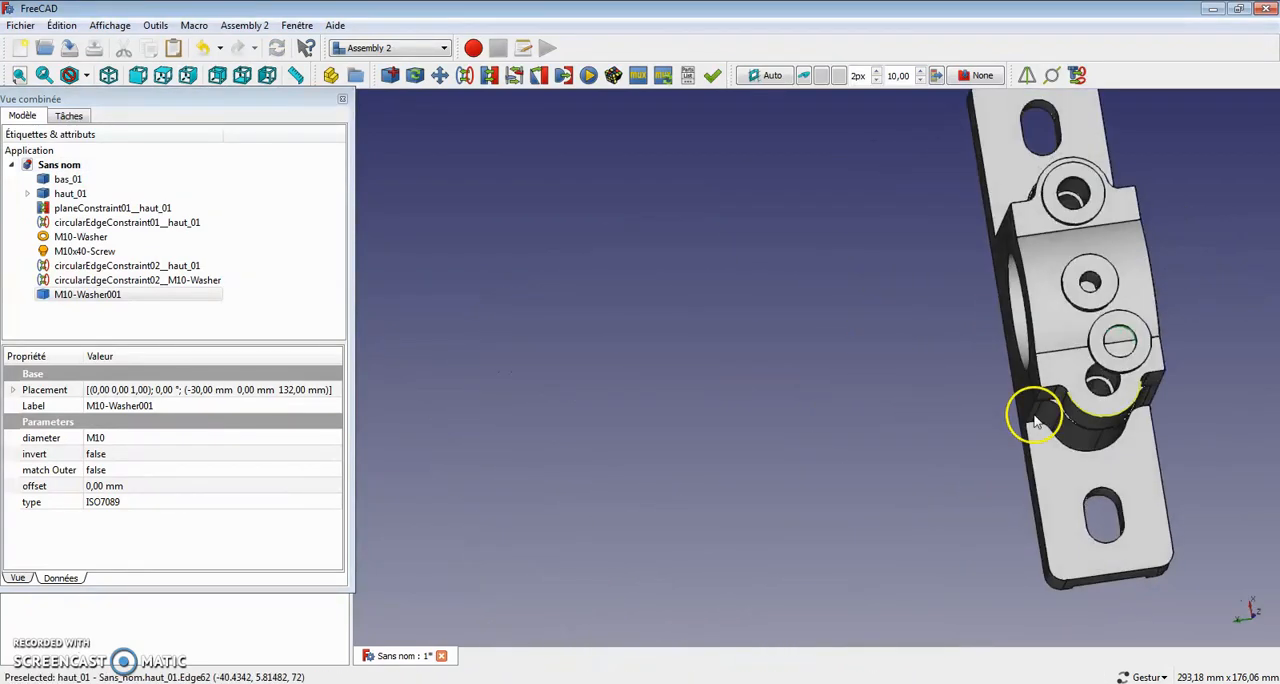
click(1113, 399)
drag(888, 519, 958, 240)
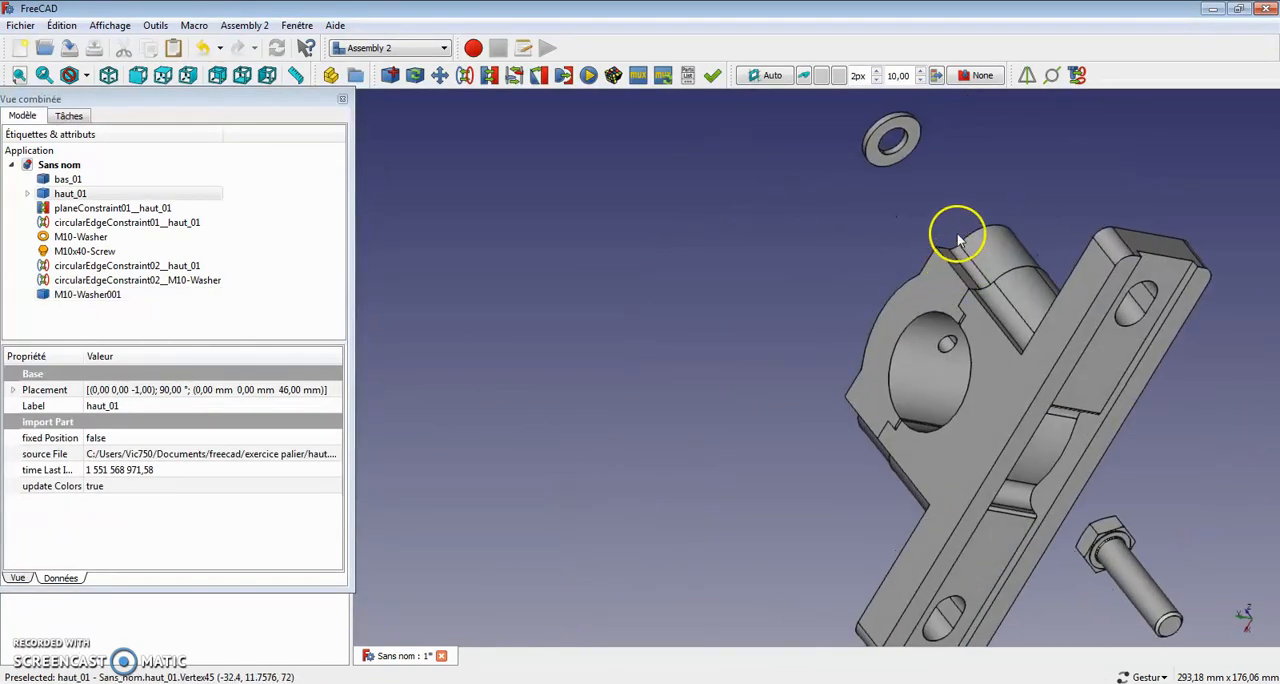
click(905, 150)
drag(905, 150, 574, 306)
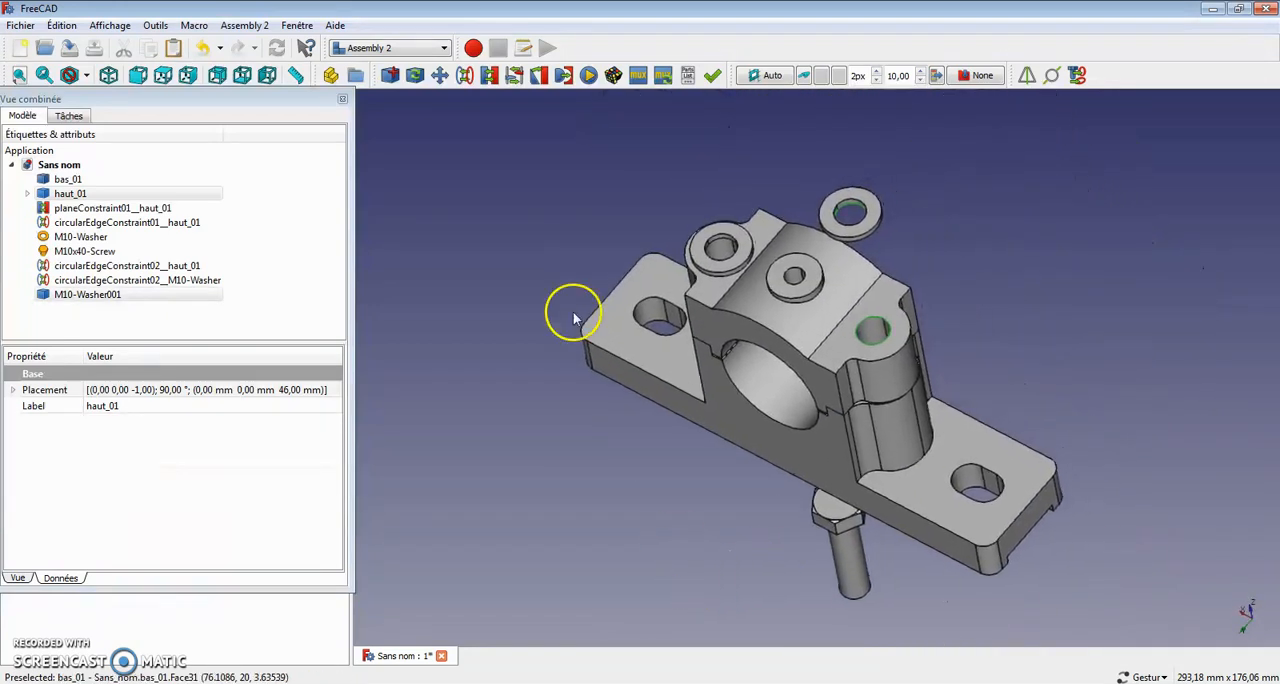
click(465, 76)
drag(1178, 364, 1176, 470)
scroll(1046, 440, up, 4)
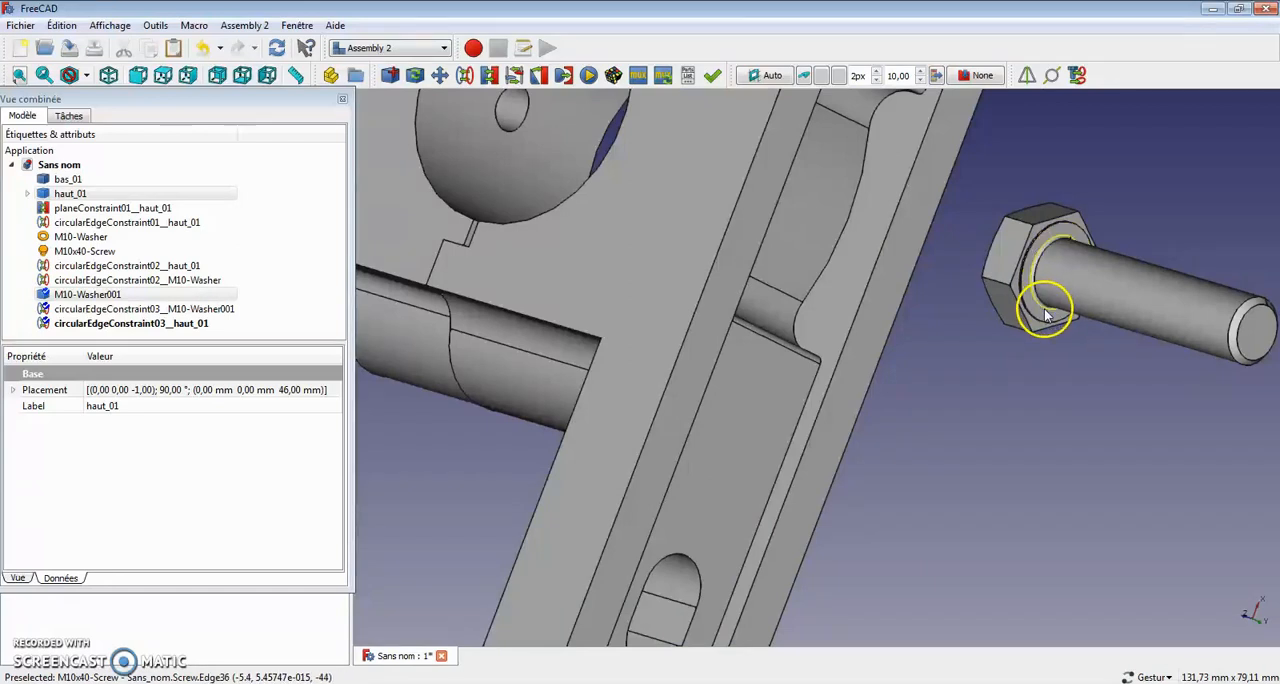
drag(1109, 200, 849, 252)
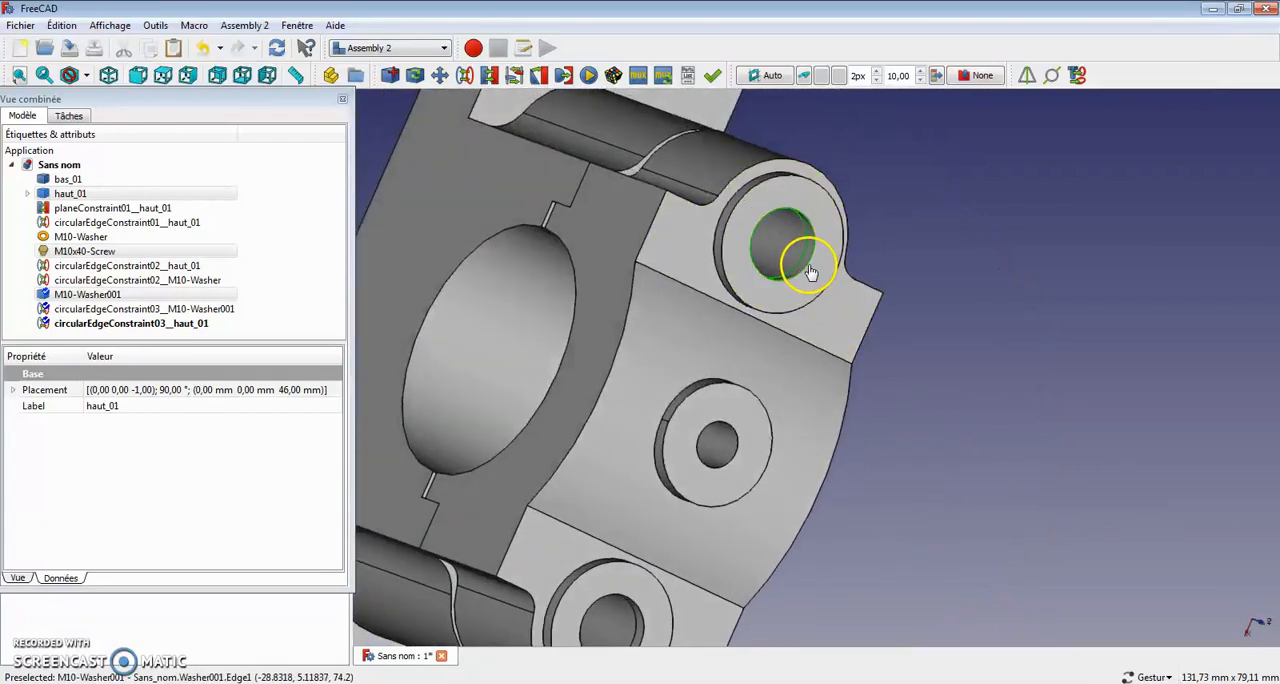
click(893, 235)
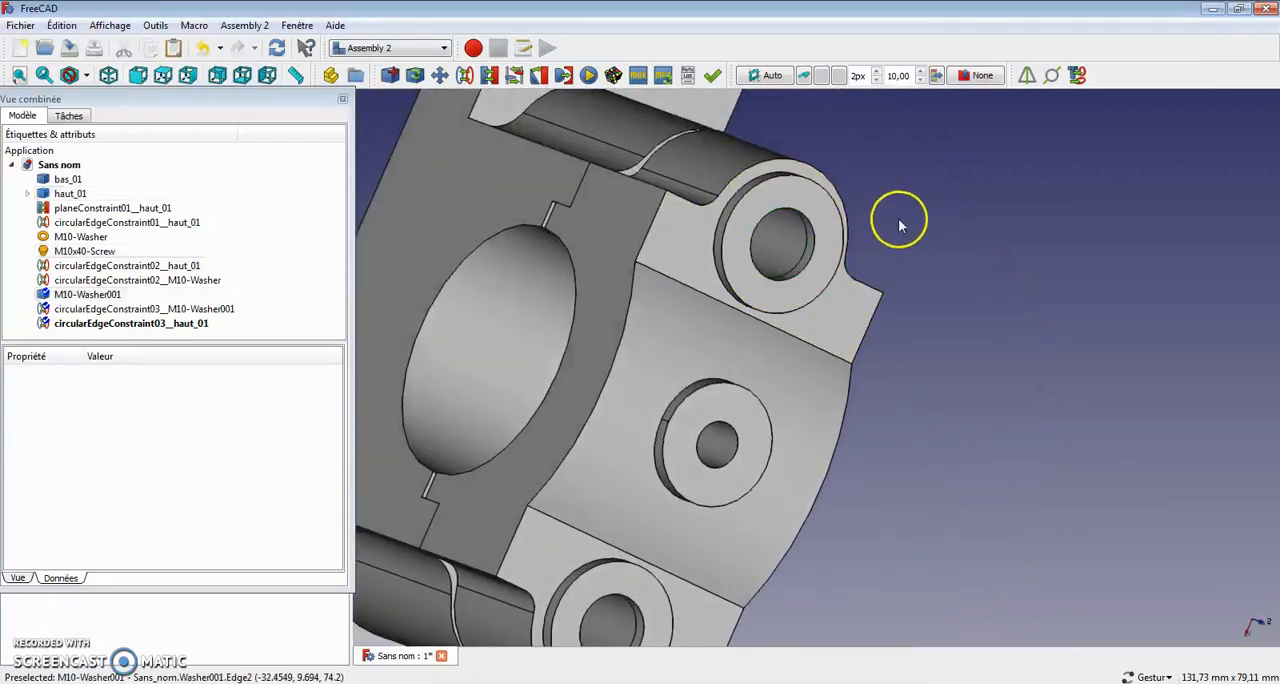
Step: Add a circular edge constraint between the duplicated washer's upper hole edge and the circular edge under the M10x40 screw's head
click(812, 265)
drag(831, 260, 1229, 100)
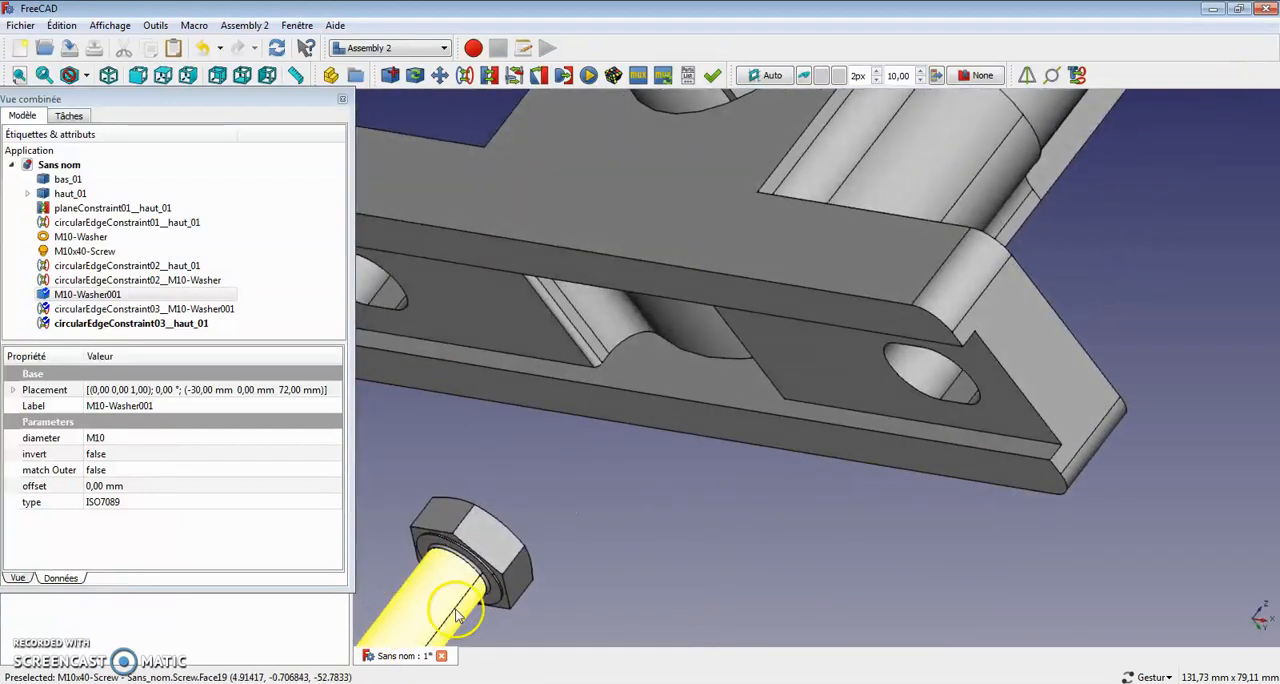
scroll(460, 612, up, 5)
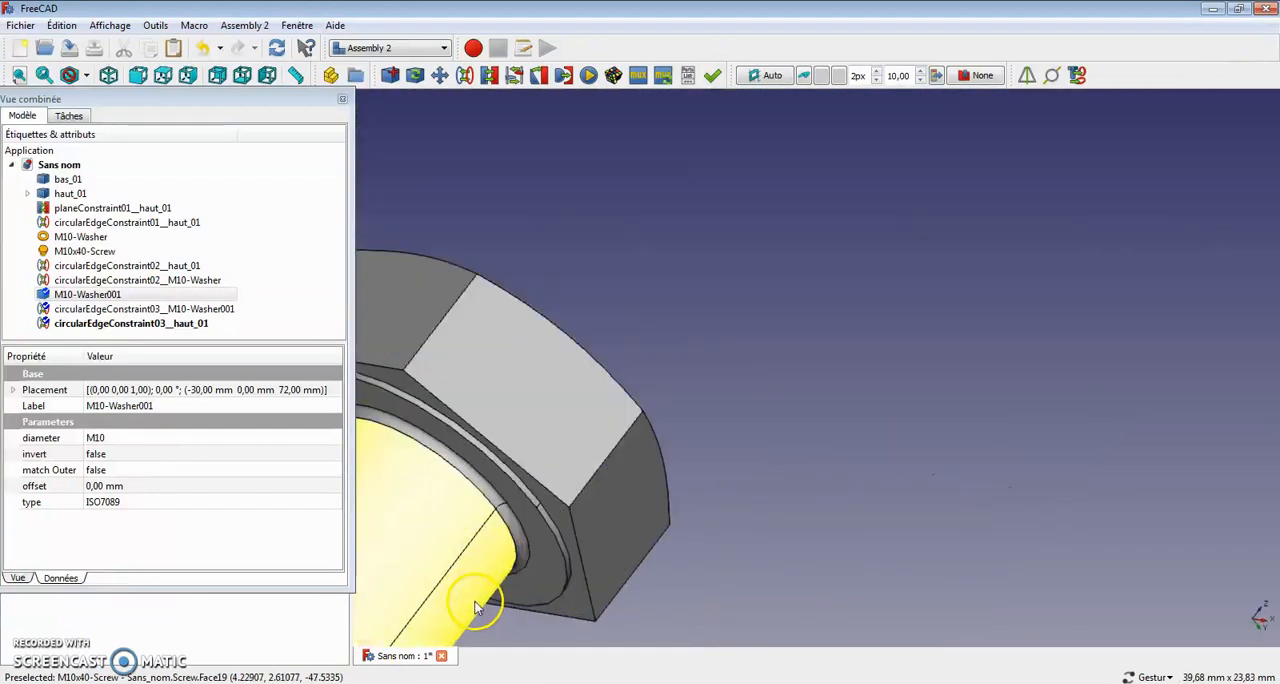
click(523, 533)
drag(892, 412, 744, 485)
scroll(727, 515, down, 8)
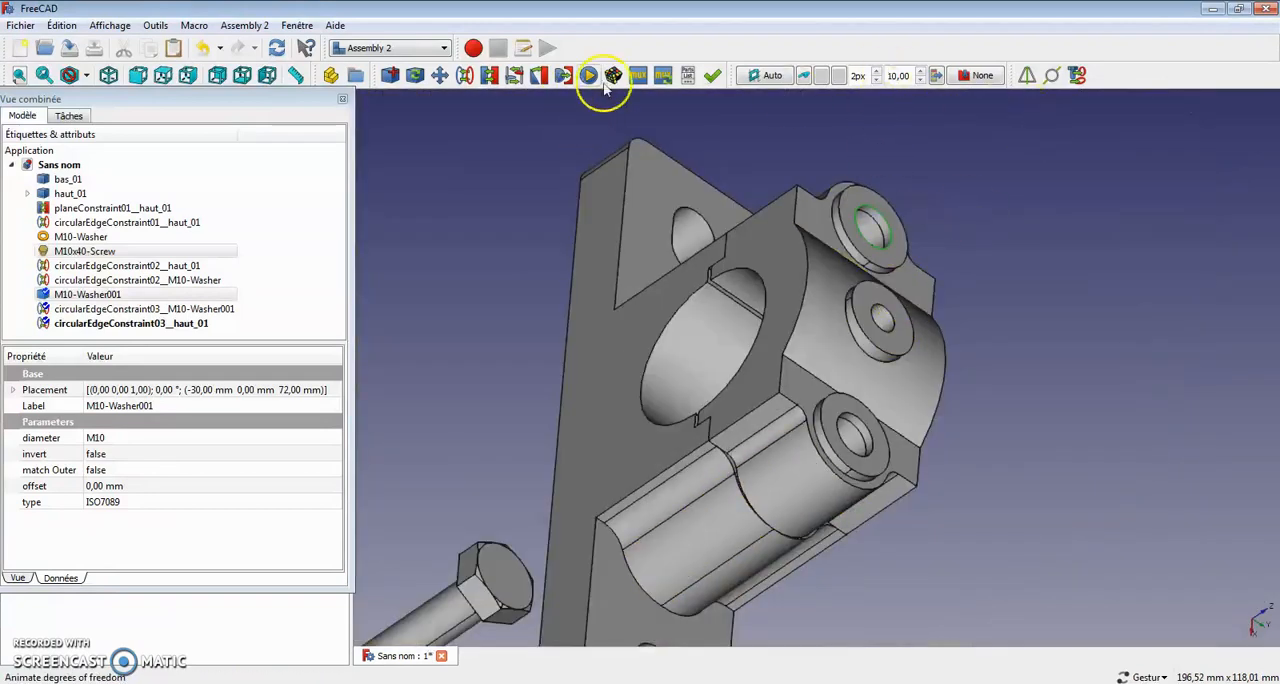
click(469, 80)
Step: Inspect the screw inside its bolt hole in wireframe display, and set the display mode to Filaire ombré
drag(785, 290, 1134, 442)
right_drag(1134, 442, 1134, 525)
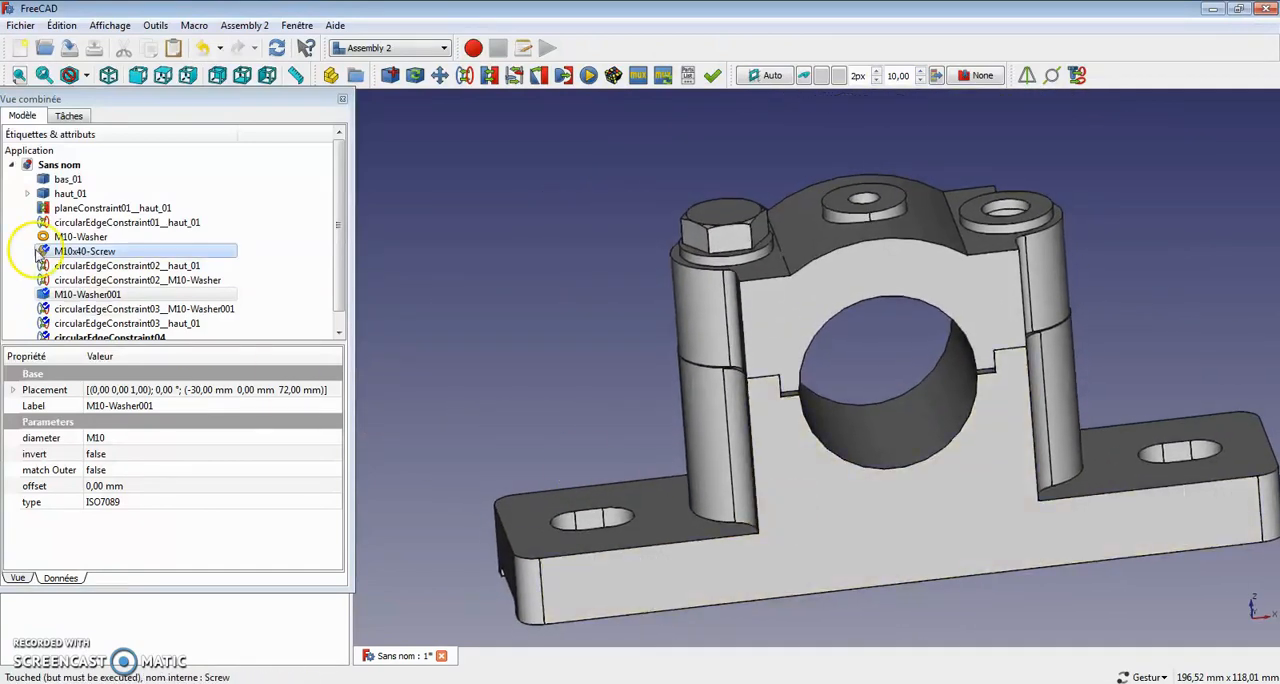
click(86, 76)
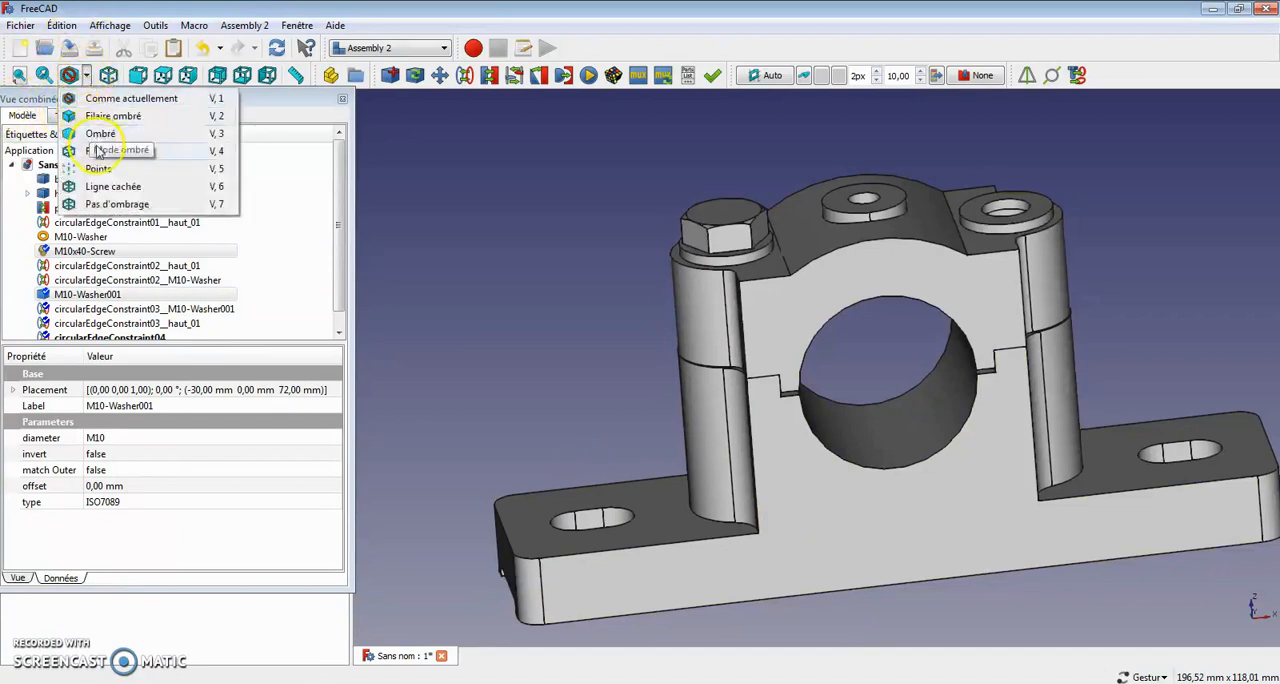
click(165, 138)
drag(579, 401, 654, 377)
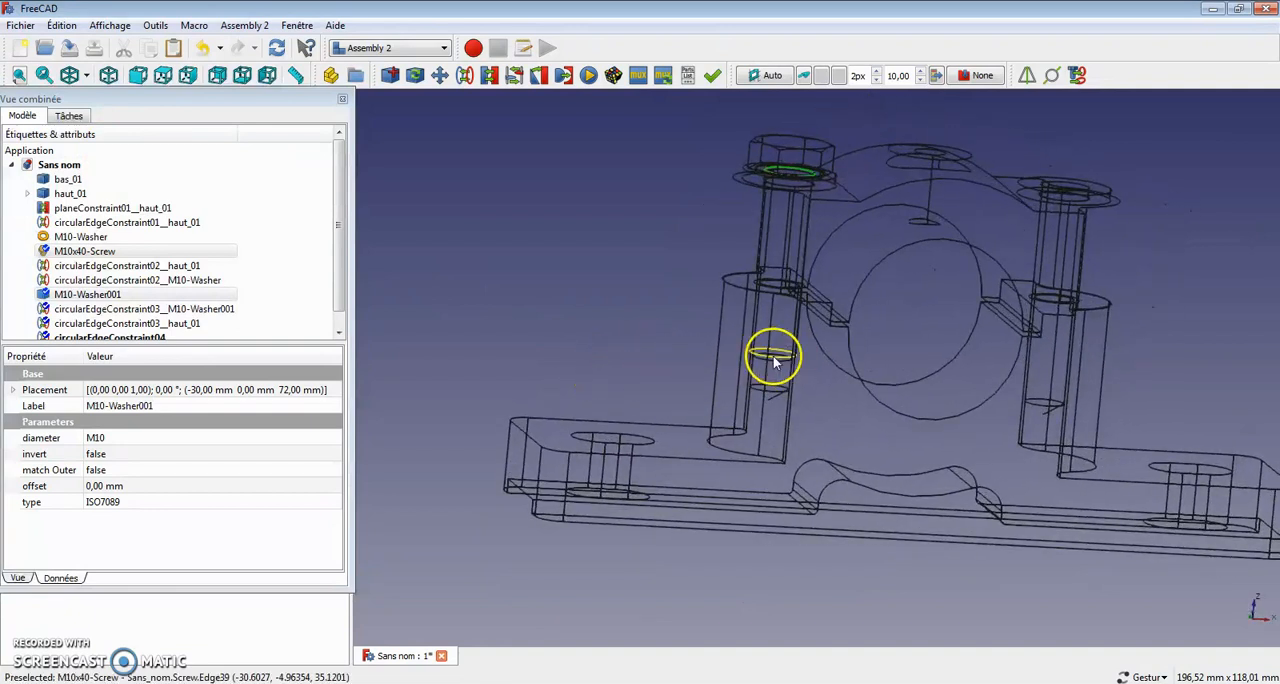
click(87, 77)
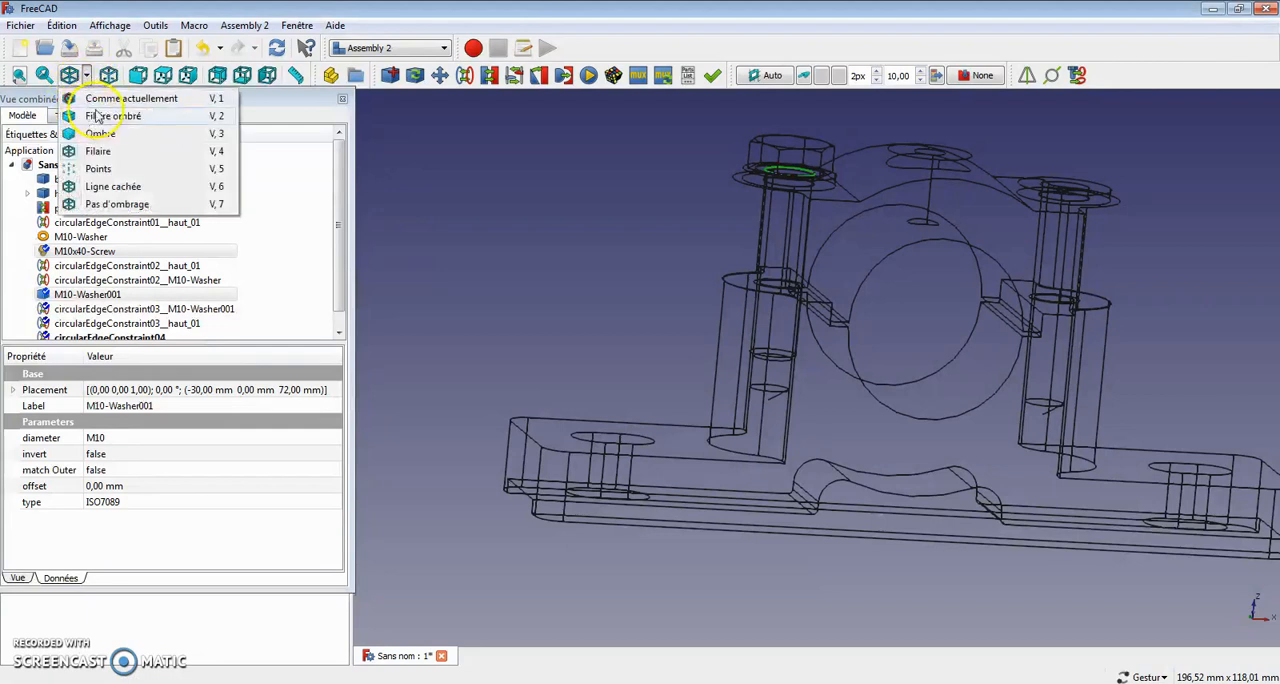
click(97, 117)
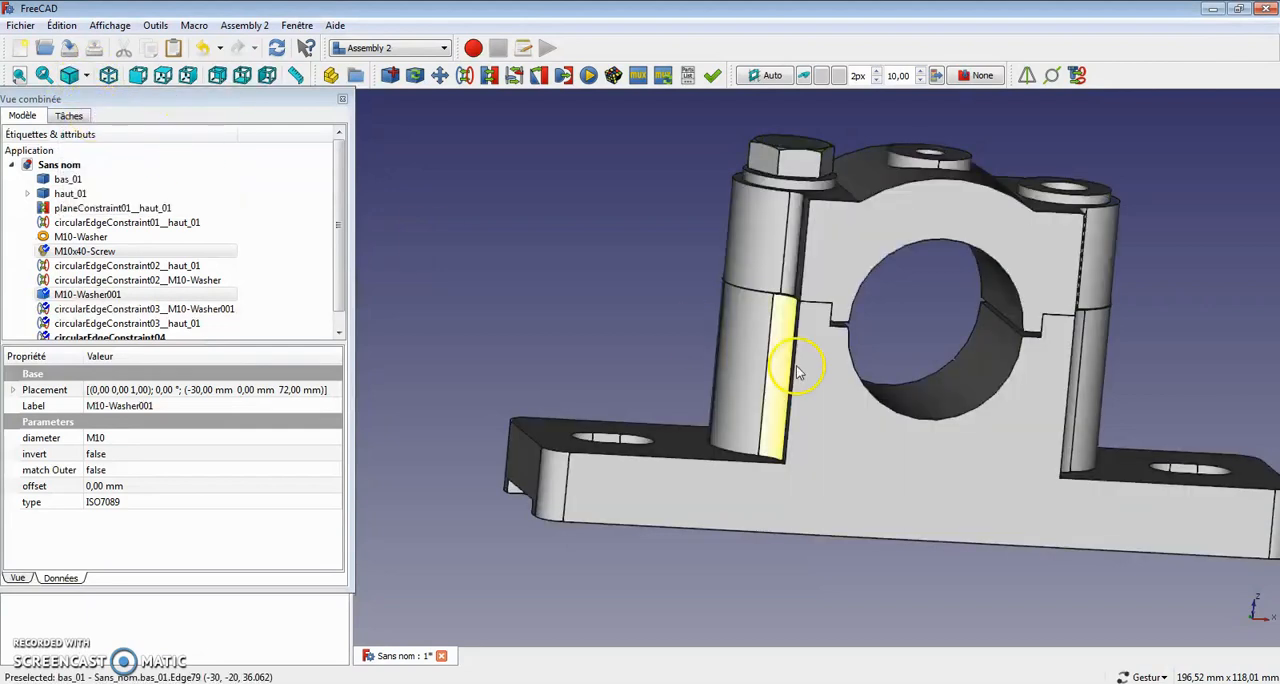
Step: Copy only the M10x40 screw and paste one duplicate of it into the assembly
scroll(829, 451, down, 3)
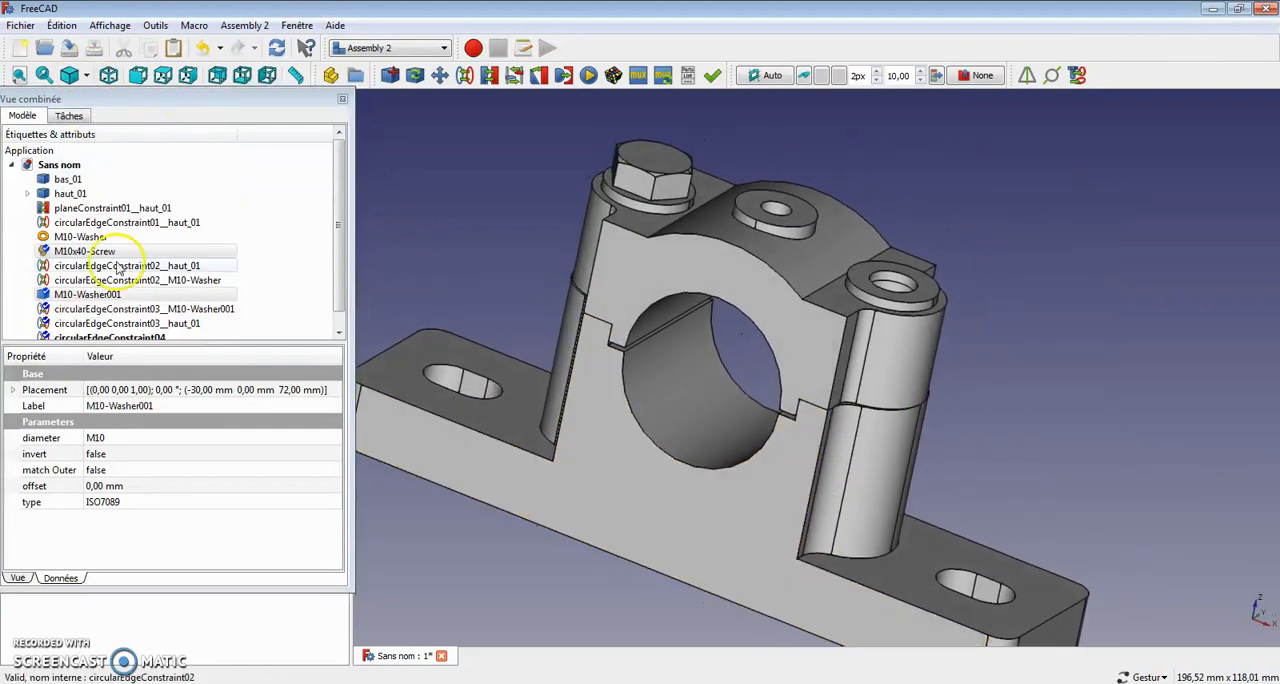
scroll(157, 325, down, 1)
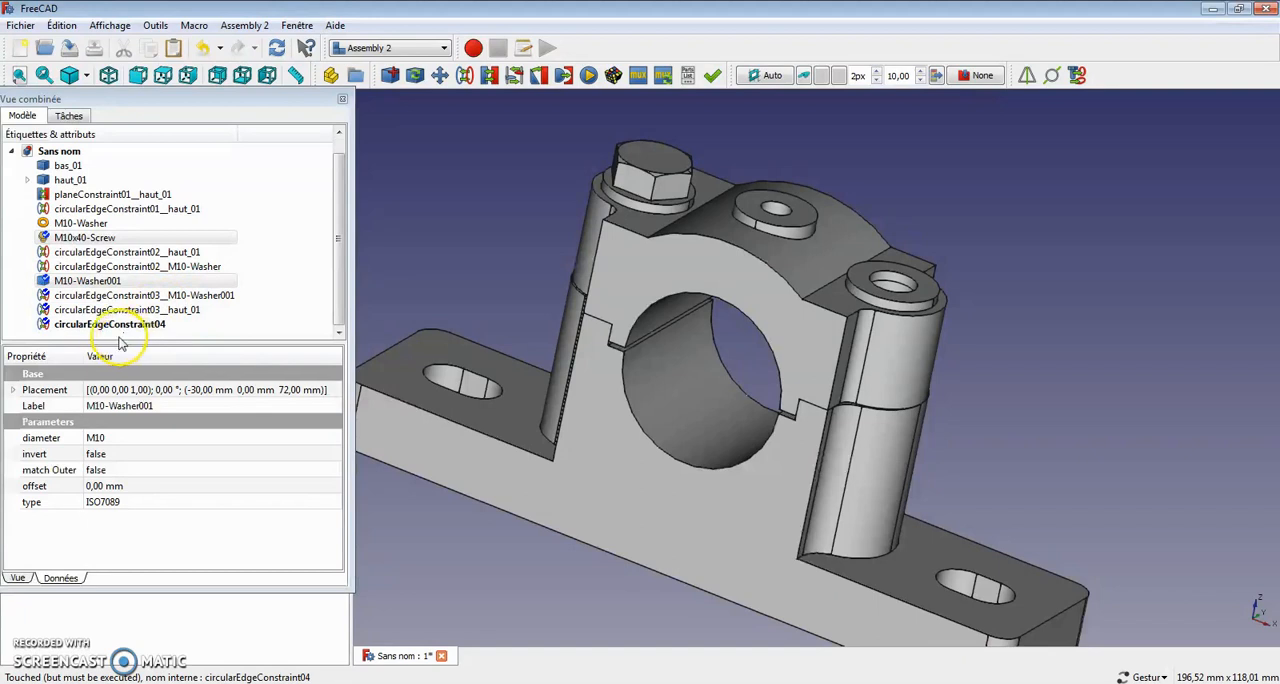
click(104, 239)
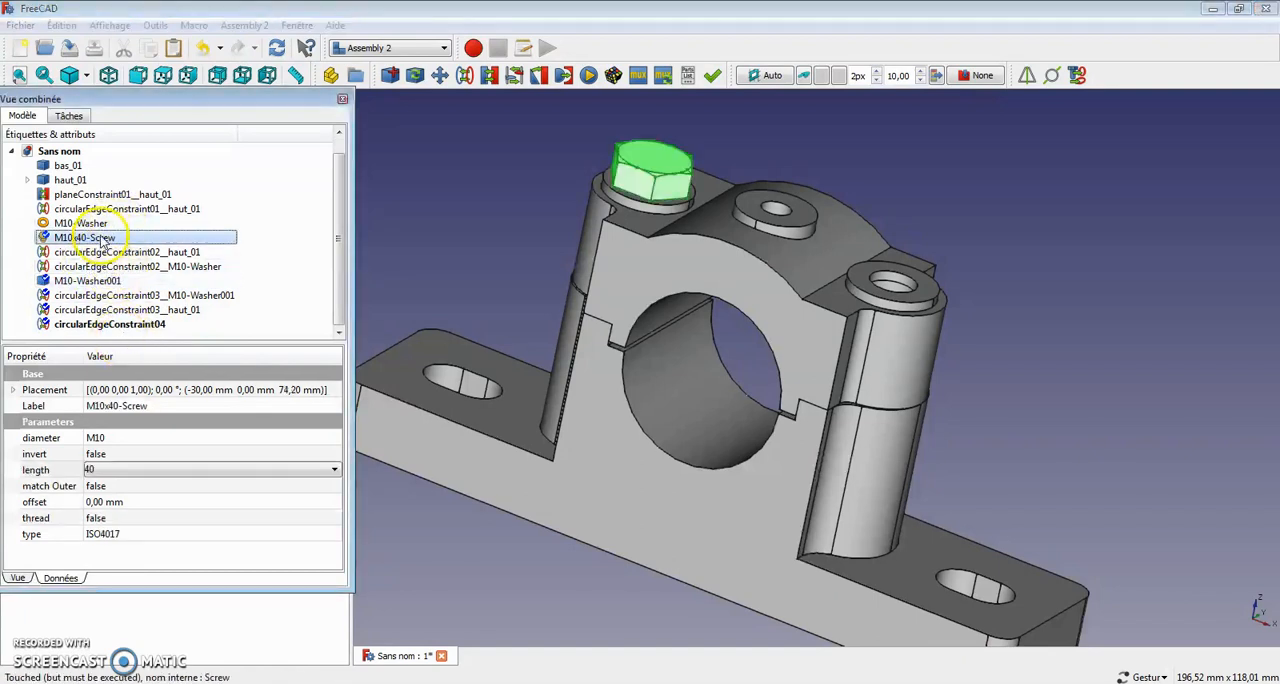
right_click(108, 242)
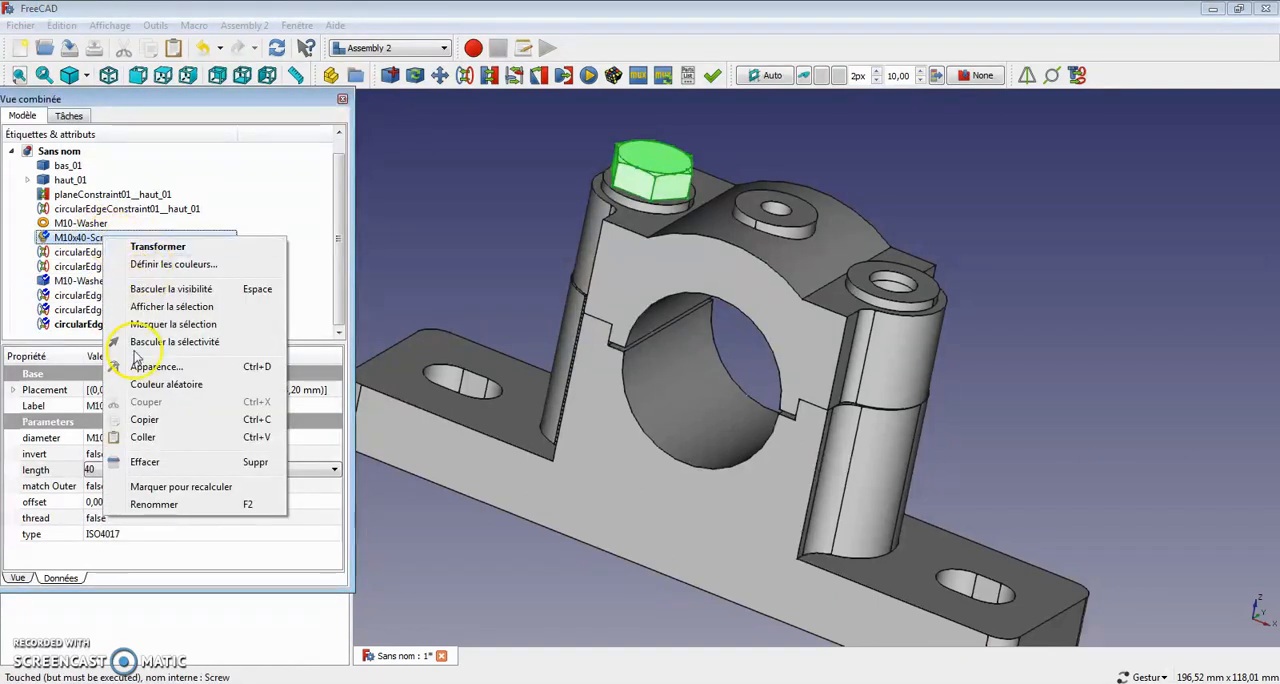
click(143, 420)
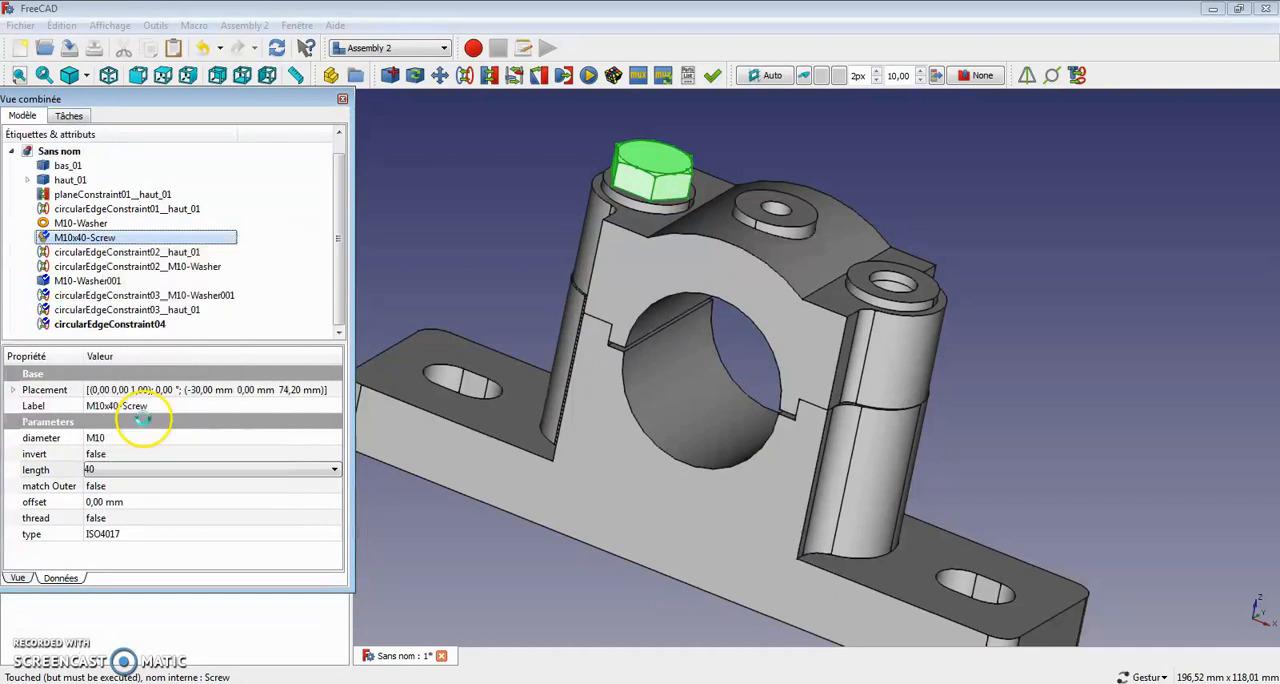
click(309, 294)
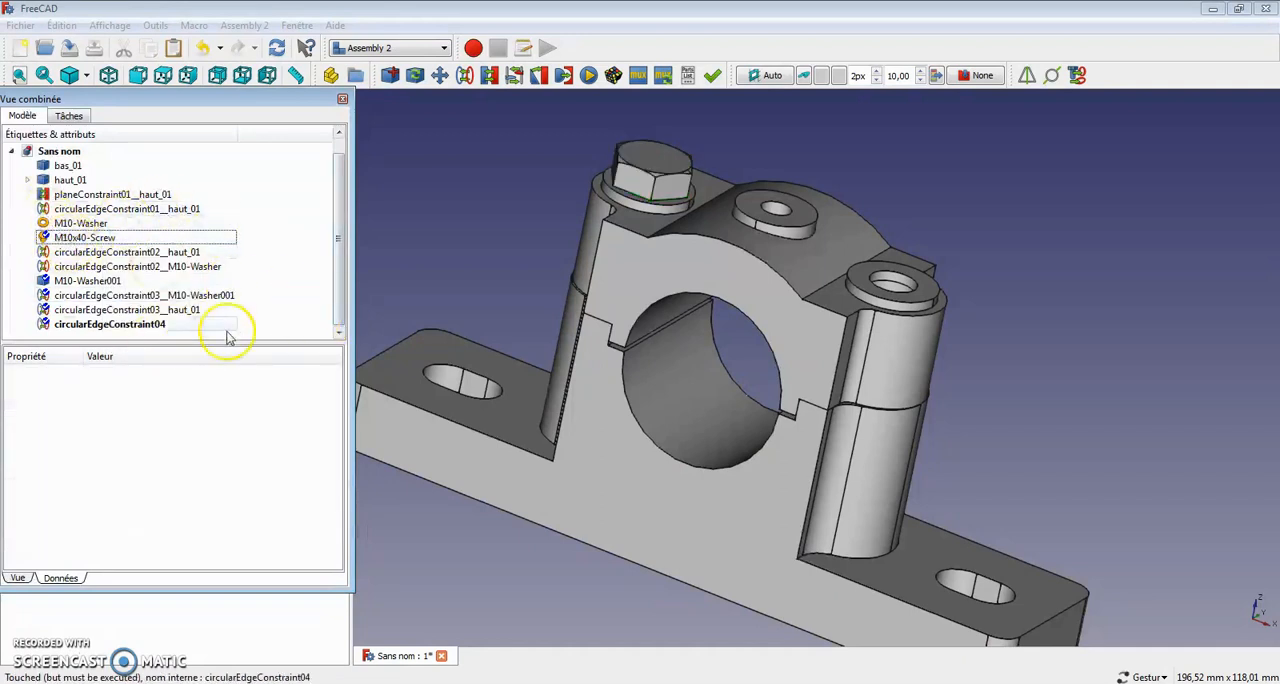
click(62, 237)
right_click(62, 237)
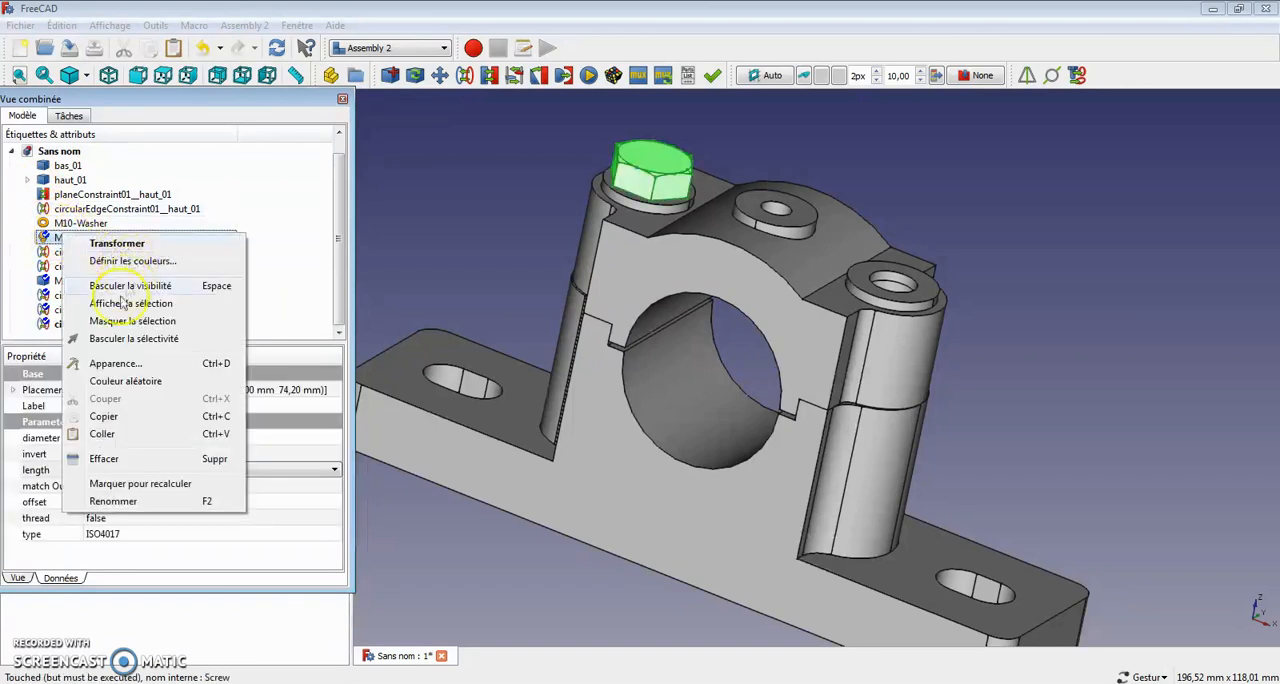
click(102, 433)
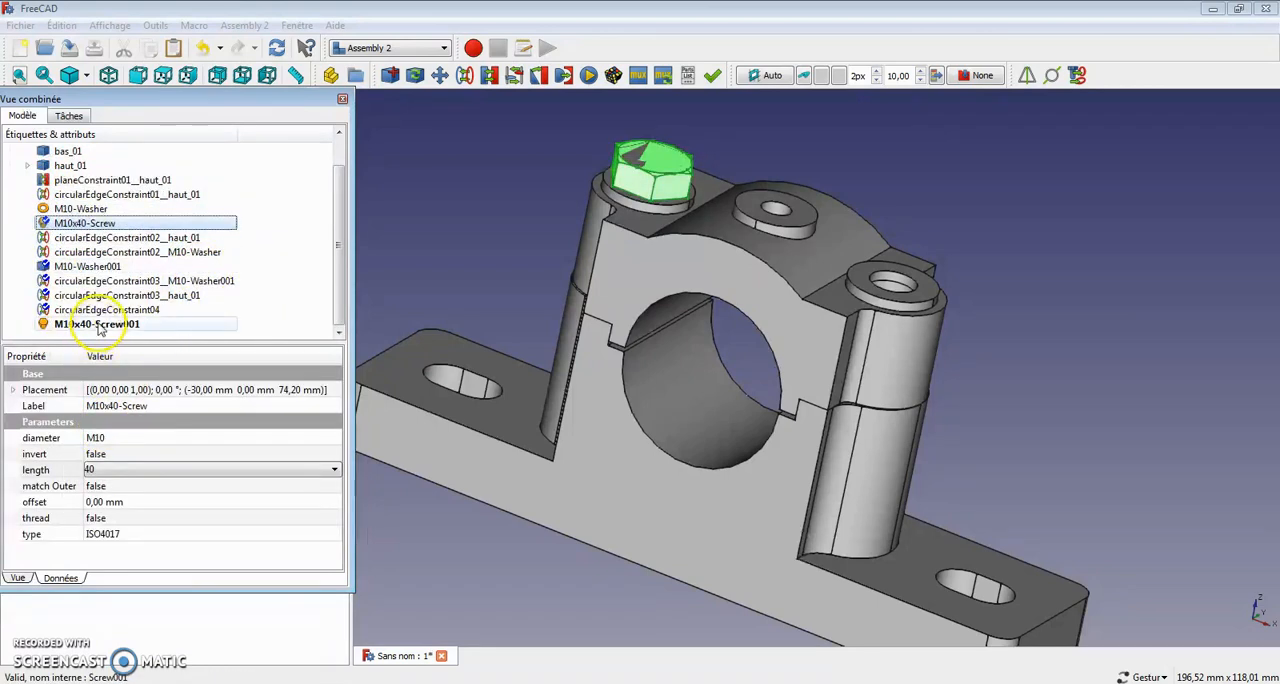
Step: Transform the duplicated M10x40 screw 120 mm in the positive X direction
click(98, 326)
right_click(141, 331)
click(185, 331)
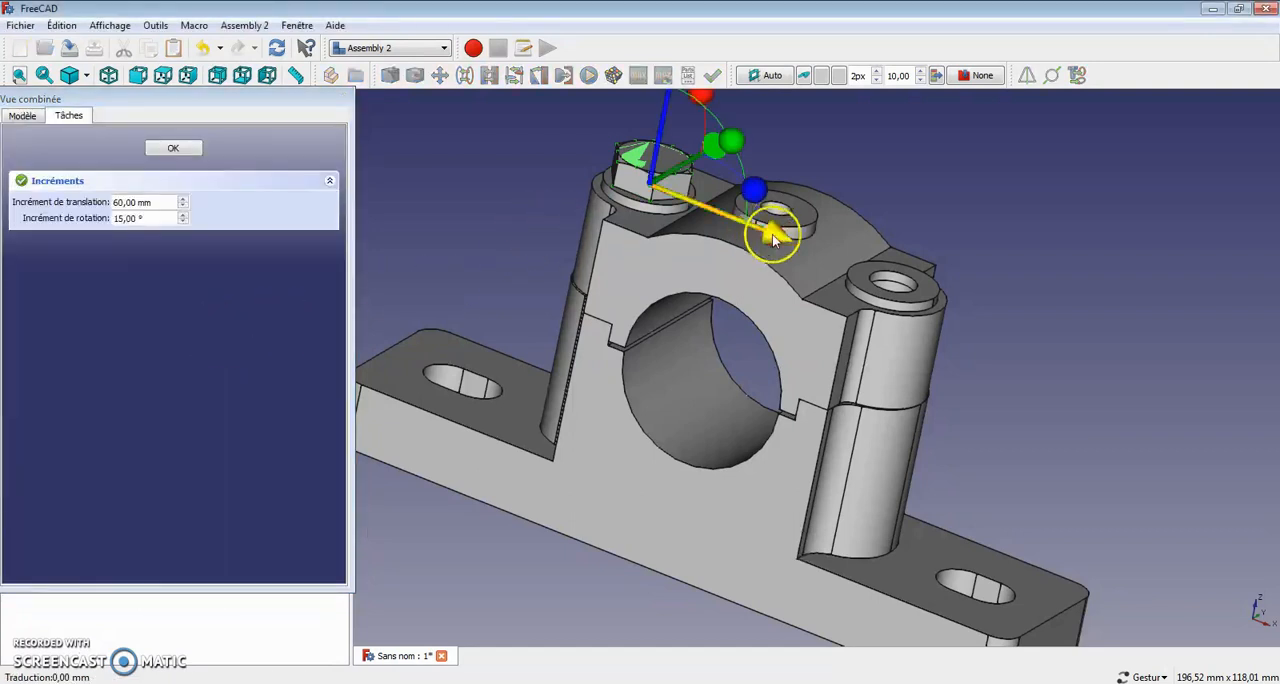
drag(775, 237, 1277, 352)
click(927, 172)
click(147, 146)
Step: Add a circular edge constraint between the circular edge under the duplicated M10x40 screw's head and the upper outer edge of the uncovered M10 washer
drag(780, 392, 885, 359)
right_drag(885, 359, 960, 683)
click(906, 241)
scroll(907, 248, up, 4)
right_drag(846, 226, 935, 330)
scroll(845, 250, up, 6)
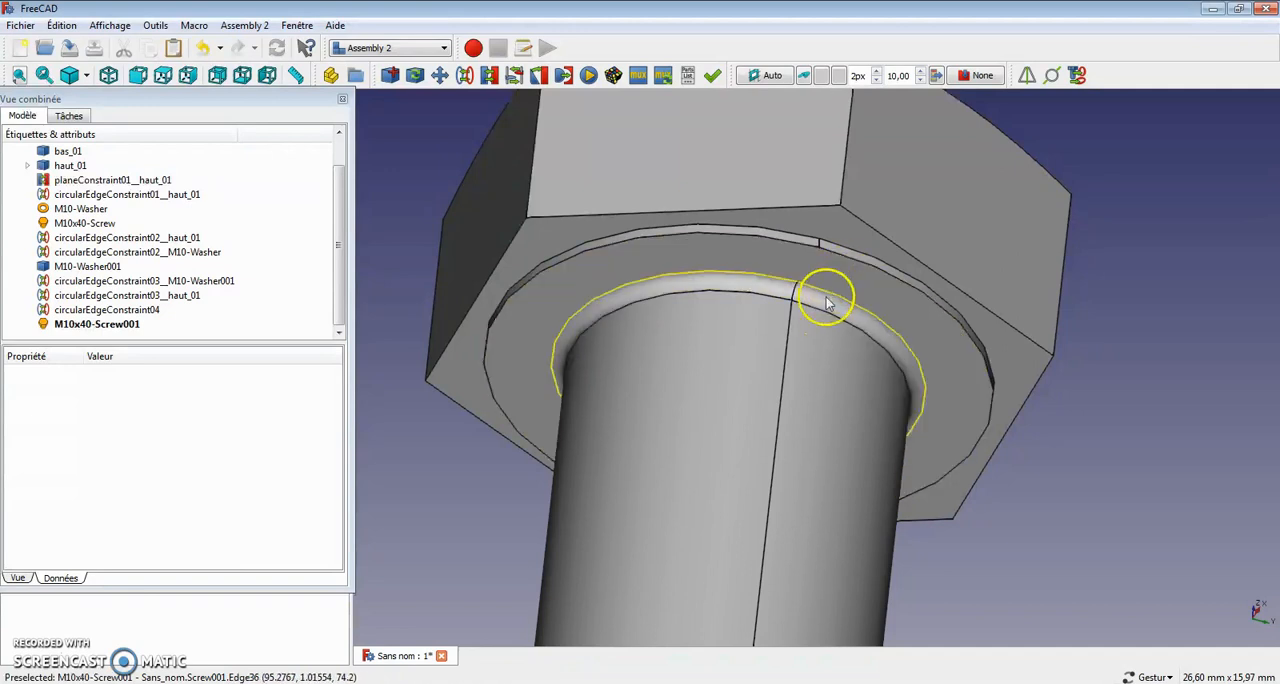
click(870, 272)
scroll(871, 274, down, 8)
drag(721, 249, 776, 488)
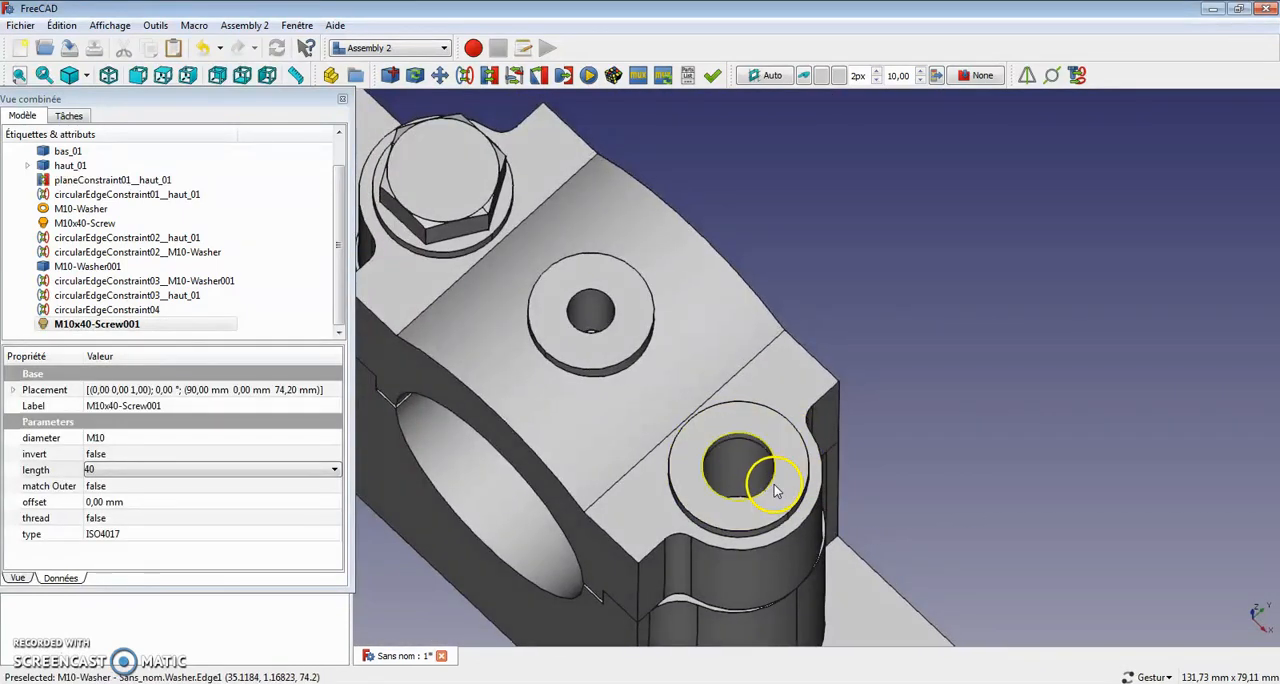
click(806, 500)
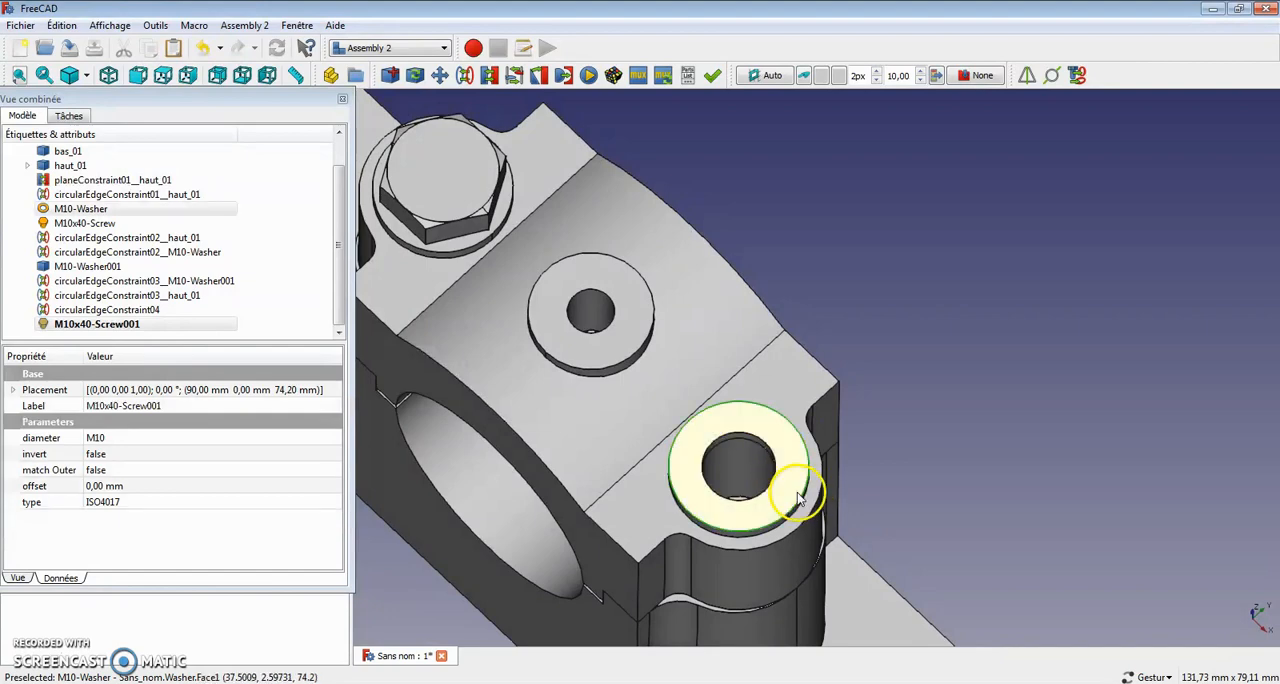
click(466, 80)
drag(560, 120, 1077, 564)
scroll(397, 361, down, 4)
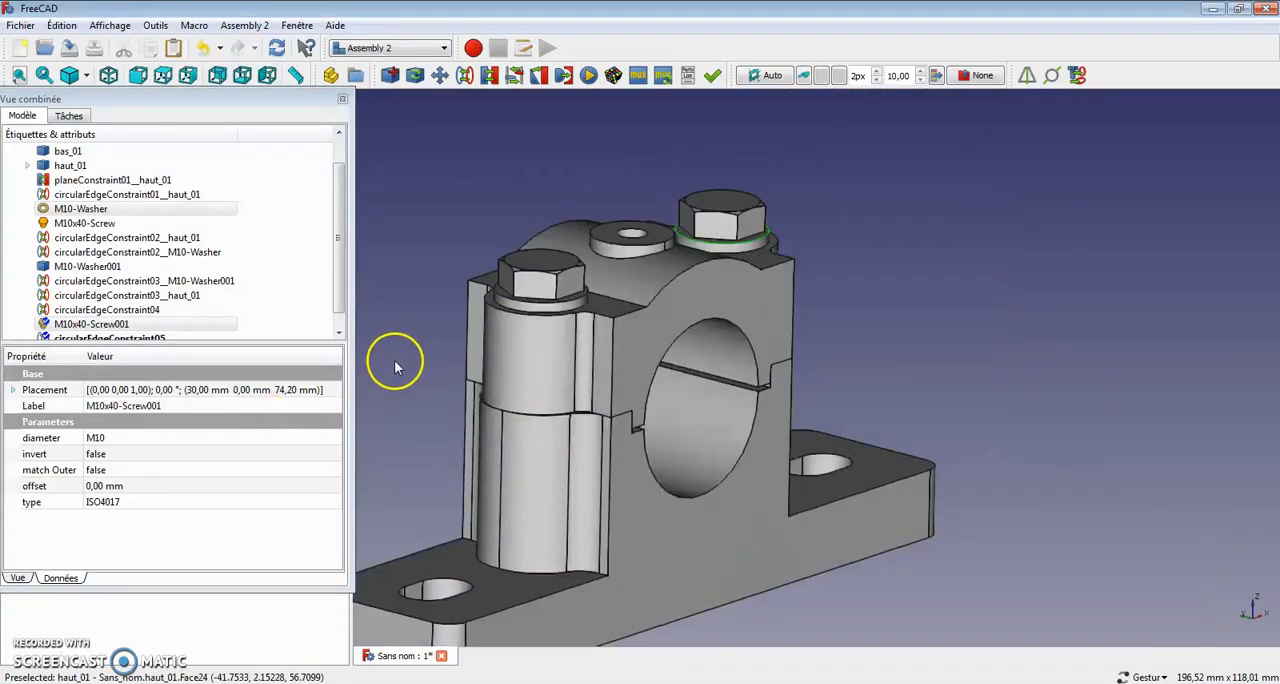
Step: Give the bearing base bas_01 a golden-brown metal display material
right_drag(780, 480, 975, 464)
drag(975, 464, 597, 540)
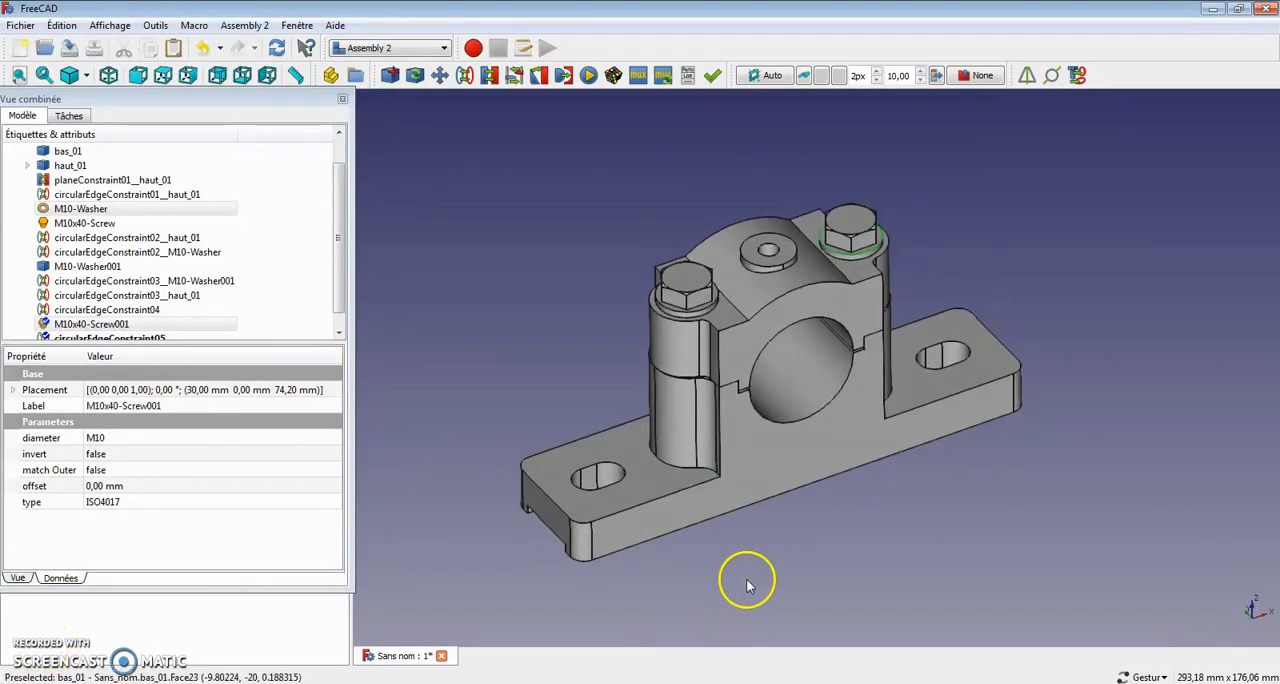
click(754, 460)
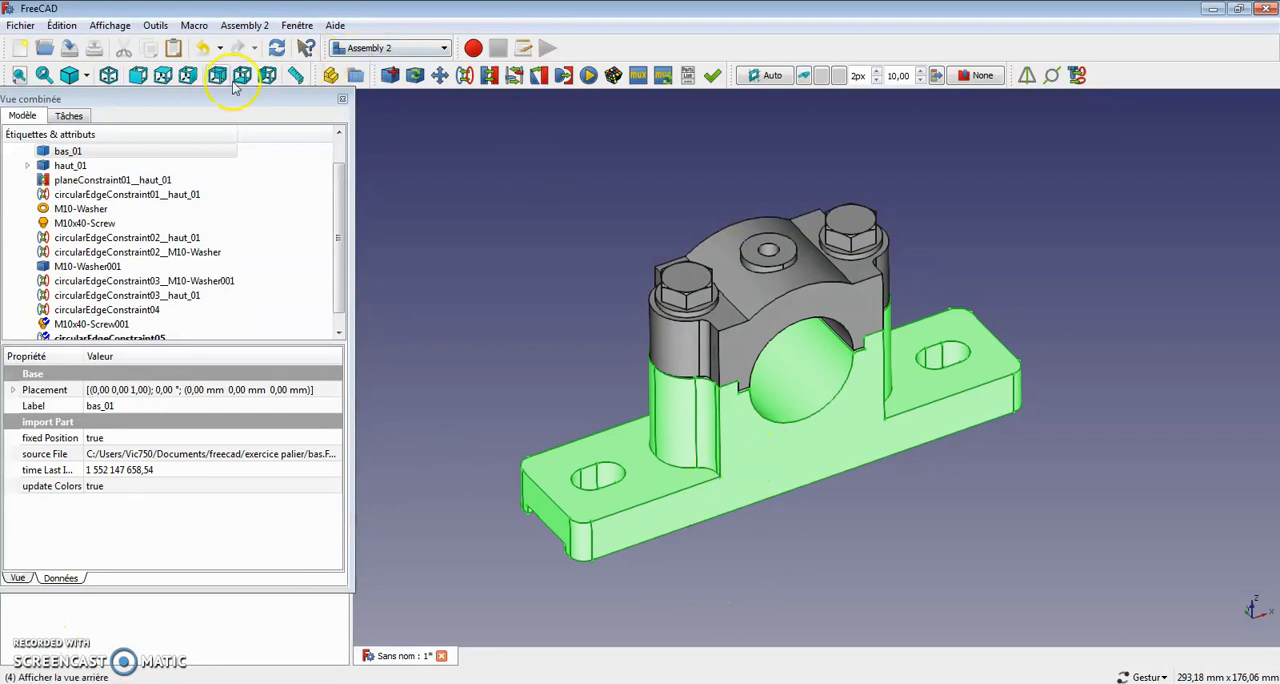
click(62, 25)
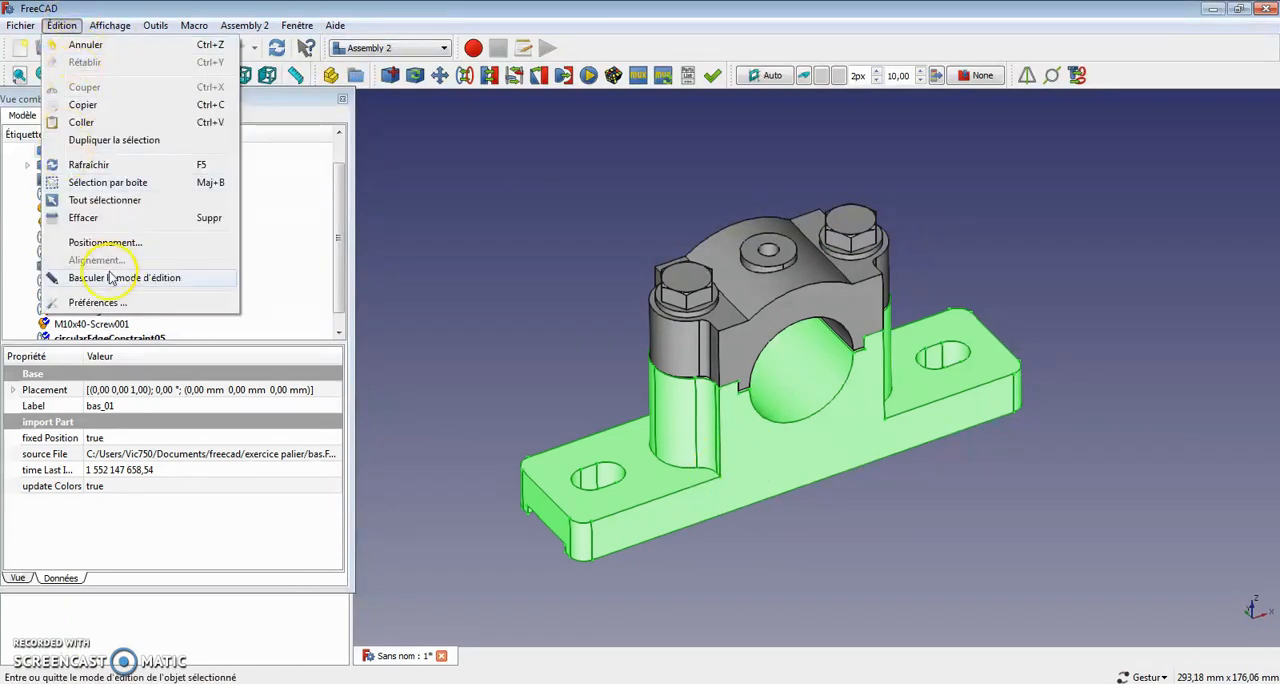
mouse_move(124, 28)
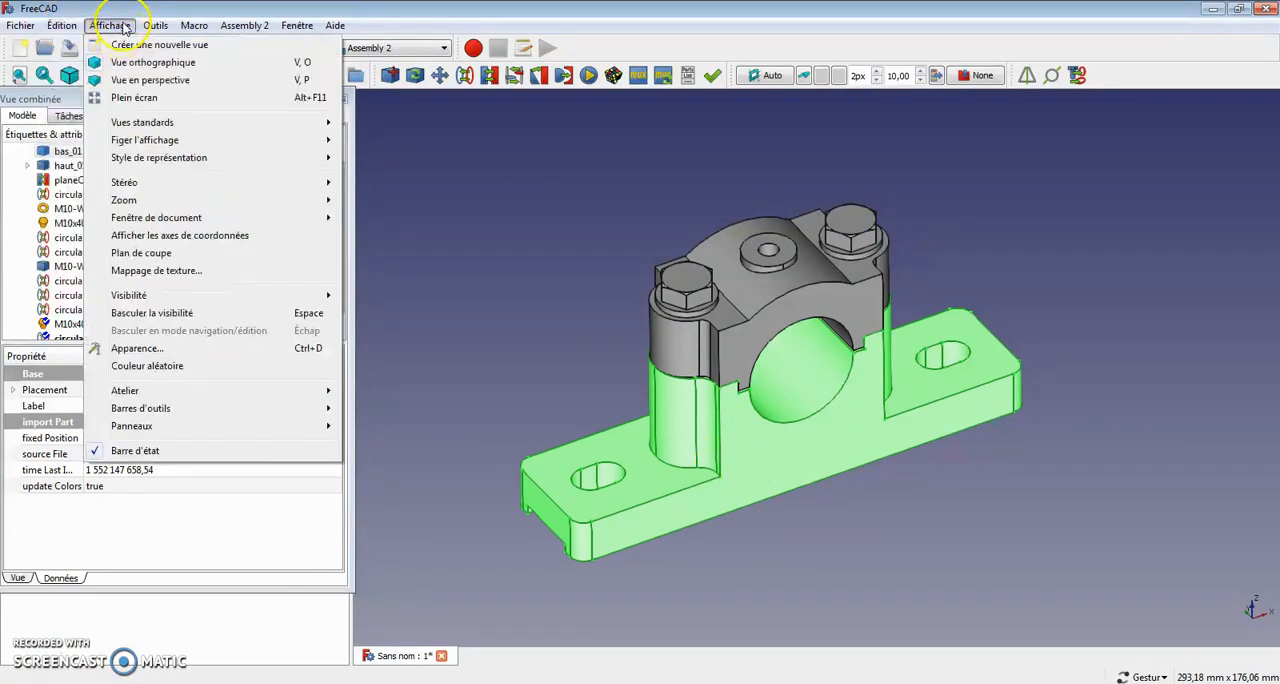
click(138, 348)
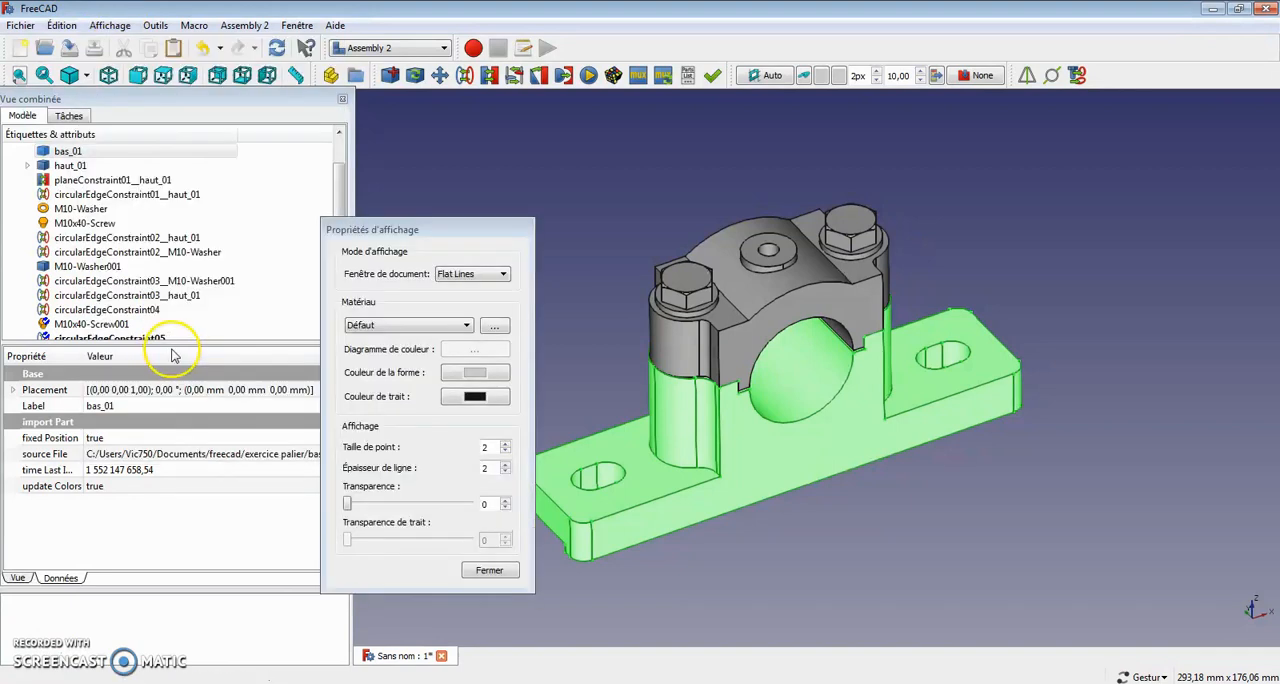
click(465, 330)
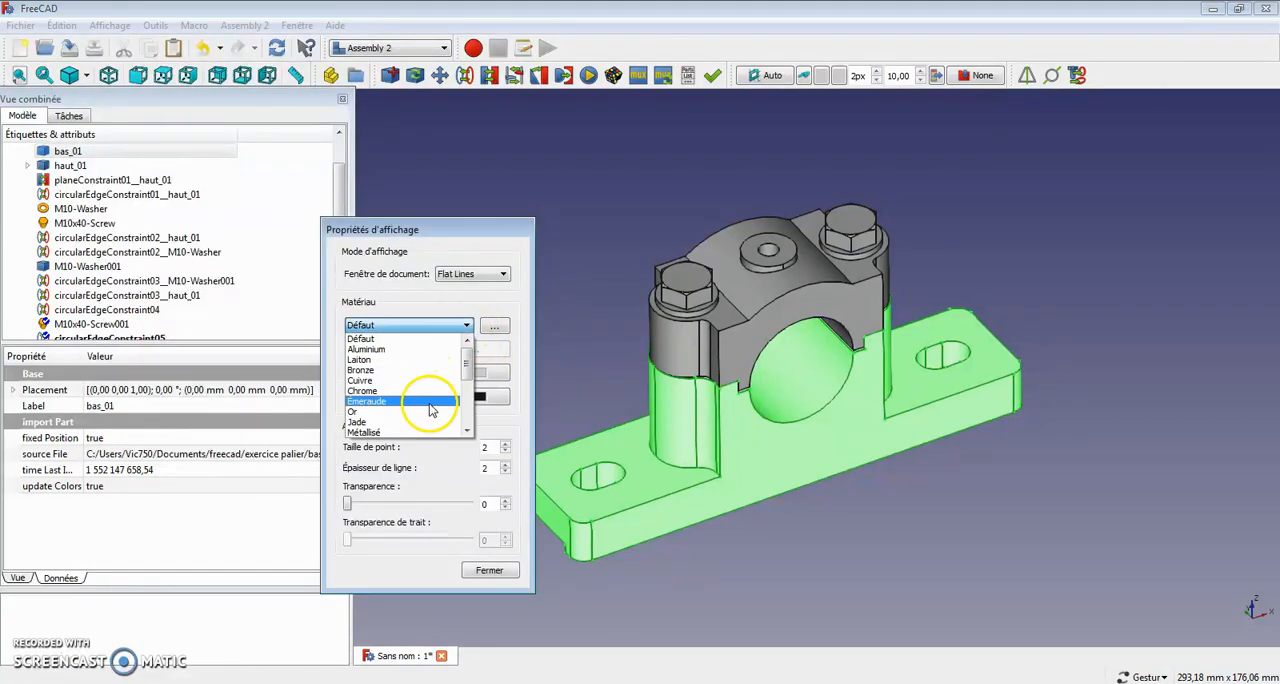
click(357, 403)
click(868, 574)
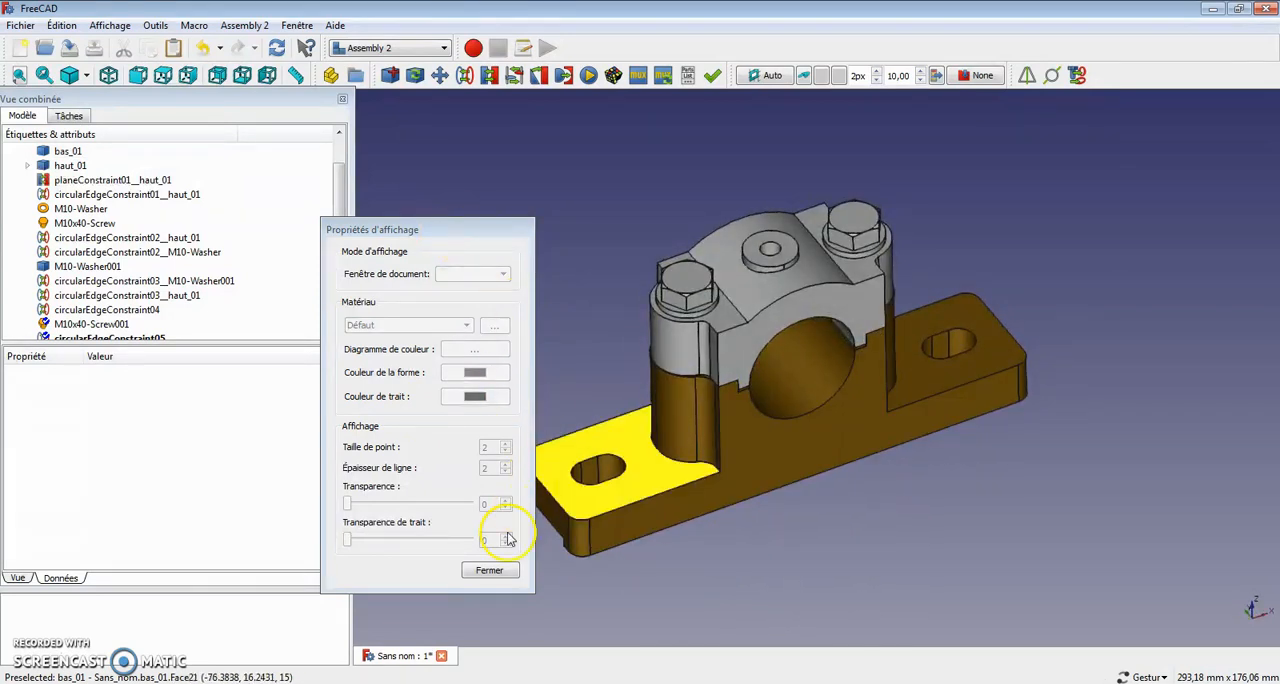
click(490, 571)
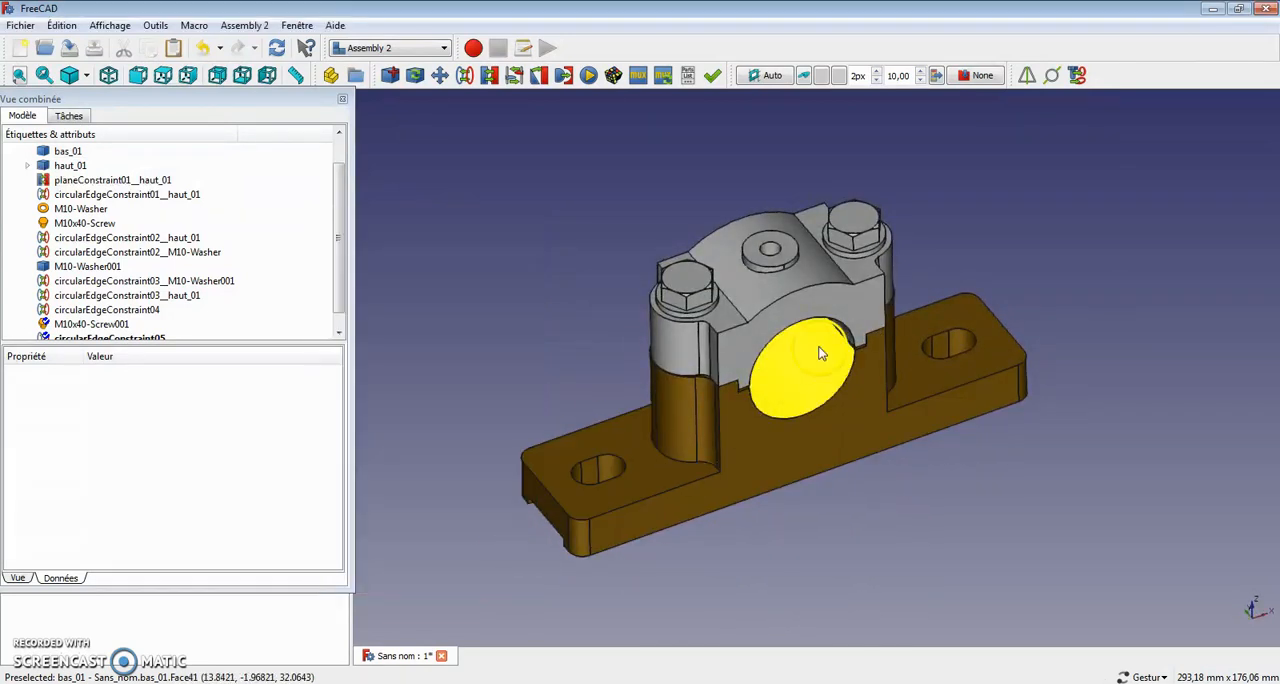
Step: Set the display material of the bearing cap haut_01 to Rubis
click(852, 305)
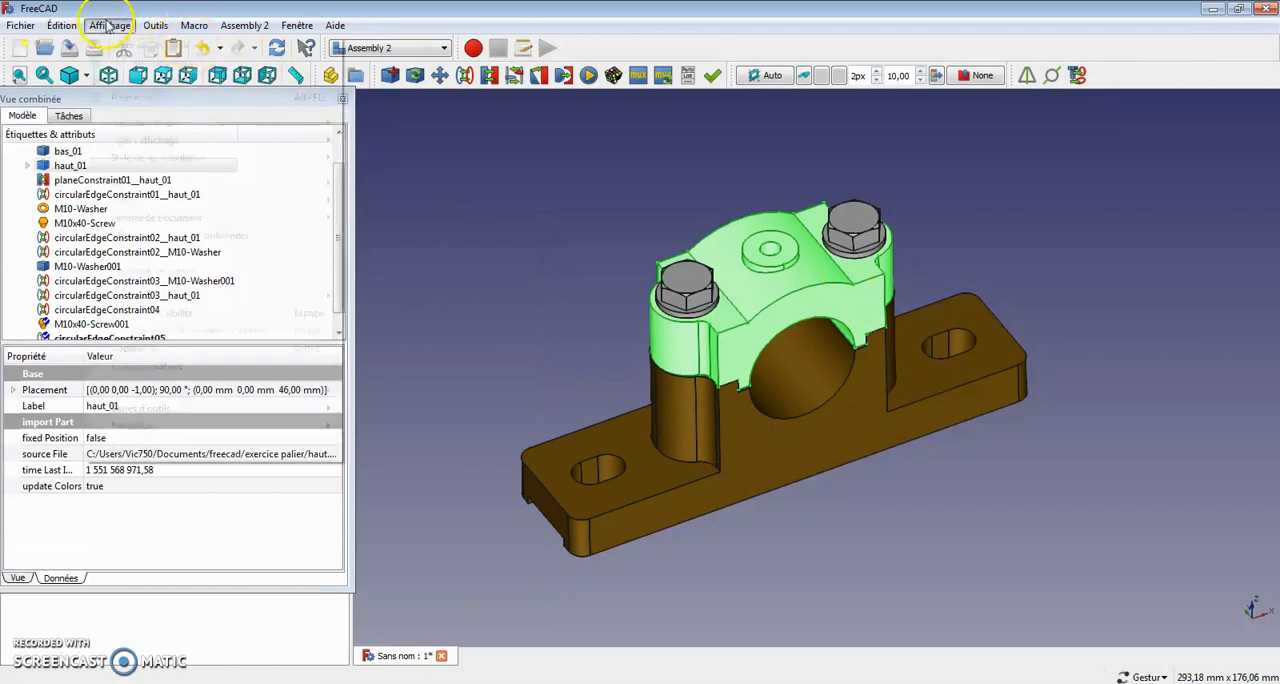
click(108, 25)
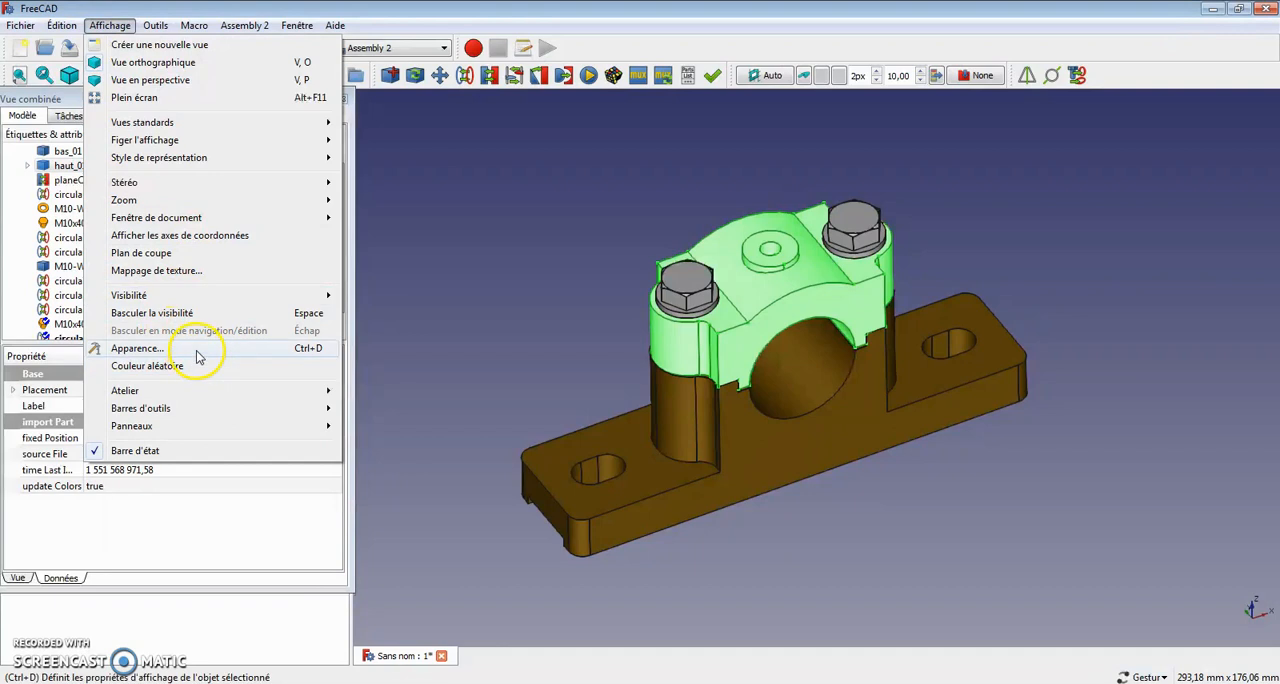
click(140, 348)
click(465, 330)
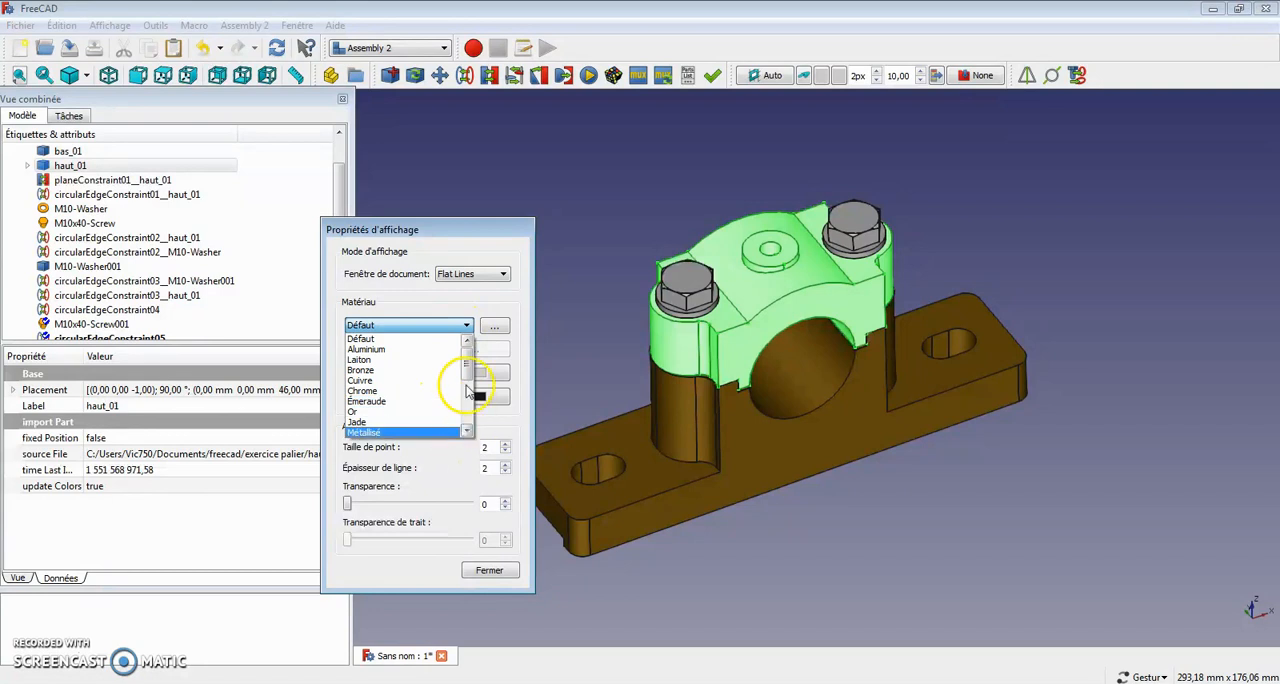
scroll(468, 390, down, 2)
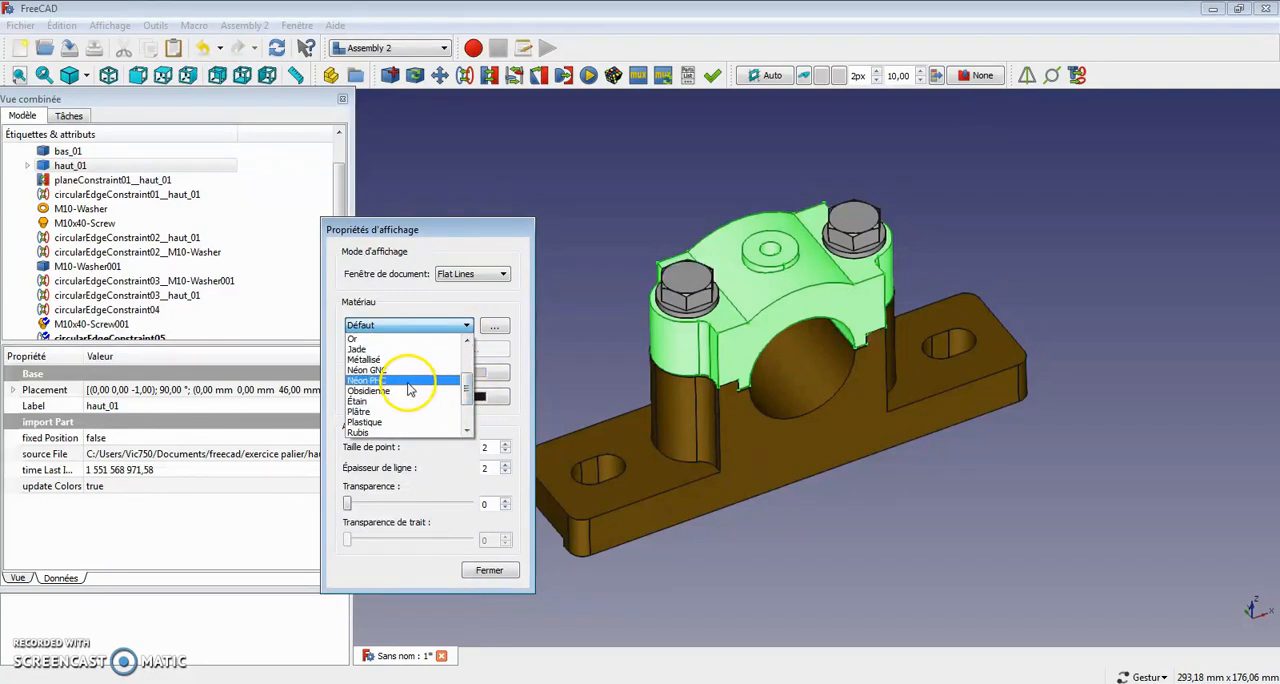
click(380, 435)
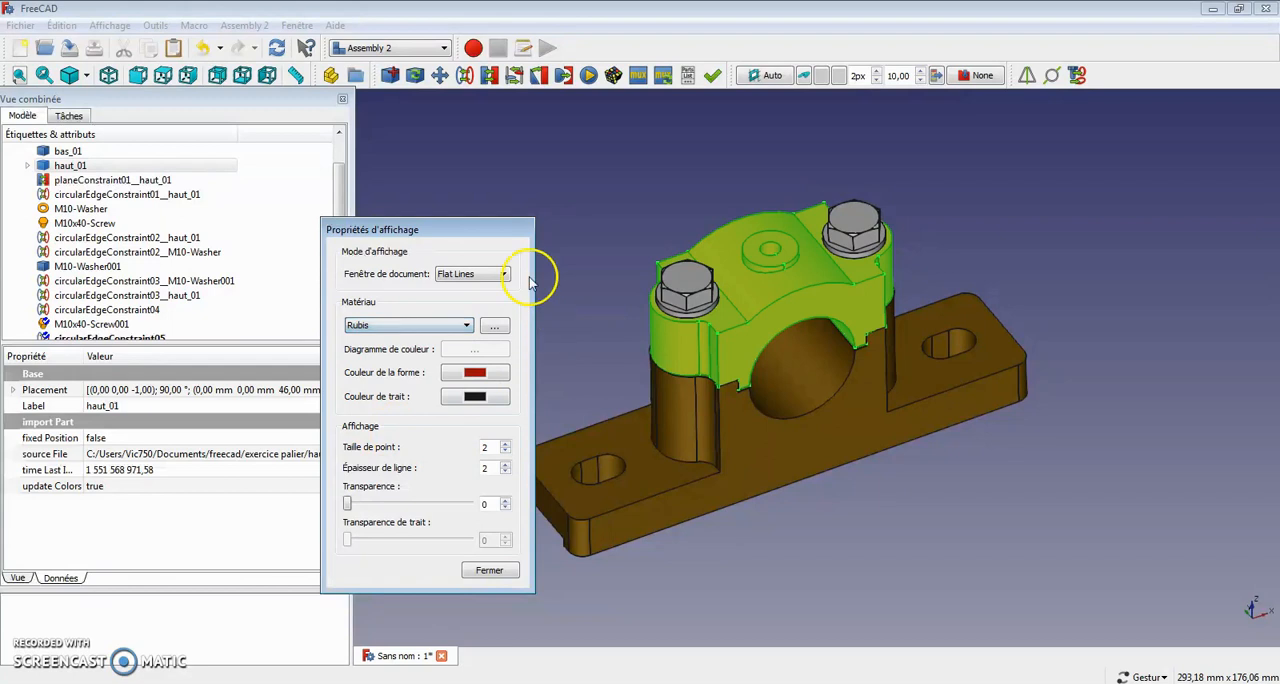
click(586, 172)
drag(614, 336, 623, 297)
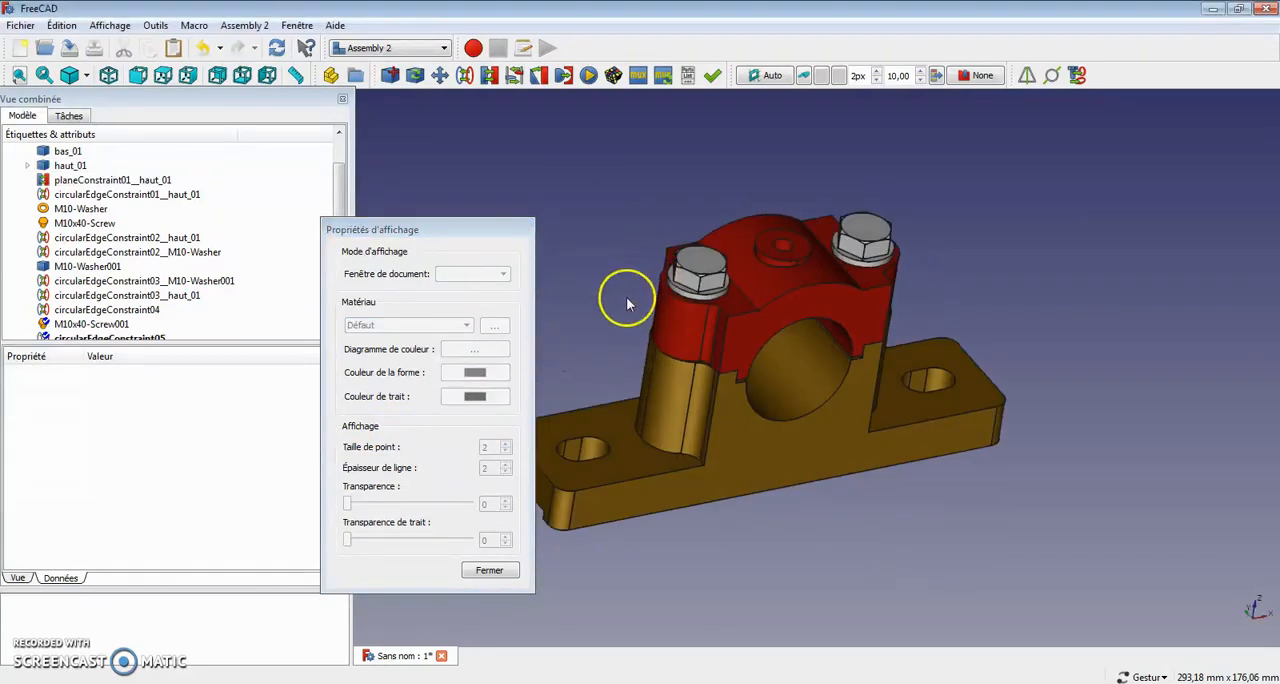
click(487, 572)
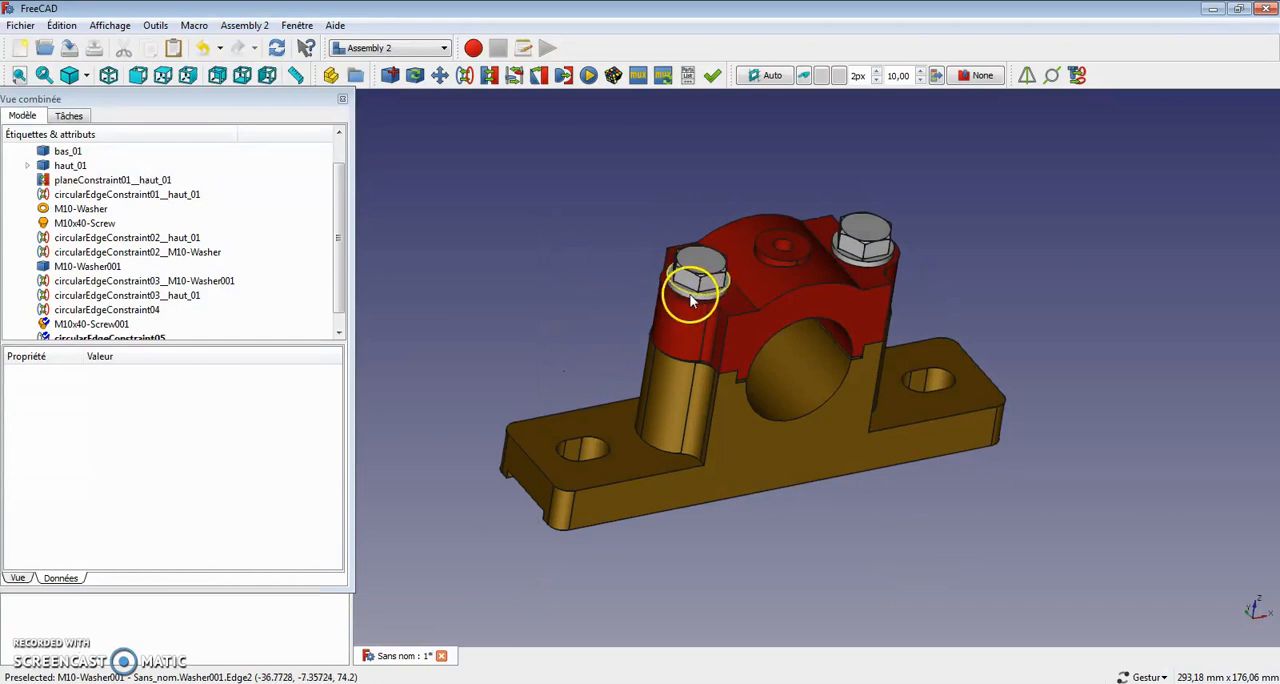
Step: Set the display material of both M10 washers to Cuivre and check how they look against the cap
click(690, 300)
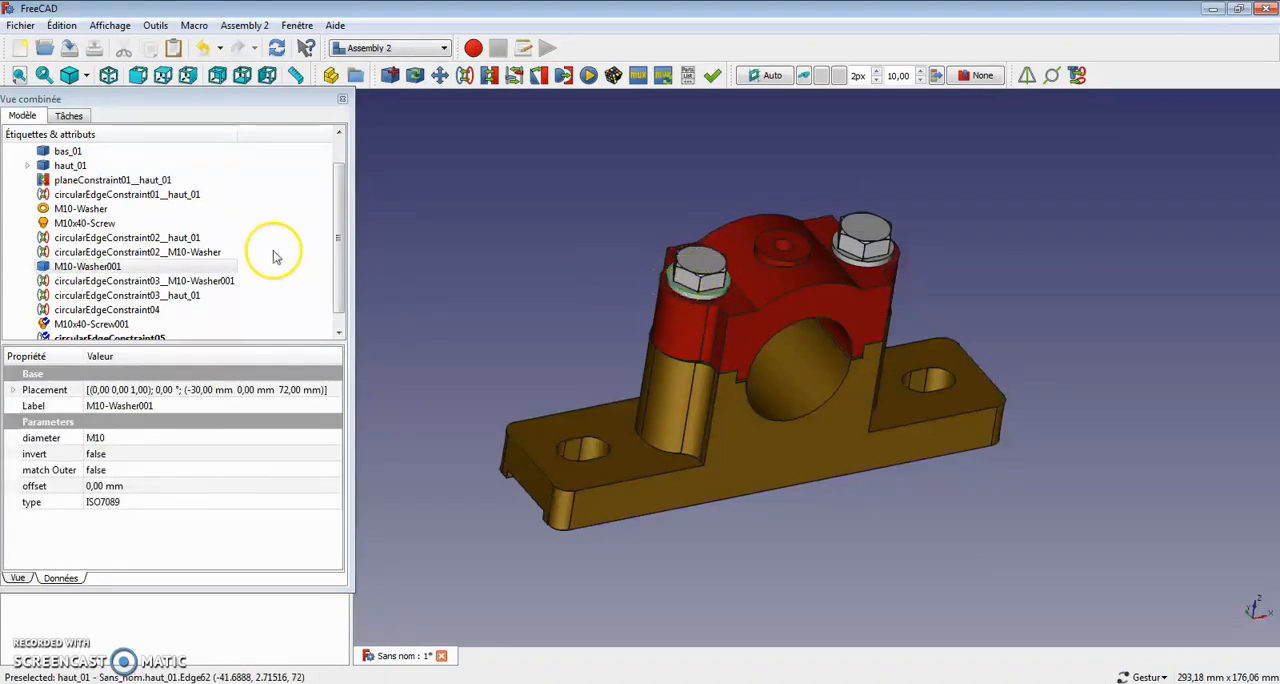
ctrl+click(876, 254)
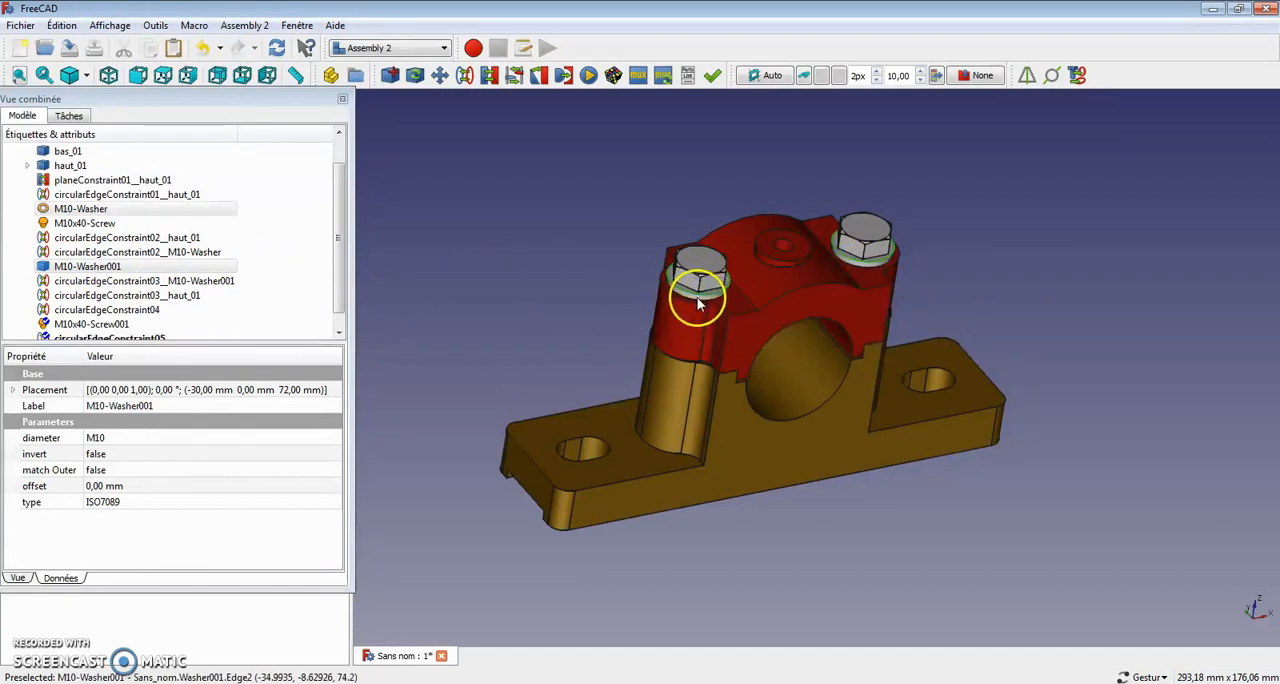
click(110, 26)
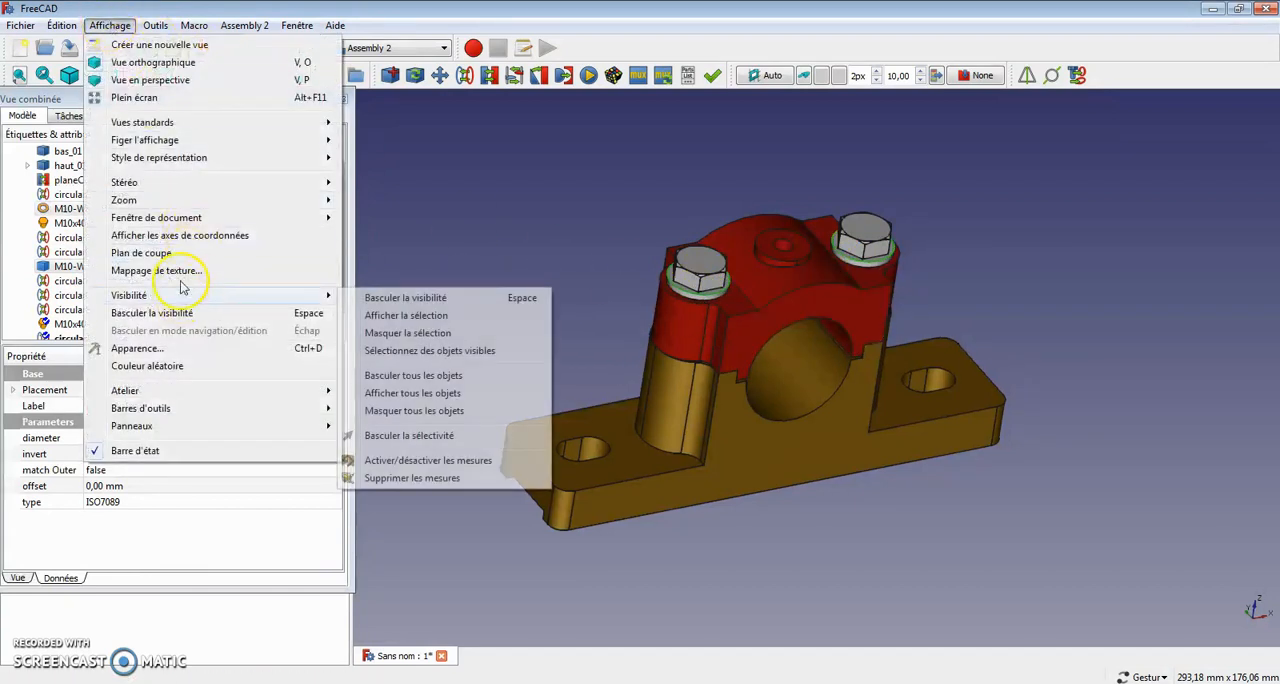
click(155, 348)
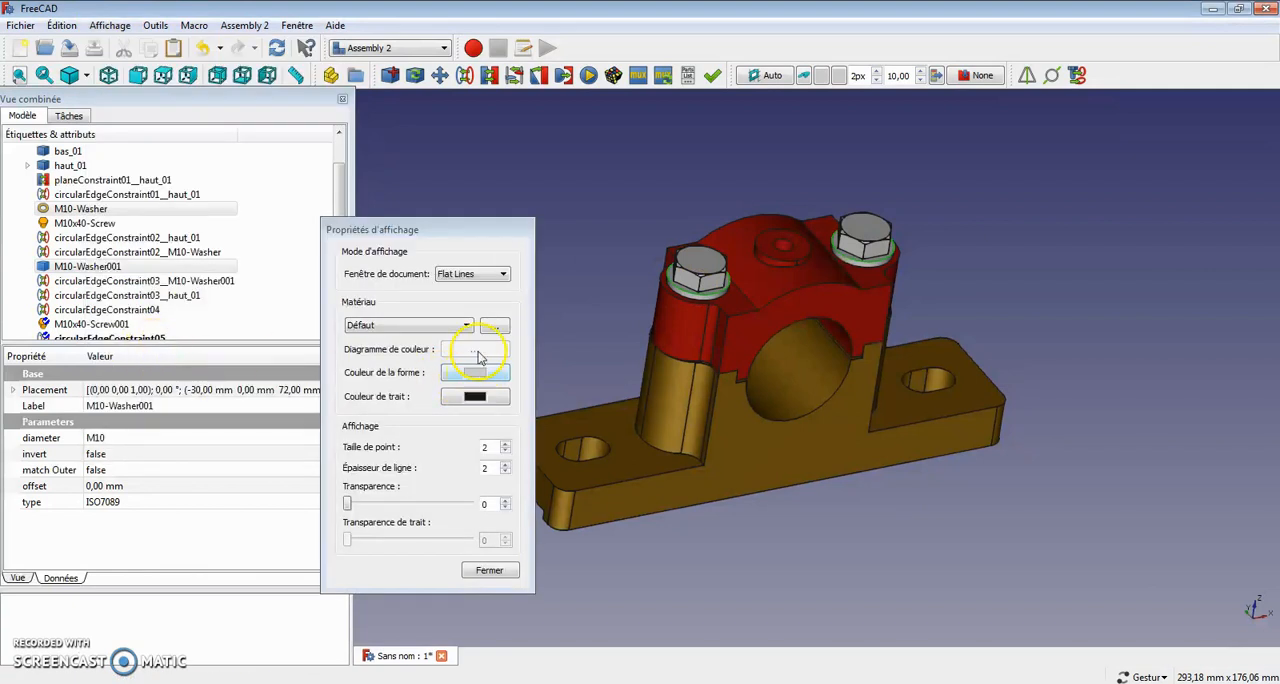
click(470, 330)
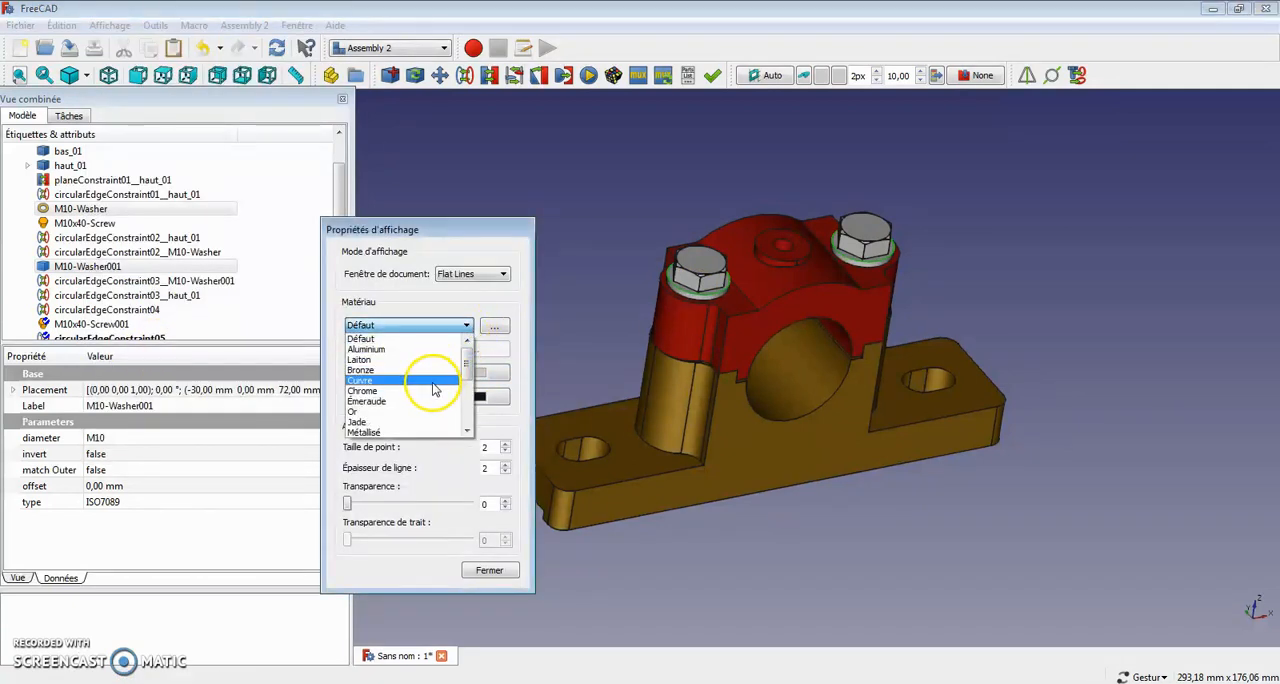
click(435, 388)
click(829, 534)
drag(569, 251, 523, 177)
scroll(897, 358, up, 4)
right_drag(914, 386, 1155, 507)
scroll(1103, 357, down, 4)
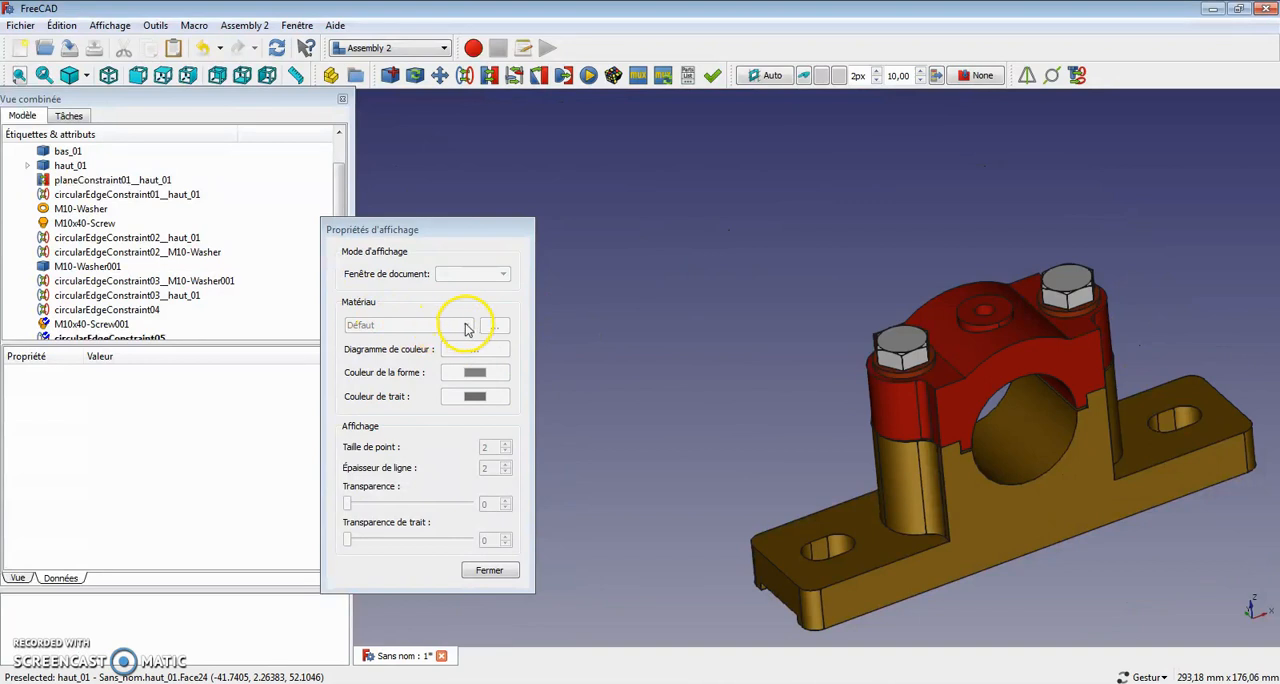
Step: Change the display material of both M10 washers to Jade
scroll(895, 380, up, 3)
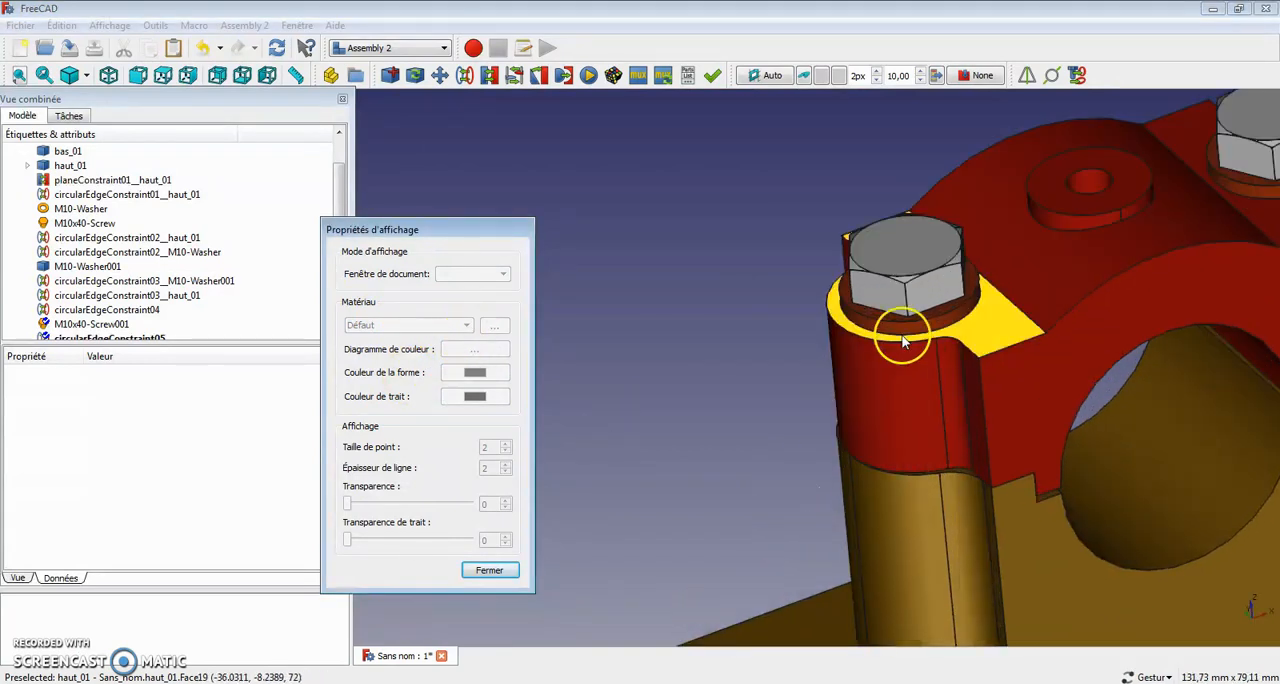
click(903, 342)
right_drag(935, 388, 712, 472)
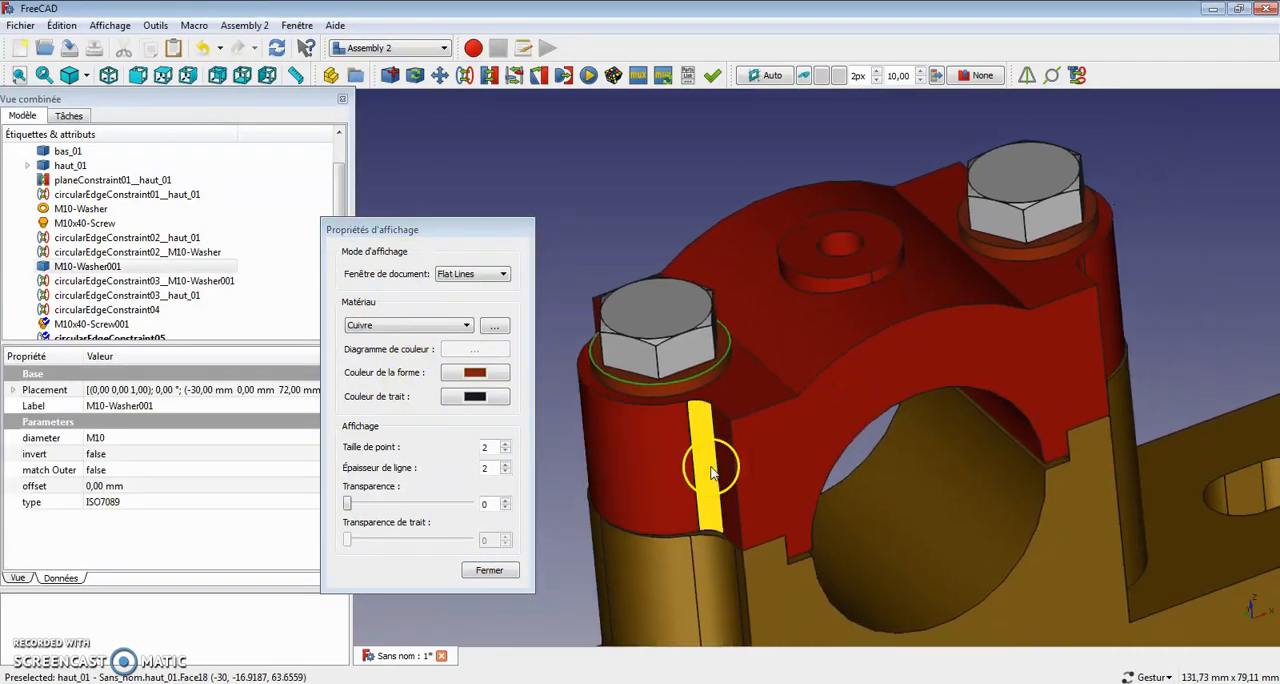
ctrl+click(1064, 238)
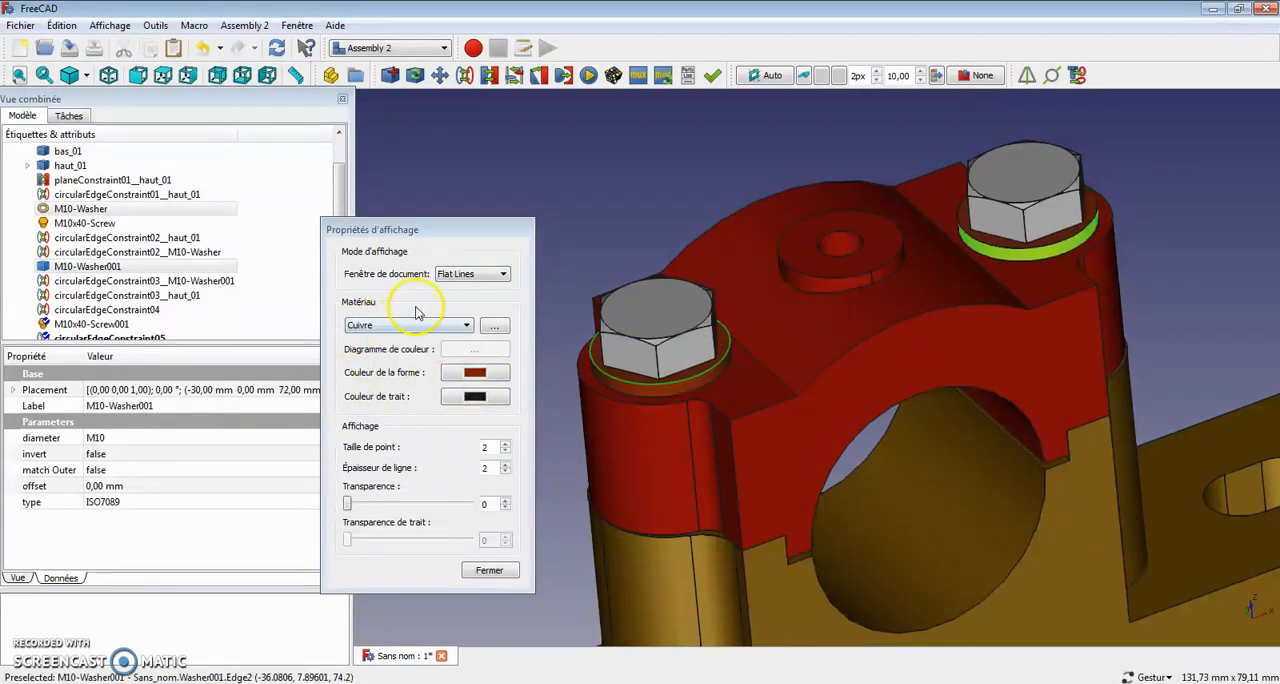
click(467, 326)
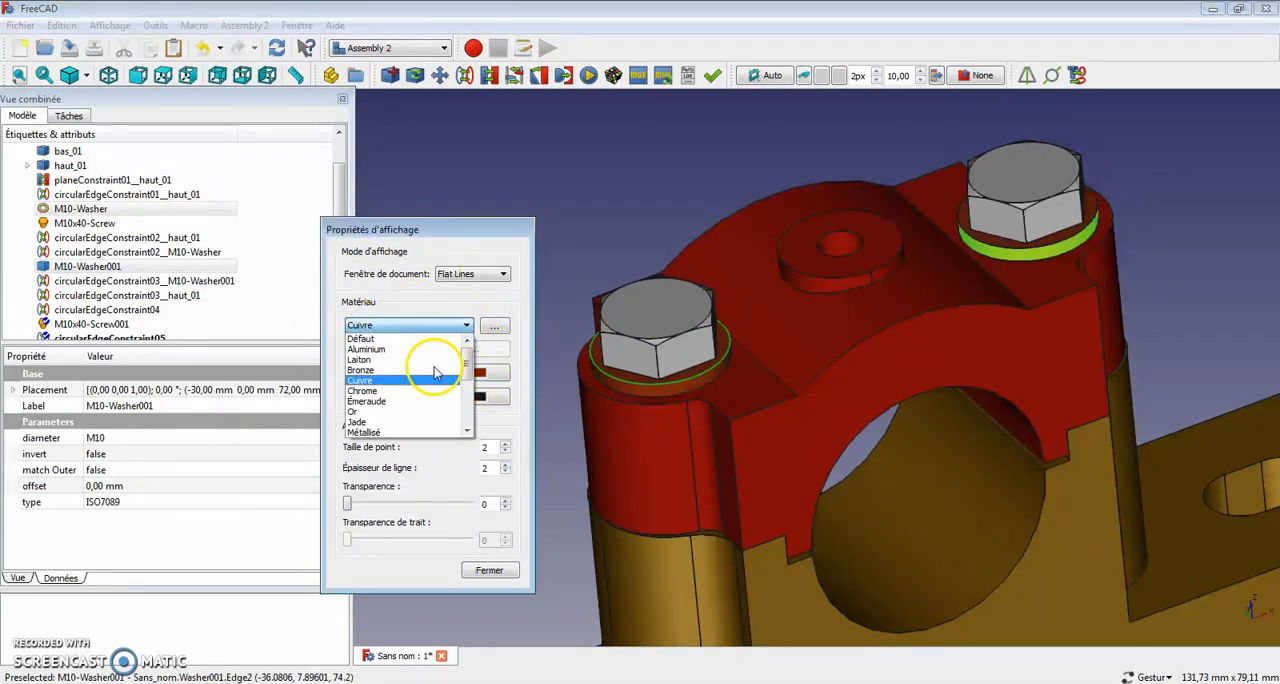
click(413, 424)
click(573, 166)
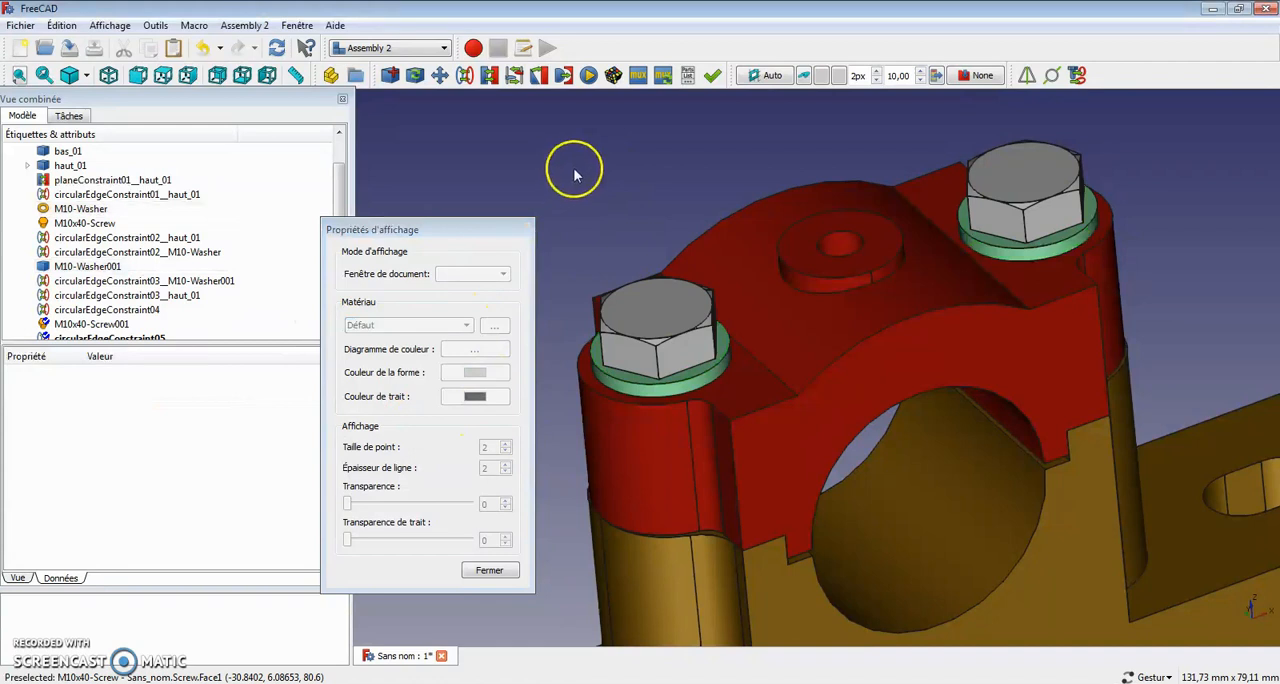
Step: Set the display material of both M10x40 screws to Métallisé and view the coloured assembly from several sides
click(651, 310)
ctrl+click(1055, 175)
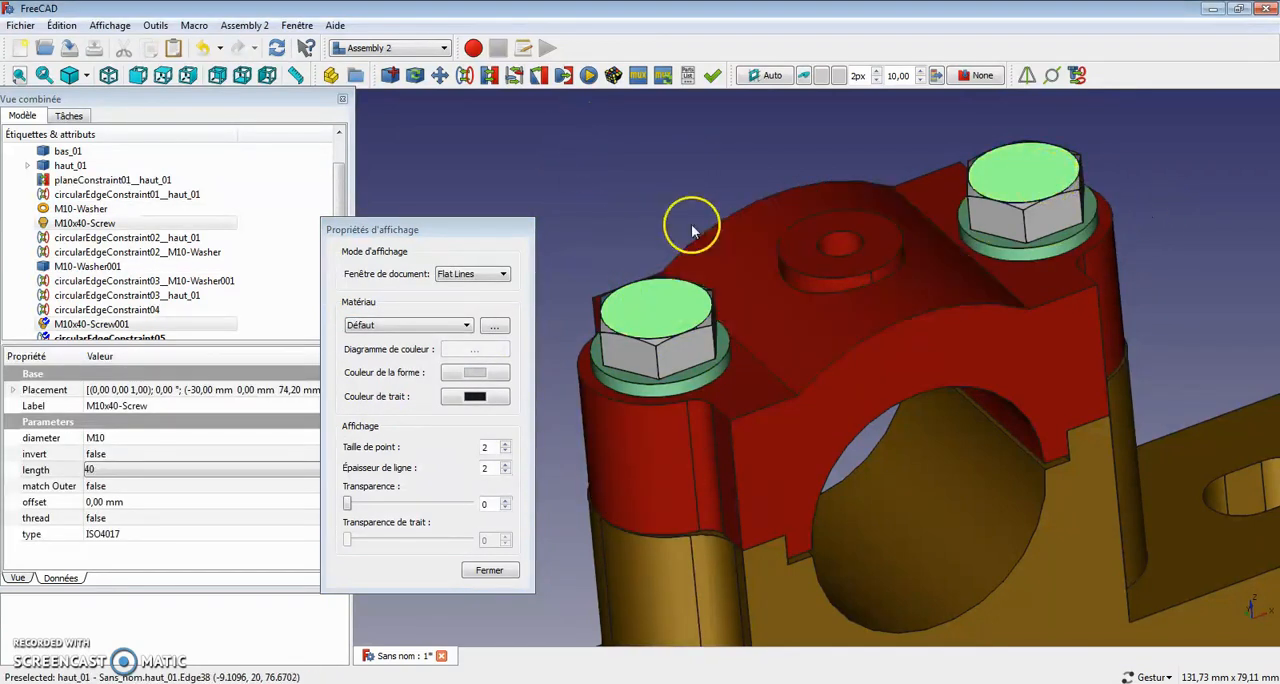
click(467, 328)
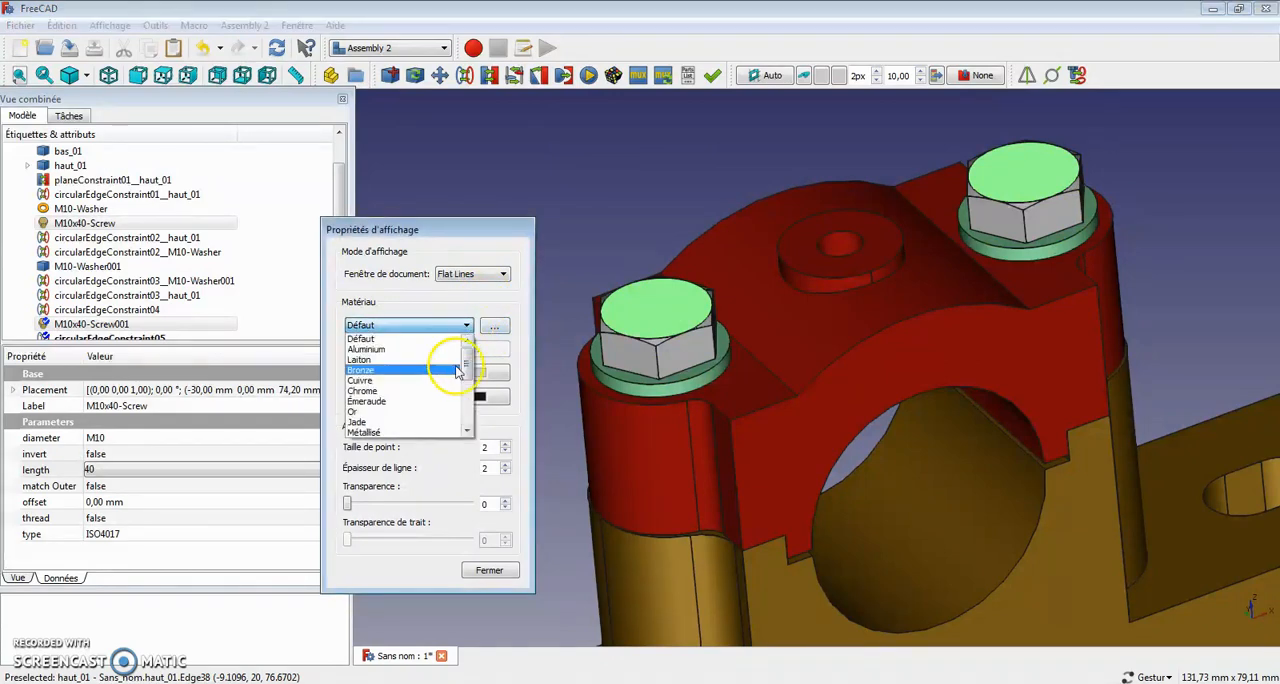
click(418, 433)
click(630, 140)
drag(634, 137, 557, 288)
scroll(808, 377, down, 6)
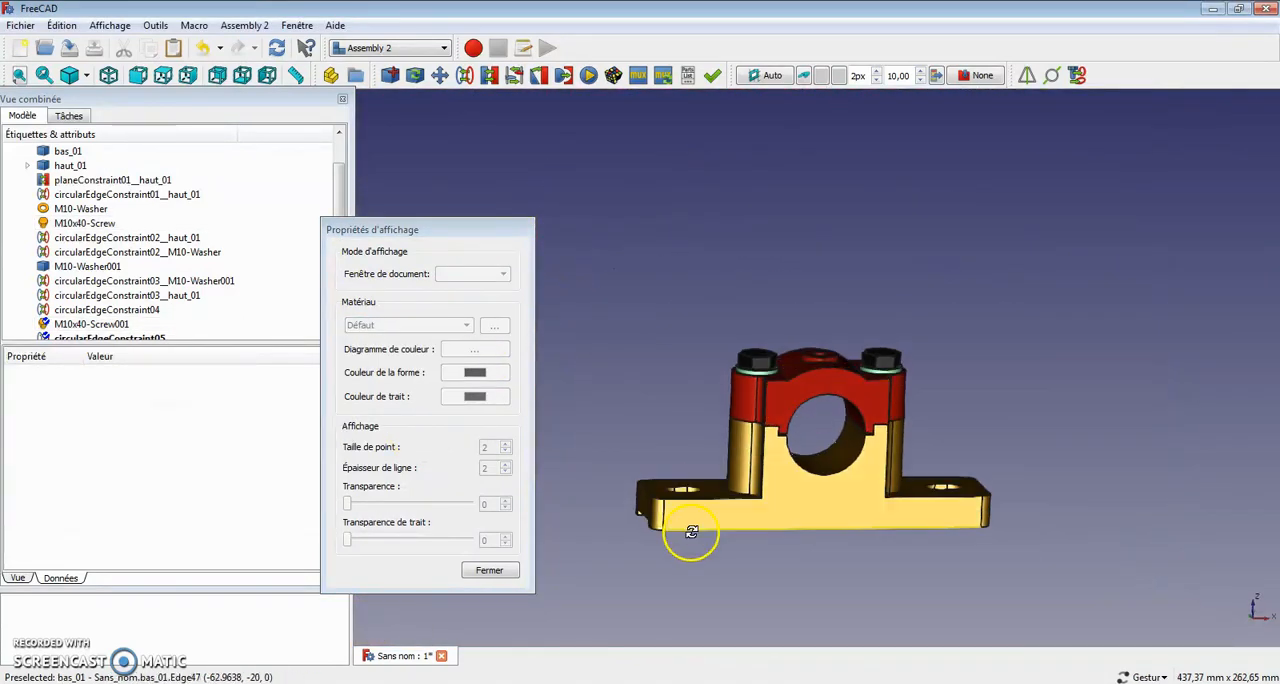
drag(691, 532, 774, 598)
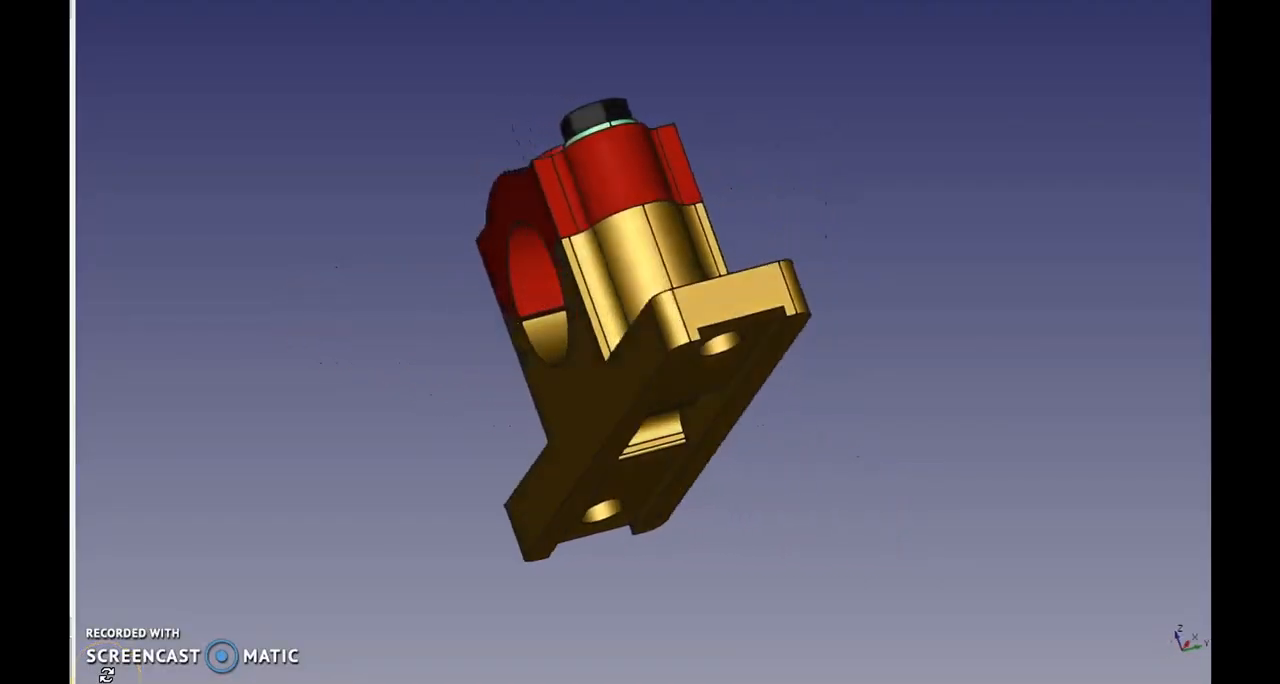